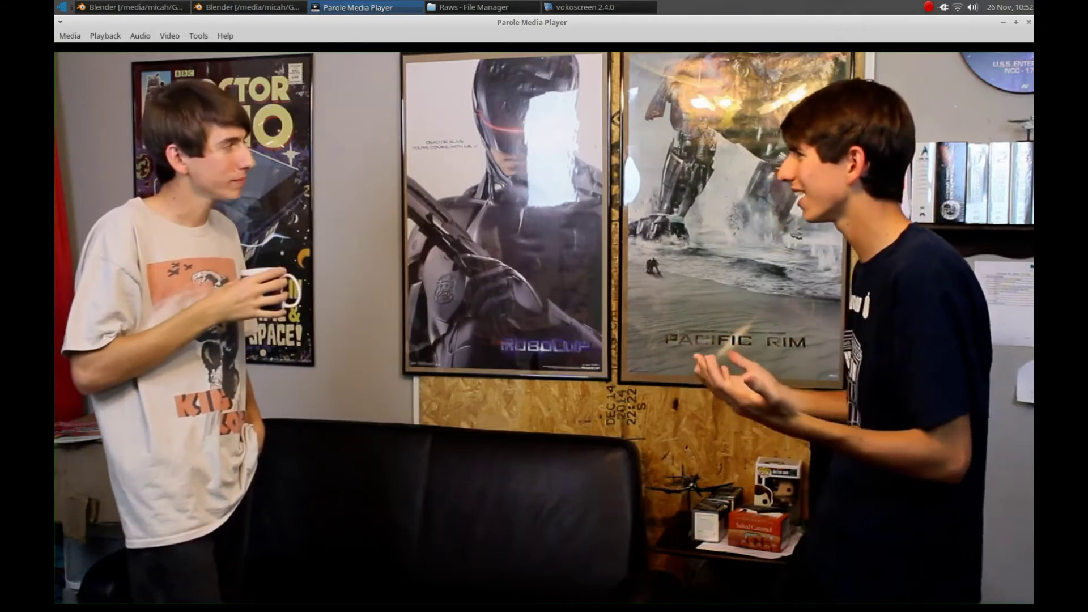
Step: Watch the two-take source clip in Parole Media Player up to 0:21
{"action": "mouse_move", "coordinate": [411, 465]}
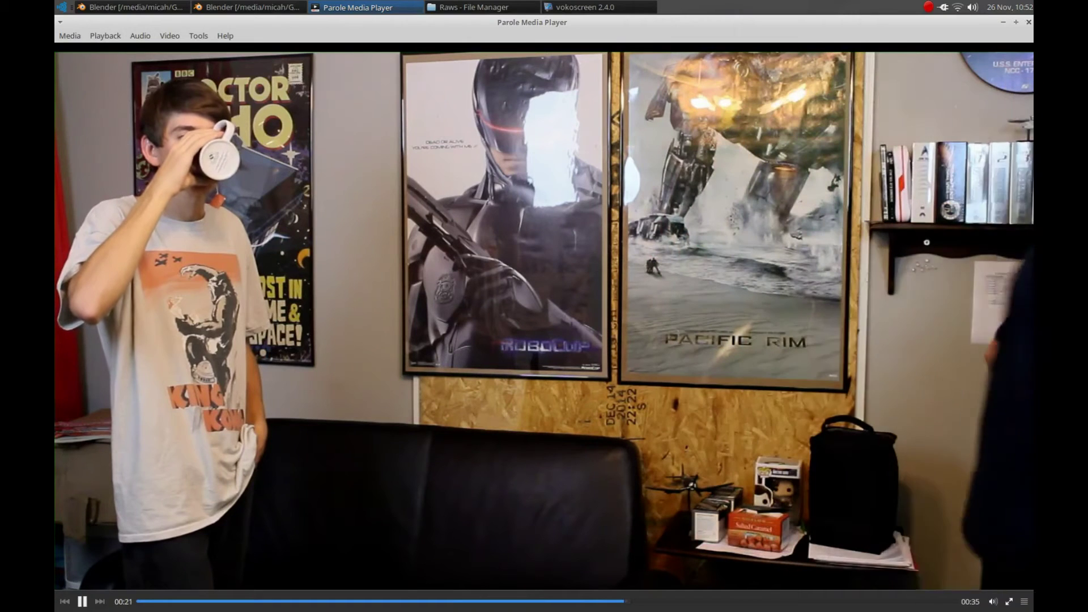
Step: Quit the player and spread the compositor nodes out across the backdrop
{"action": "key", "text": "ctrl+q"}
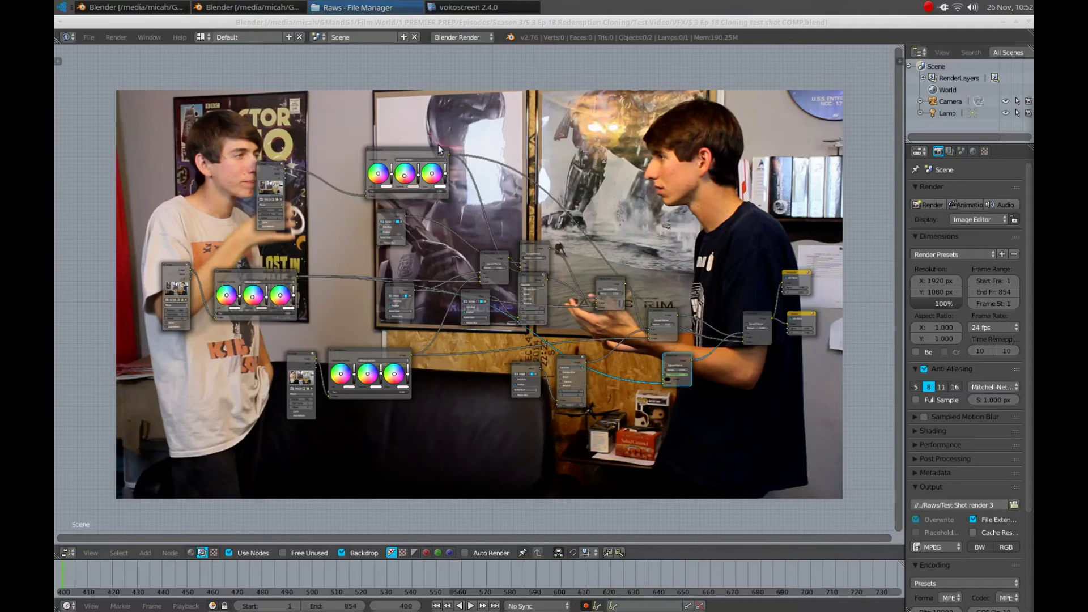
{"action": "left_click", "coordinate": [429, 23]}
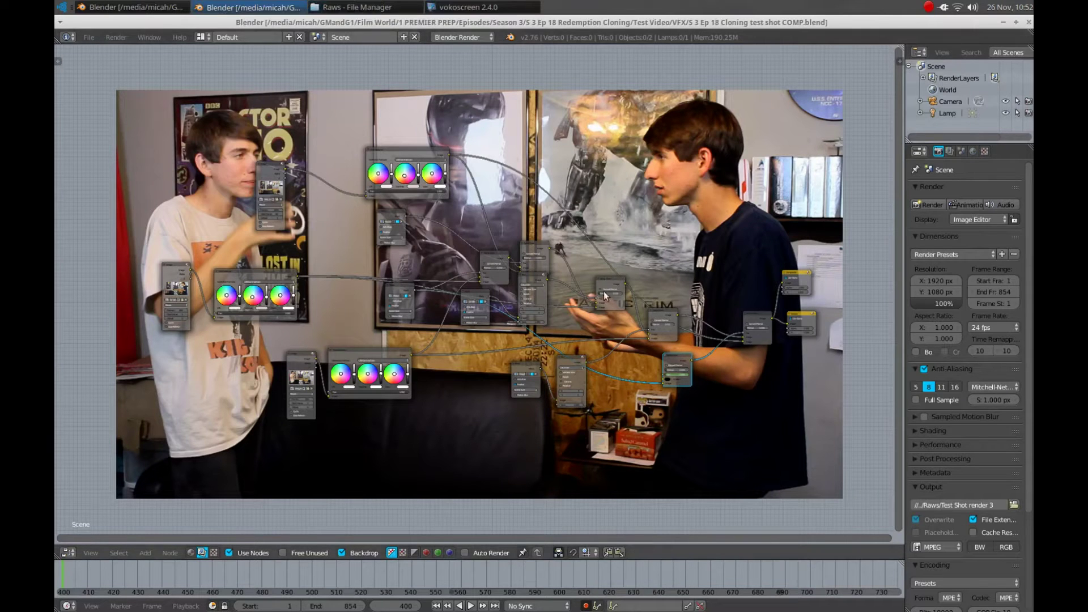
{"action": "scroll", "coordinate": [371, 262], "scroll_direction": "up", "scroll_amount": 4}
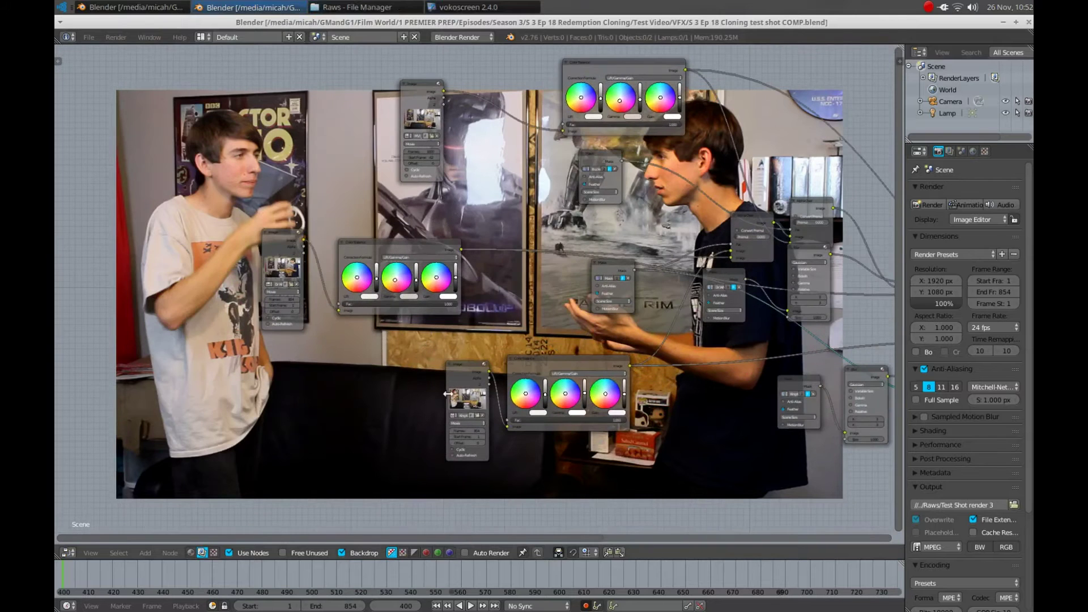
{"action": "left_click", "coordinate": [469, 380]}
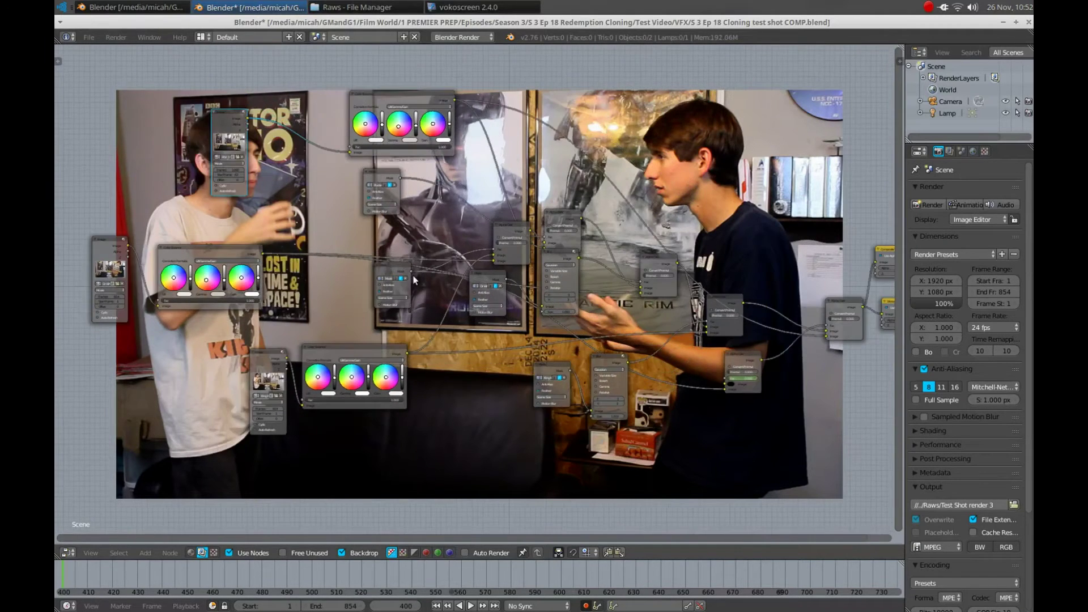
{"action": "left_click_drag", "start_coordinate": [517, 300], "coordinate": [324, 283]}
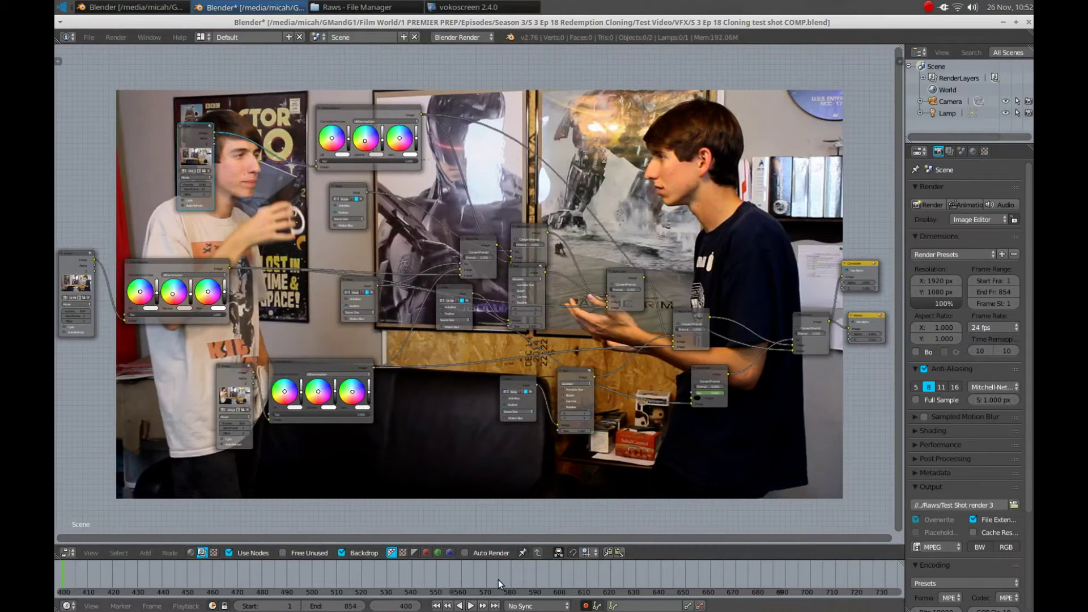
Step: Preview the clone composite at frame 560, then play it from frame 438
{"action": "left_click", "coordinate": [461, 572]}
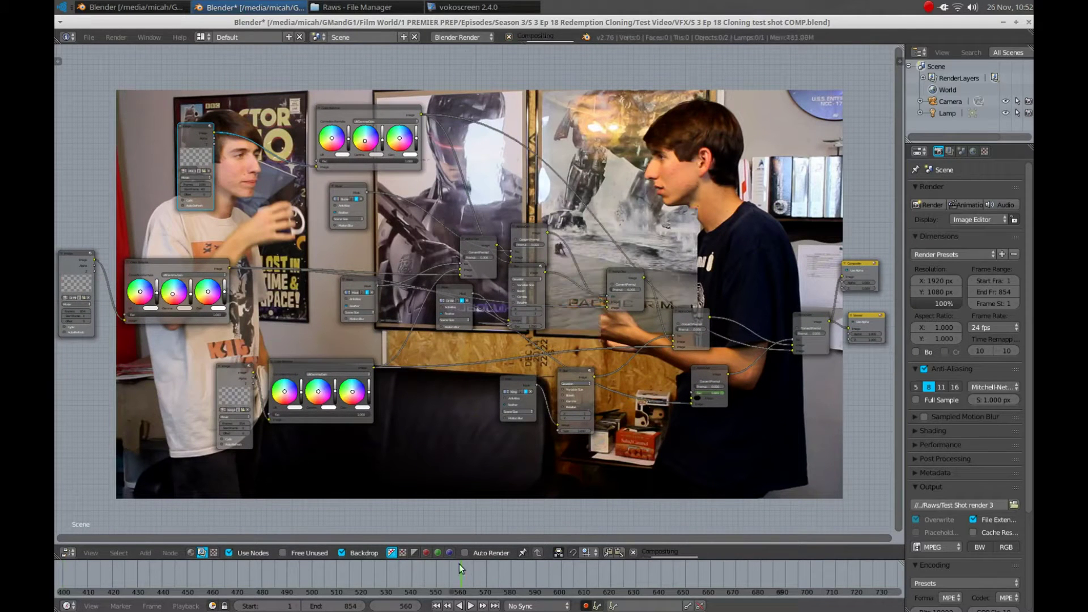
{"action": "left_click", "coordinate": [154, 571]}
{"action": "key", "text": "alt+a"}
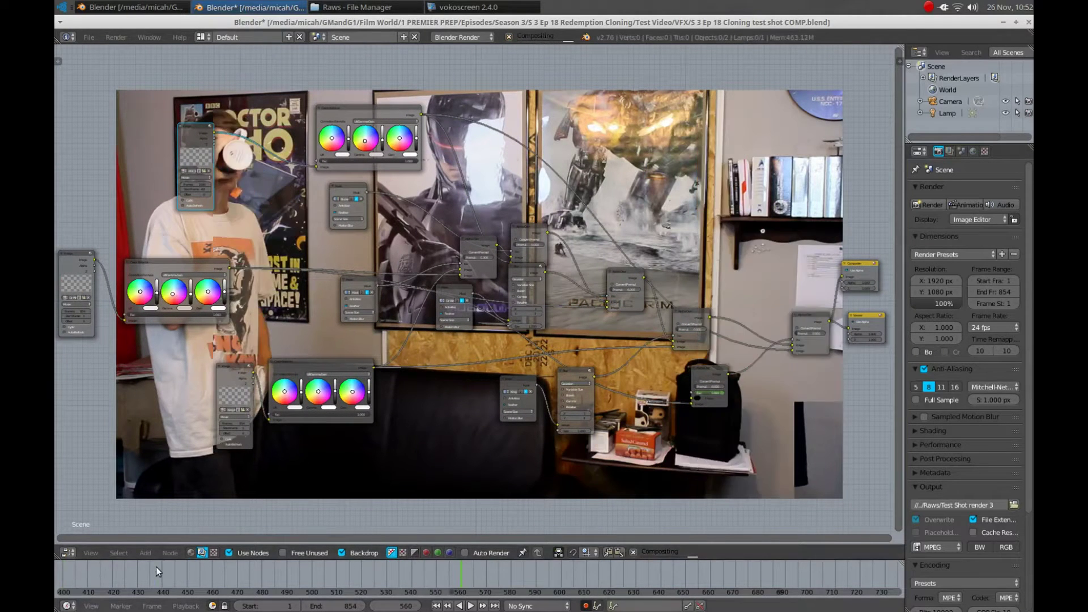
{"action": "key", "text": "Escape"}
{"action": "scroll", "coordinate": [170, 569], "scroll_direction": "left", "scroll_amount": 5, "text": "ctrl"}
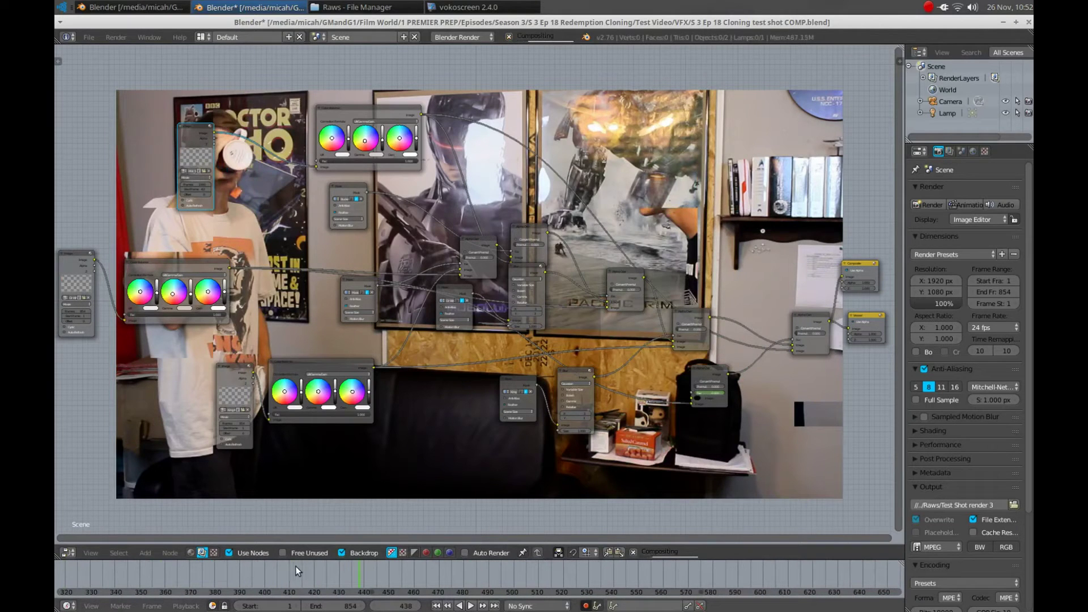
Step: Play the composite from frames 345 and 295, then return to frame 259
{"action": "left_click", "coordinate": [131, 569]}
{"action": "key", "text": "alt+a"}
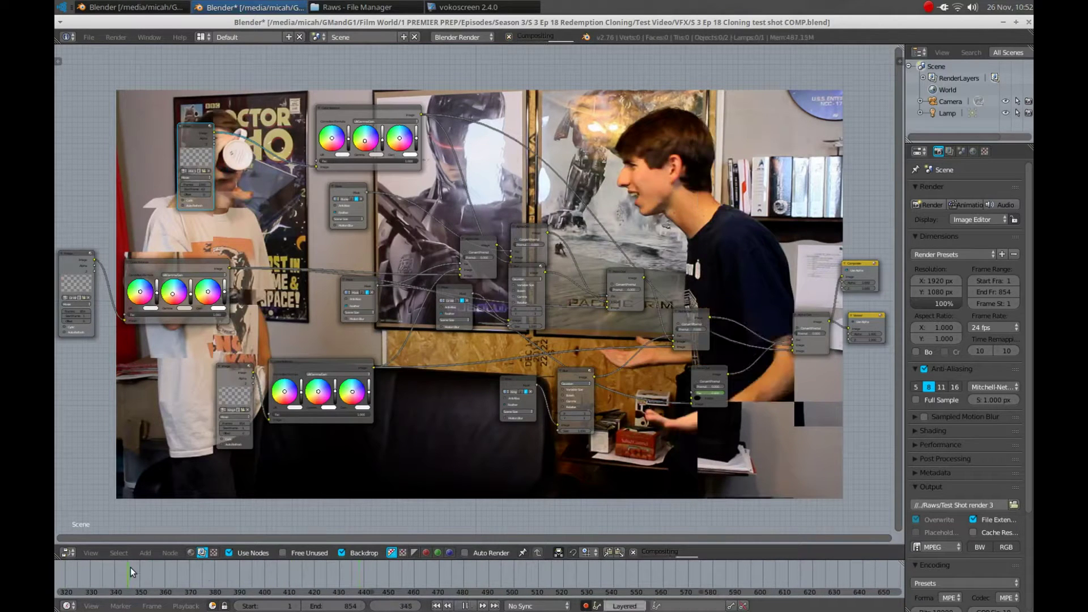
{"action": "key", "text": "Escape"}
{"action": "scroll", "coordinate": [478, 580], "scroll_direction": "left", "scroll_amount": 7, "text": "ctrl"}
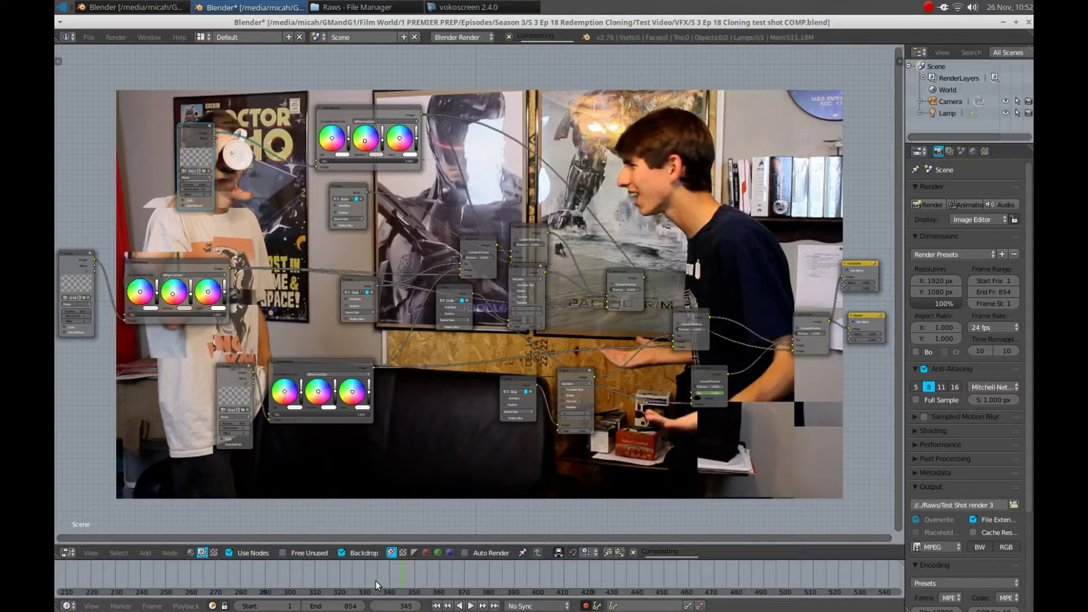
{"action": "left_click", "coordinate": [276, 569]}
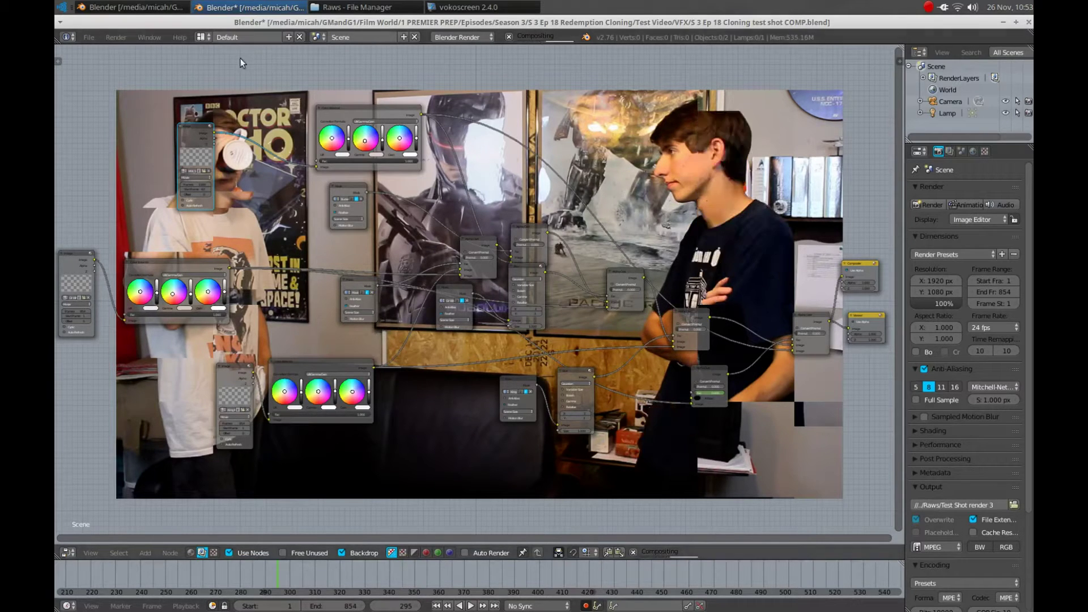
{"action": "key", "text": "alt+a"}
{"action": "left_click", "coordinate": [186, 570]}
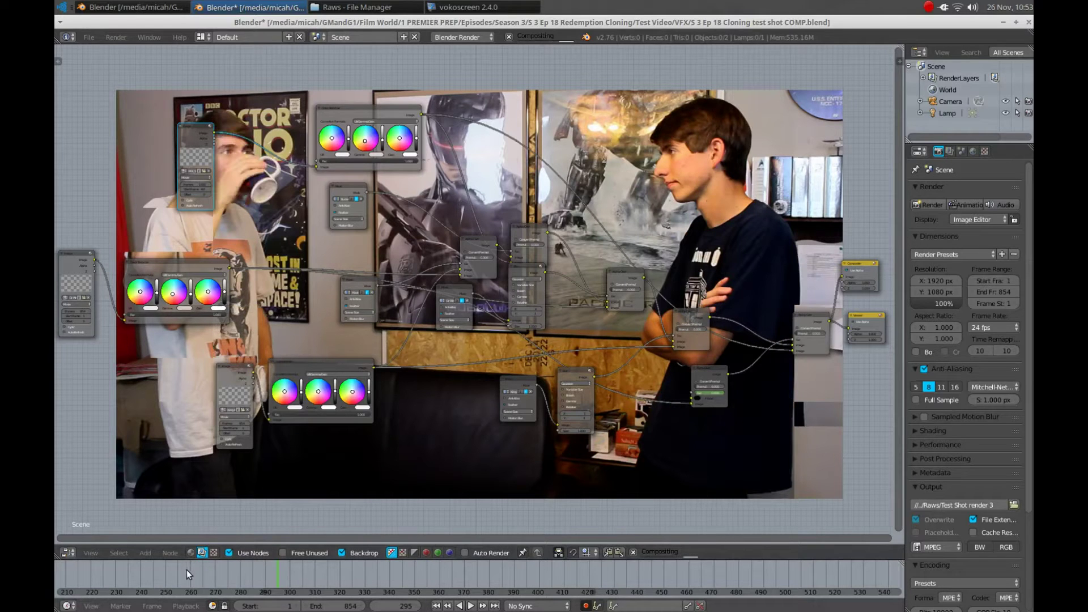
Step: In the line-up project at frame 415, set strip MVI_5500.008's opacity to 0.5
{"action": "left_click", "coordinate": [123, 4]}
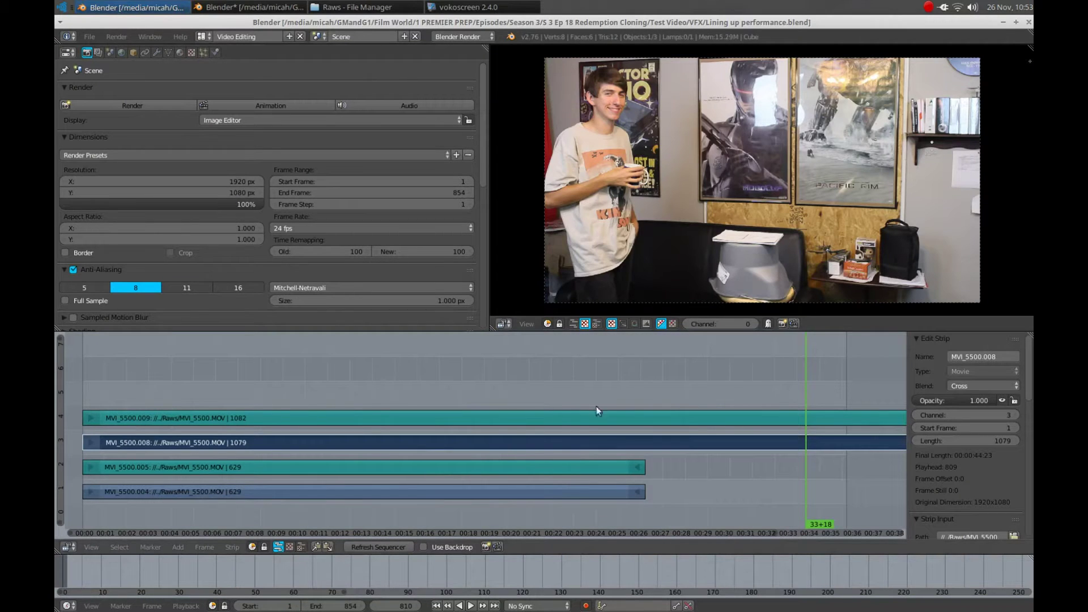
{"action": "left_click", "coordinate": [454, 369]}
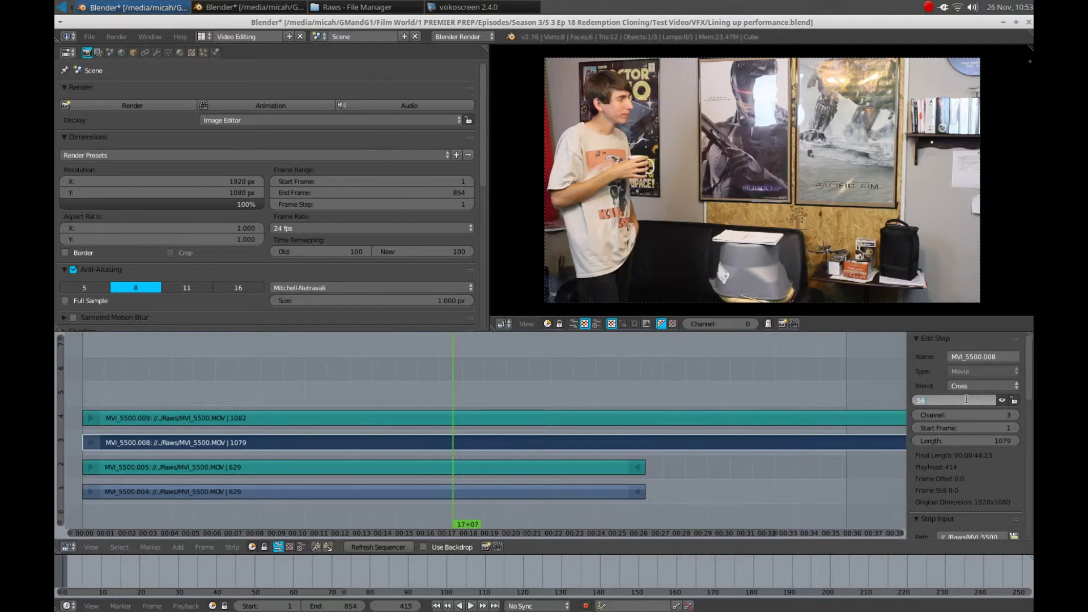
{"action": "left_click", "coordinate": [969, 402]}
{"action": "type", "text": ".5"}
{"action": "key", "text": "Return"}
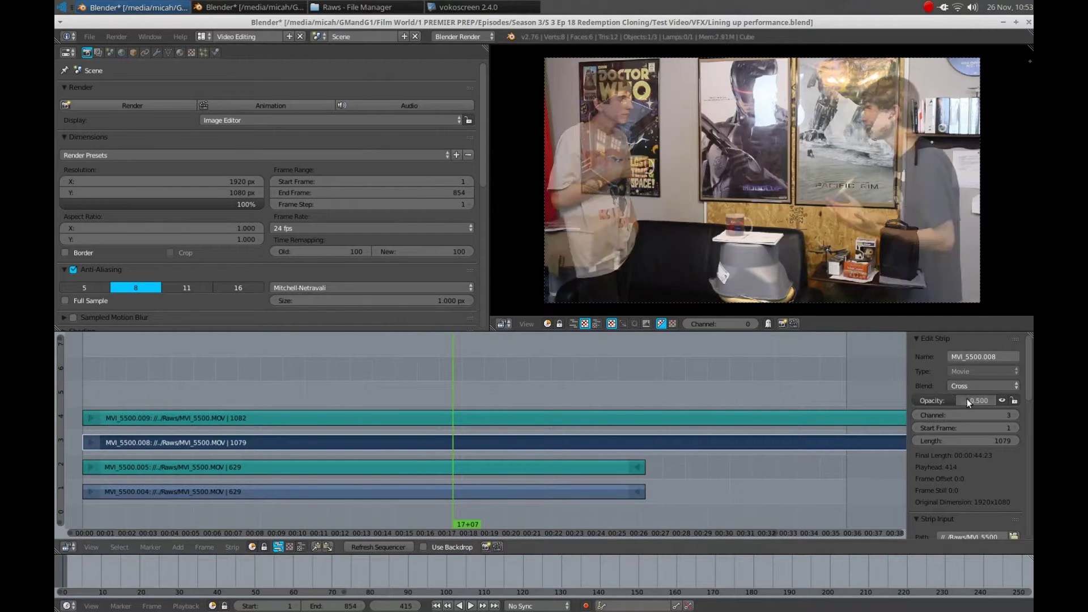
Step: Select the MVI_5500 strips and scrub between frames 306 and 543 to compare takes
{"action": "right_click", "coordinate": [351, 468]}
{"action": "right_click", "coordinate": [352, 491]}
{"action": "right_click", "coordinate": [353, 442]}
{"action": "right_click", "coordinate": [346, 494]}
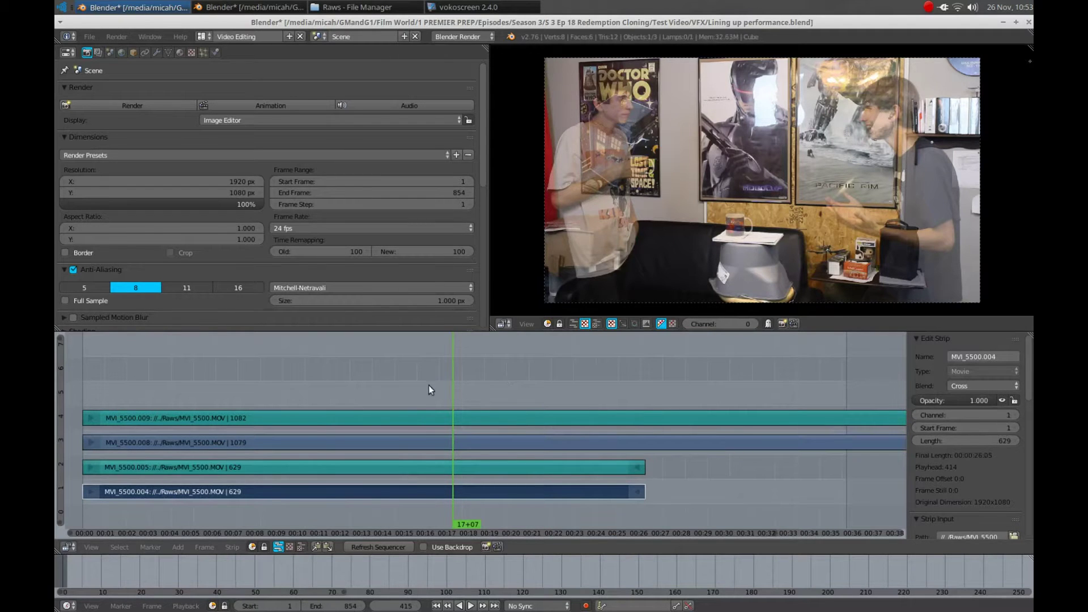
{"action": "left_click_drag", "start_coordinate": [431, 390], "coordinate": [527, 395]}
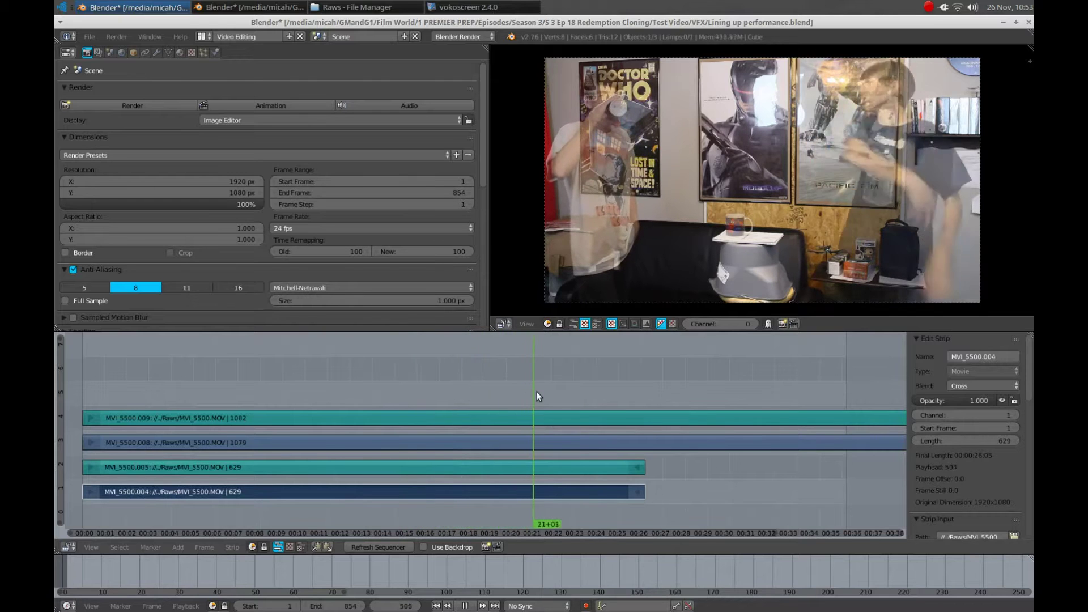
{"action": "left_click_drag", "start_coordinate": [537, 397], "coordinate": [571, 399]}
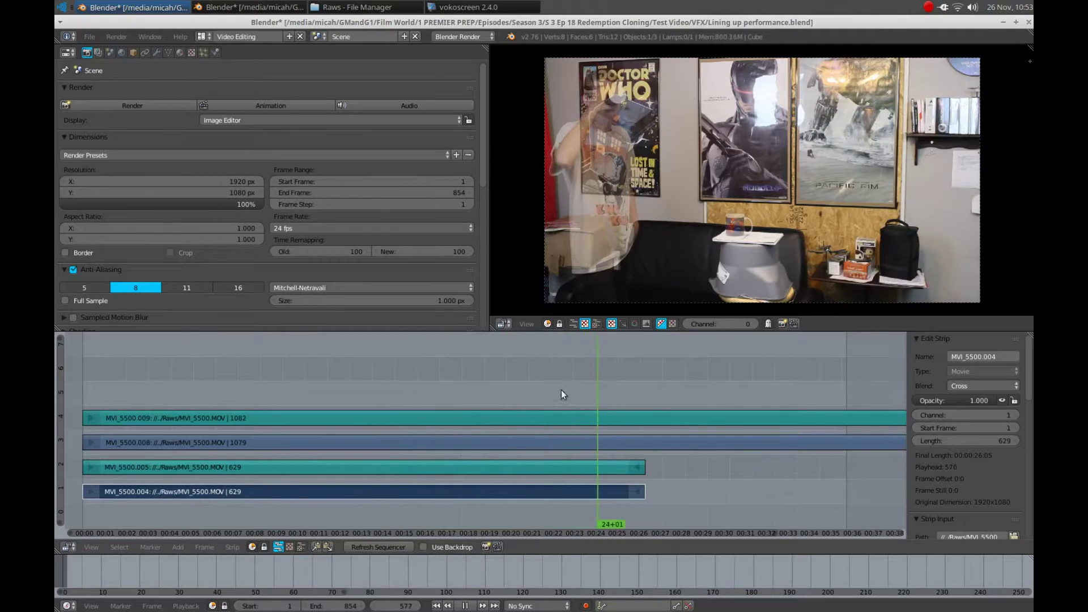
{"action": "left_click_drag", "start_coordinate": [562, 395], "coordinate": [291, 377]}
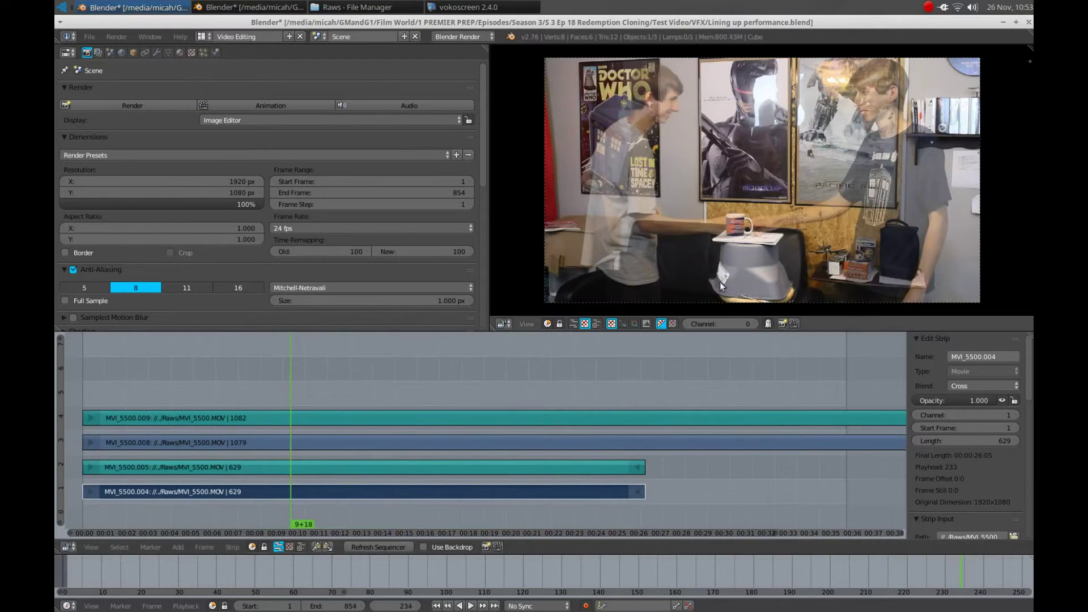
{"action": "scroll", "coordinate": [720, 281], "scroll_direction": "up", "scroll_amount": 6}
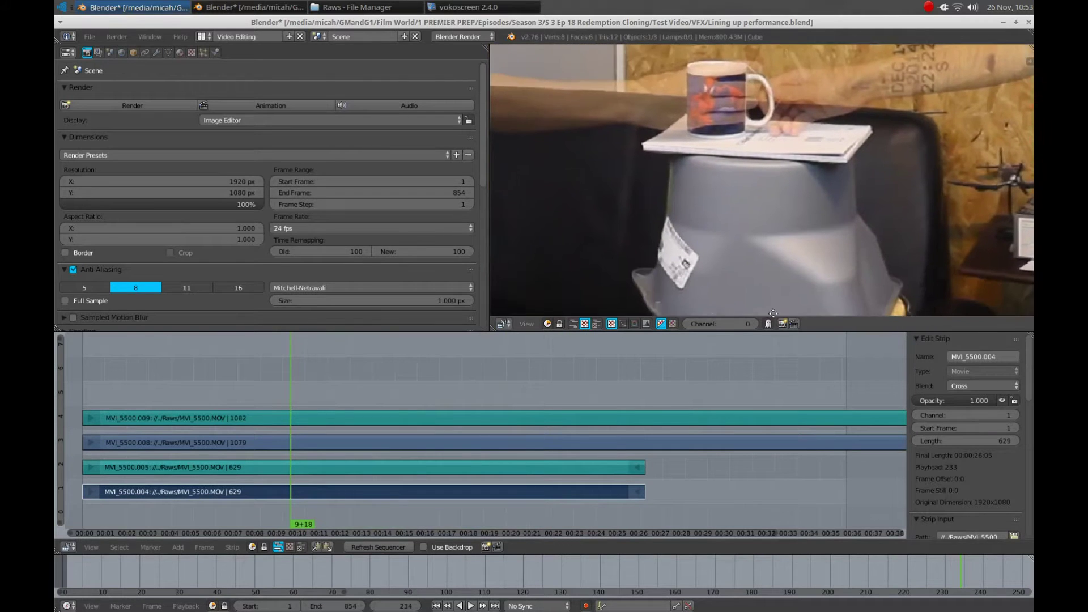
{"action": "middle_click_drag", "start_coordinate": [773, 312], "coordinate": [743, 115]}
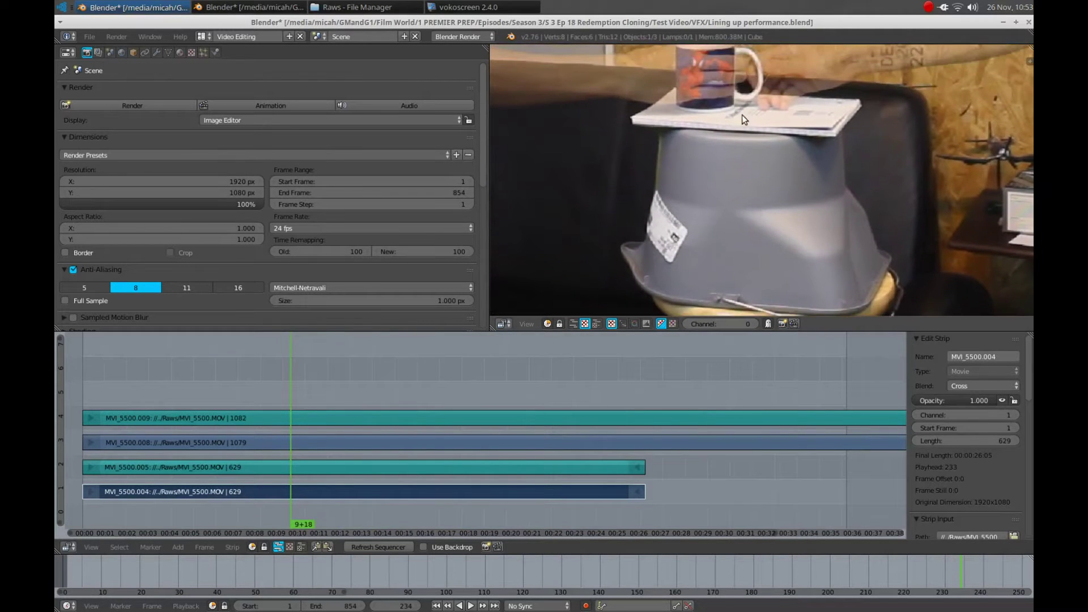
{"action": "scroll", "coordinate": [733, 157], "scroll_direction": "down", "scroll_amount": 5}
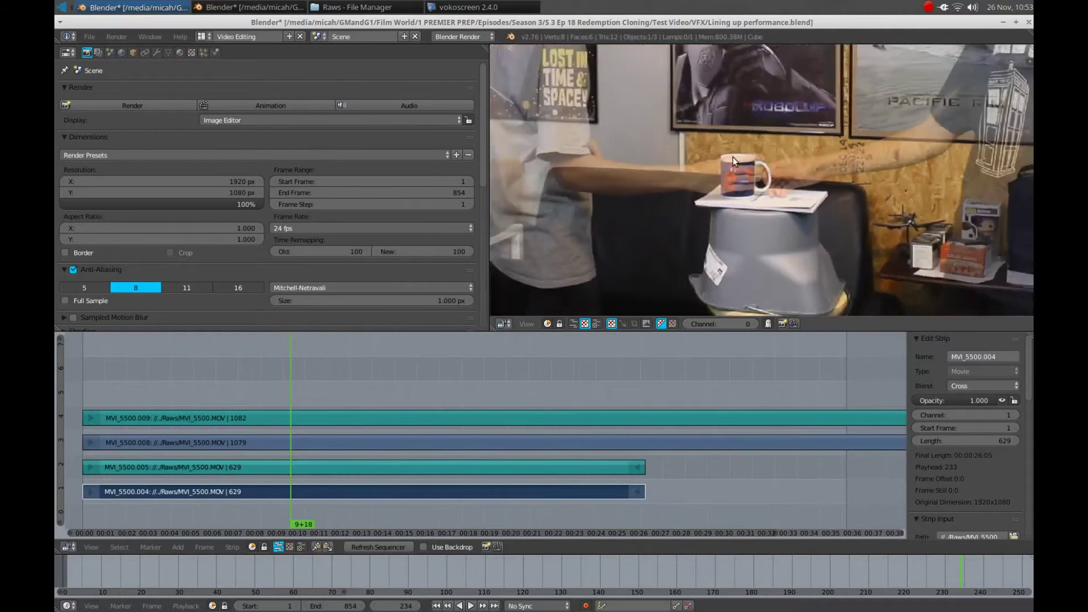
{"action": "scroll", "coordinate": [729, 151], "scroll_direction": "down", "scroll_amount": 1}
{"action": "middle_click_drag", "start_coordinate": [730, 151], "coordinate": [695, 238]}
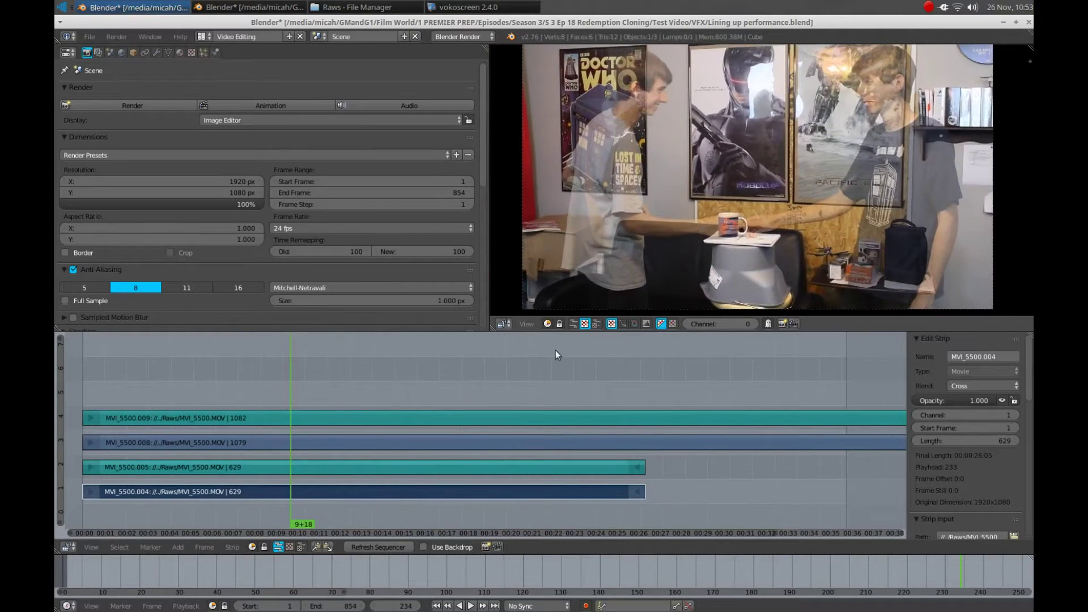
{"action": "left_click", "coordinate": [380, 380]}
{"action": "key", "text": "alt+a"}
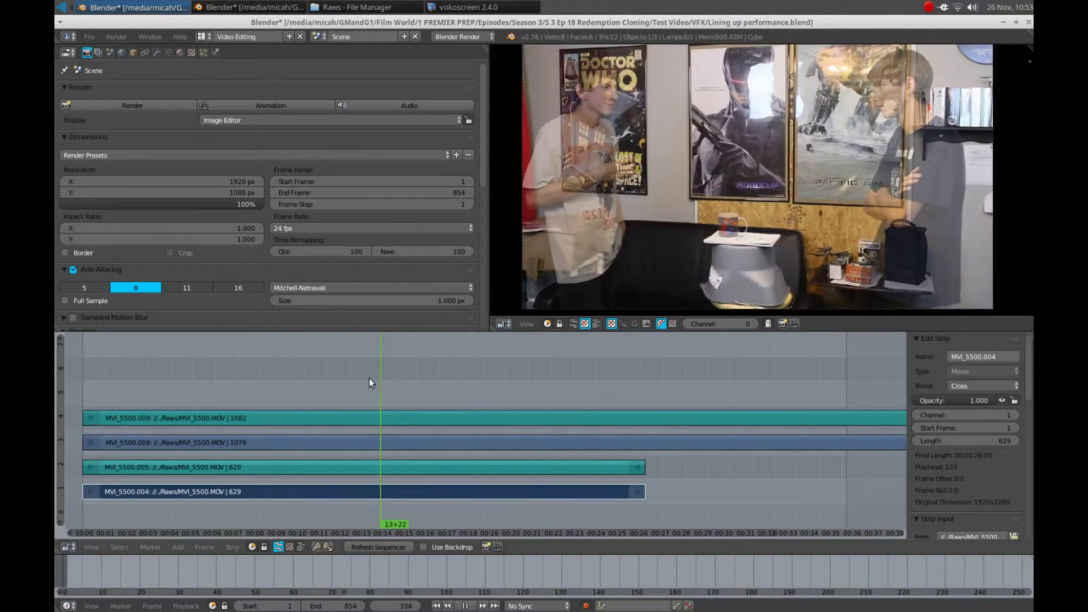
{"action": "left_click_drag", "start_coordinate": [369, 379], "coordinate": [313, 377]}
{"action": "key", "text": "alt+a"}
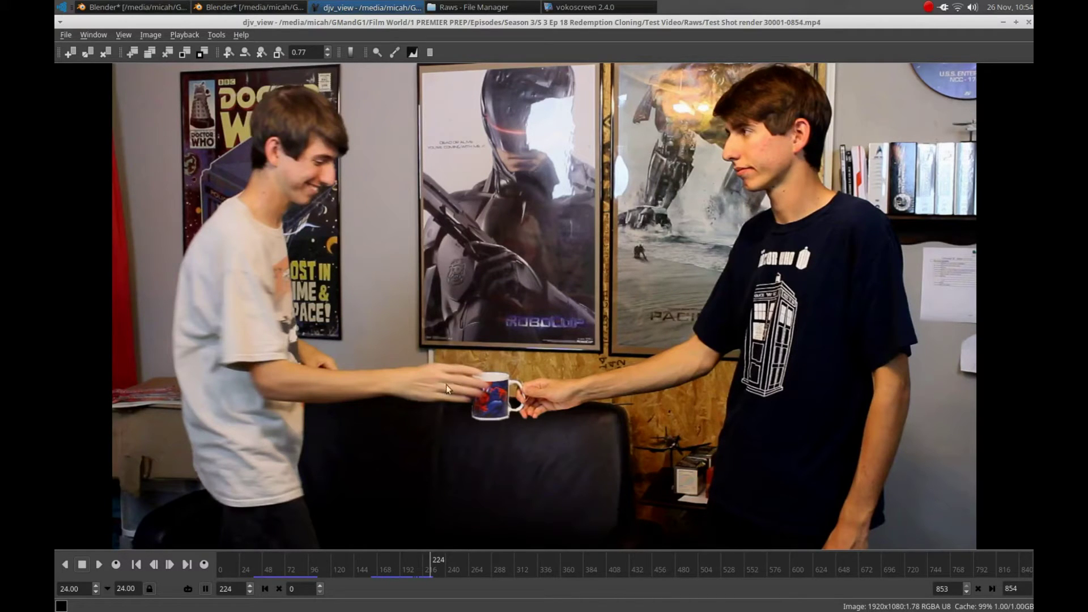
Step: Play the rendered mug hand-off test shot in djv_view, then close the viewer
{"action": "key", "text": "space"}
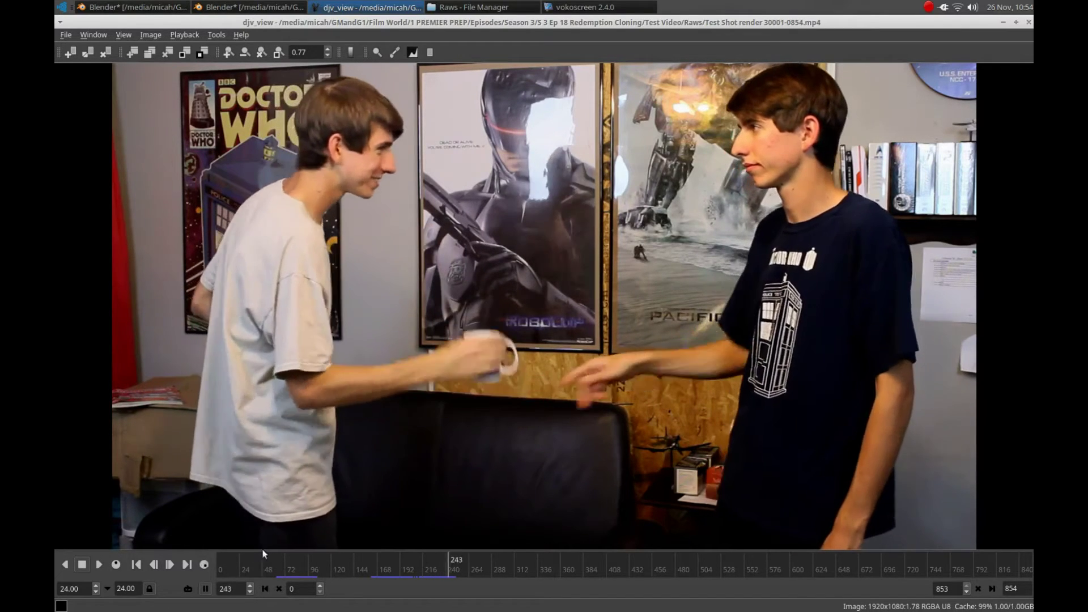
{"action": "right_click", "coordinate": [421, 560]}
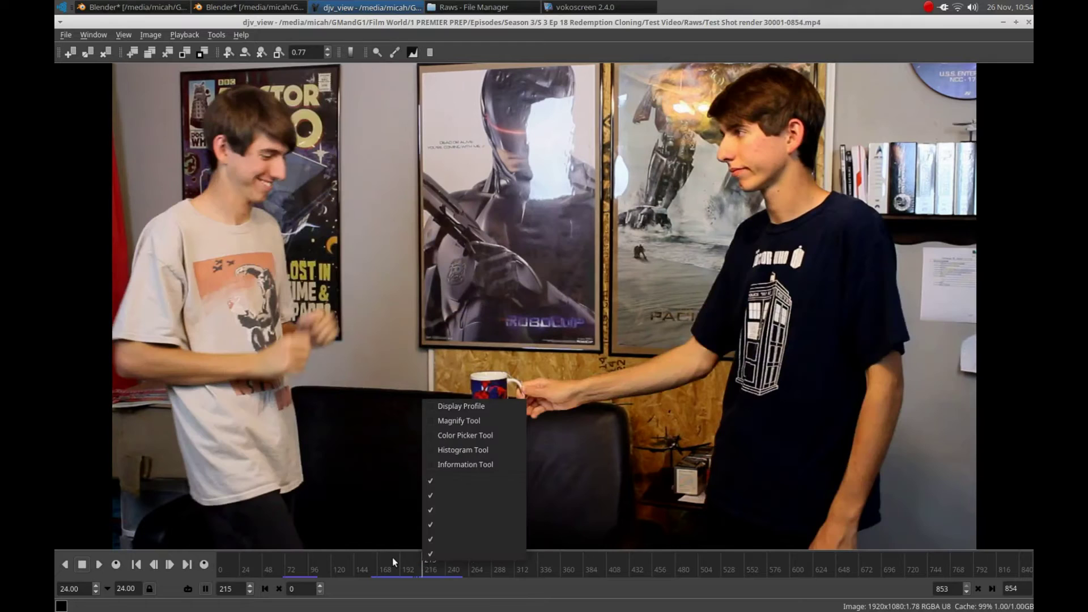
{"action": "left_click", "coordinate": [447, 417]}
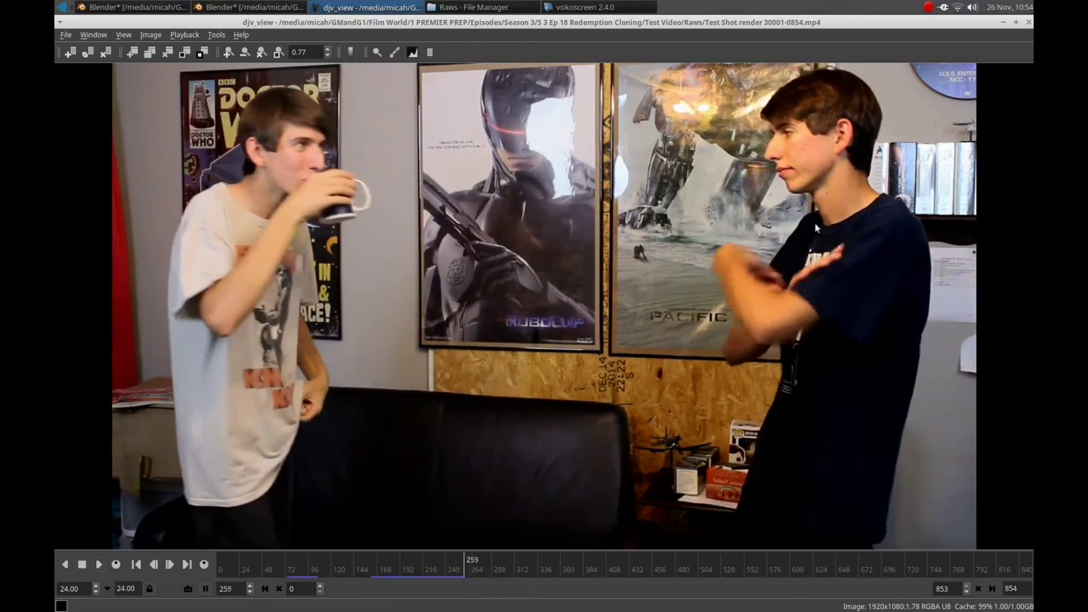
{"action": "left_click", "coordinate": [1030, 23]}
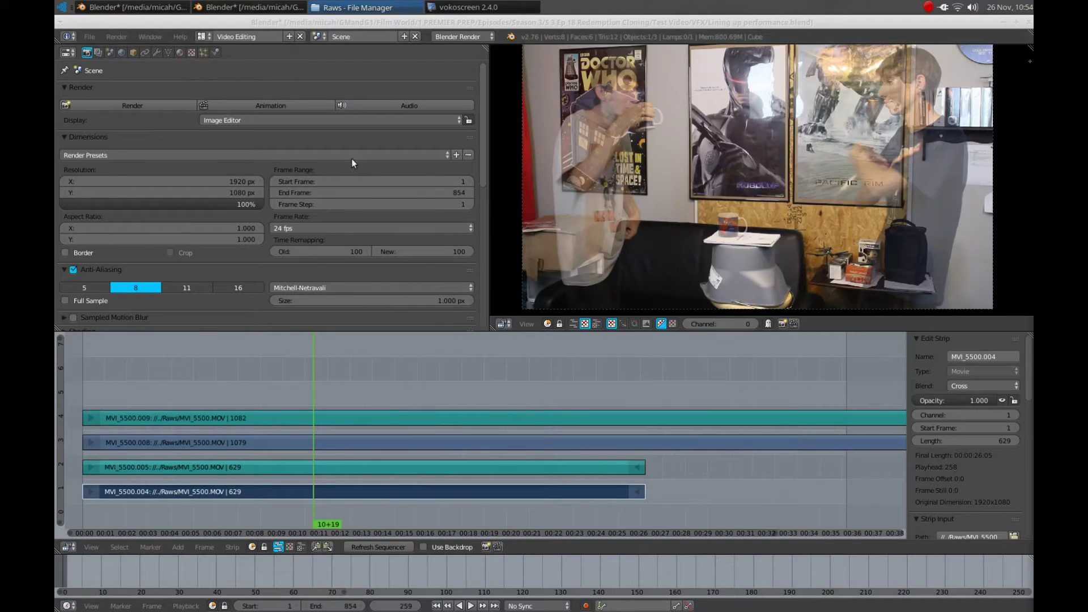
Step: Set strip MVI_5500.008's opacity to 0.5 and scrub to check the blend
{"action": "left_click_drag", "start_coordinate": [268, 396], "coordinate": [290, 392]}
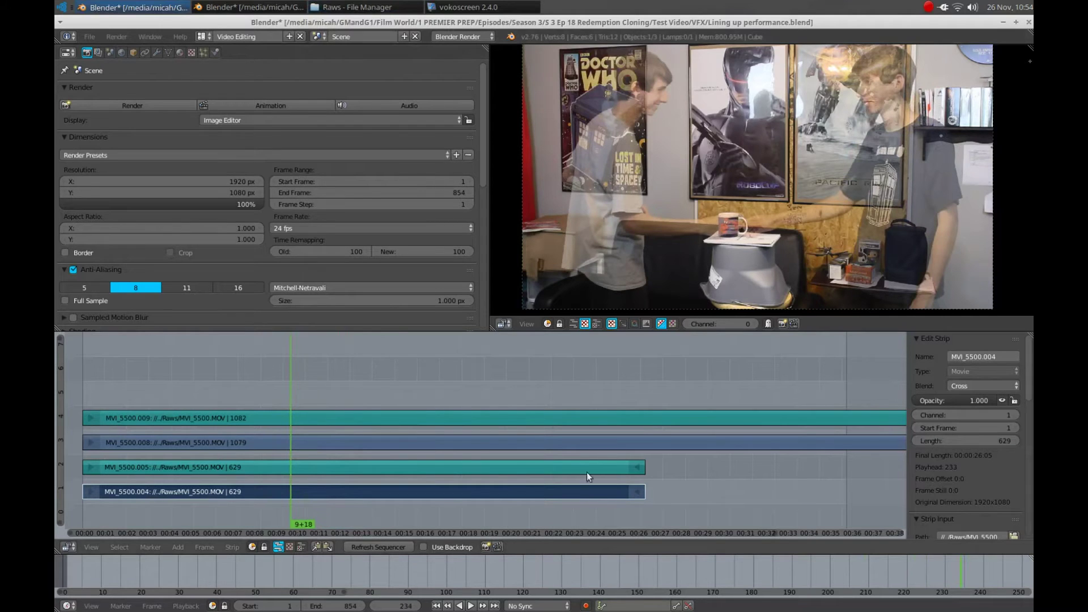
{"action": "left_click", "coordinate": [460, 448]}
{"action": "left_click", "coordinate": [985, 400]}
{"action": "type", "text": "0.5"}
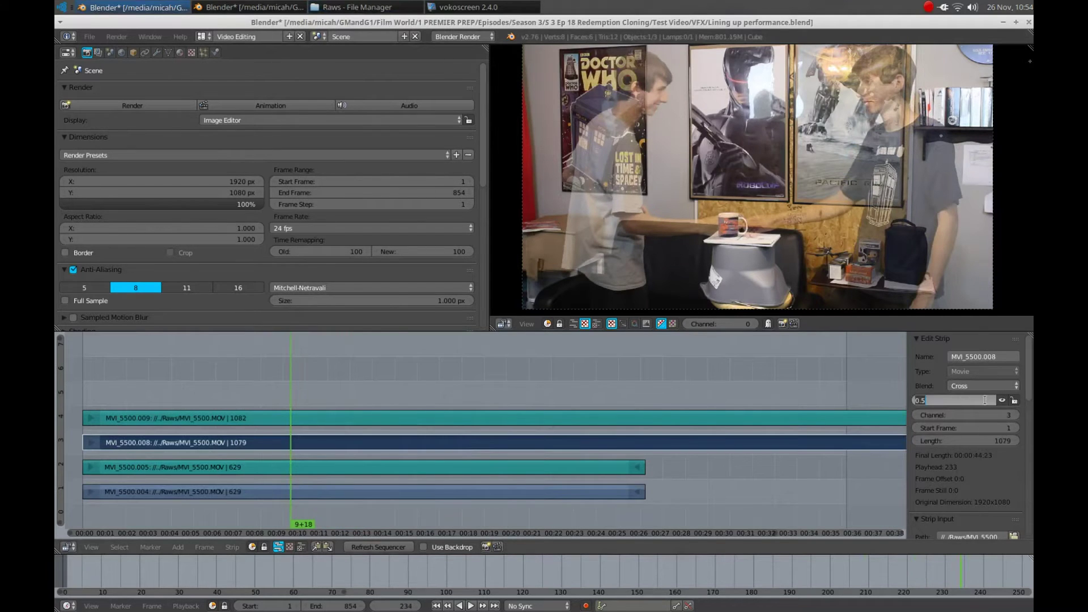
{"action": "key", "text": "Return"}
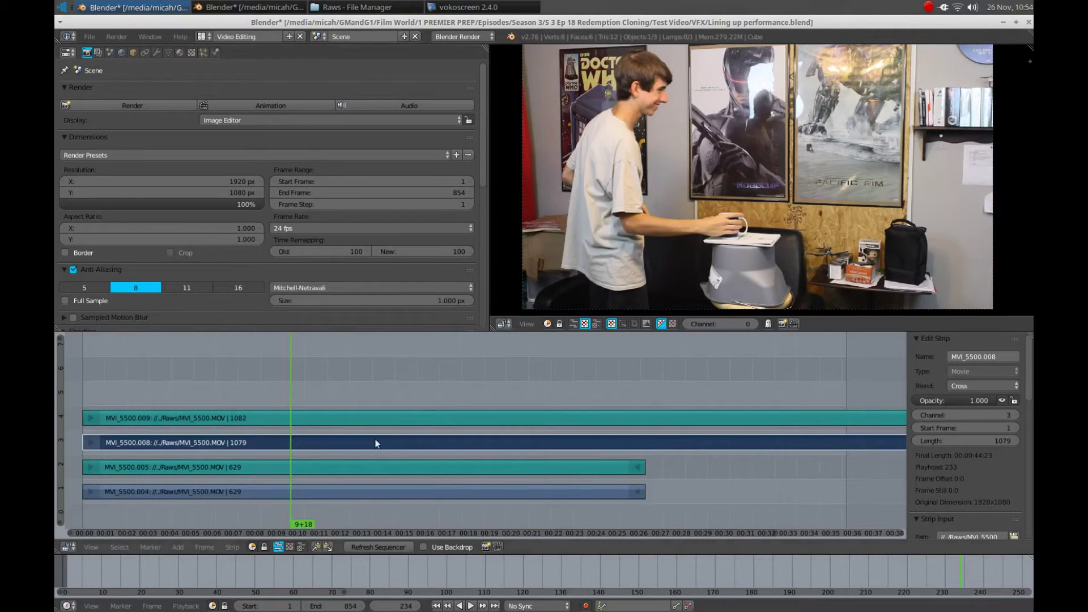
{"action": "left_click_drag", "start_coordinate": [382, 367], "coordinate": [489, 378]}
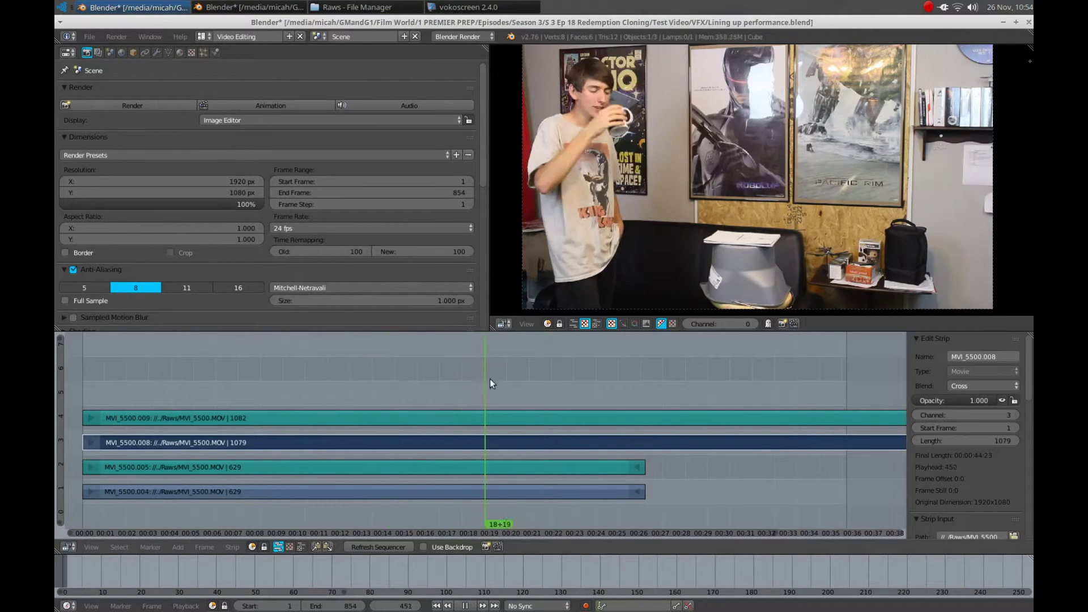
Step: Set MVI_5500.008's opacity to 0 and play back the sequence
{"action": "right_click", "coordinate": [495, 492]}
{"action": "right_click", "coordinate": [715, 441]}
{"action": "left_click", "coordinate": [958, 400]}
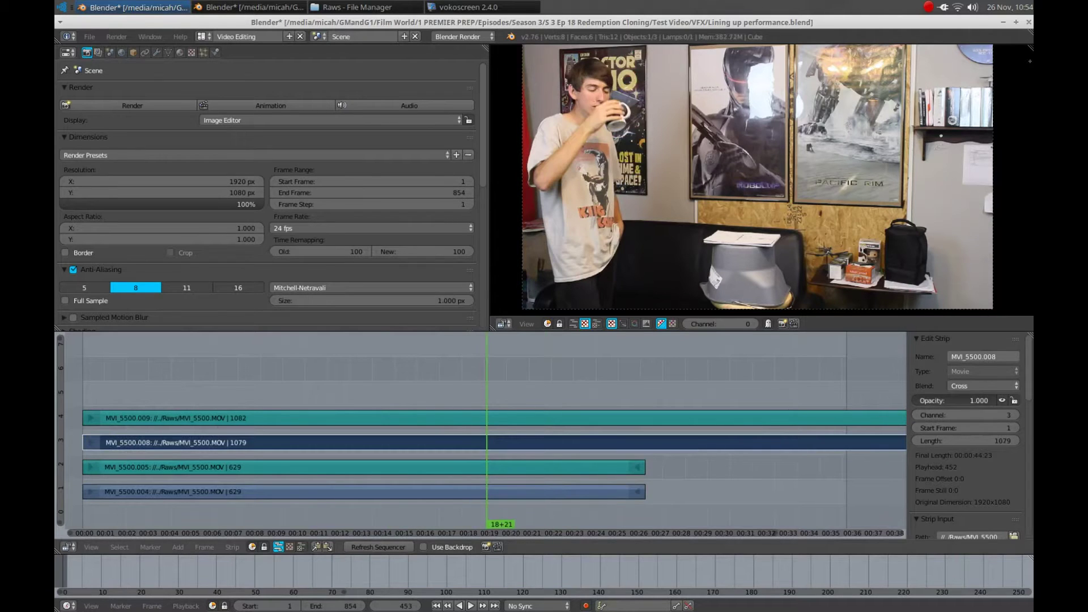
{"action": "type", "text": "0"}
{"action": "key", "text": "Return"}
{"action": "key", "text": "alt+a"}
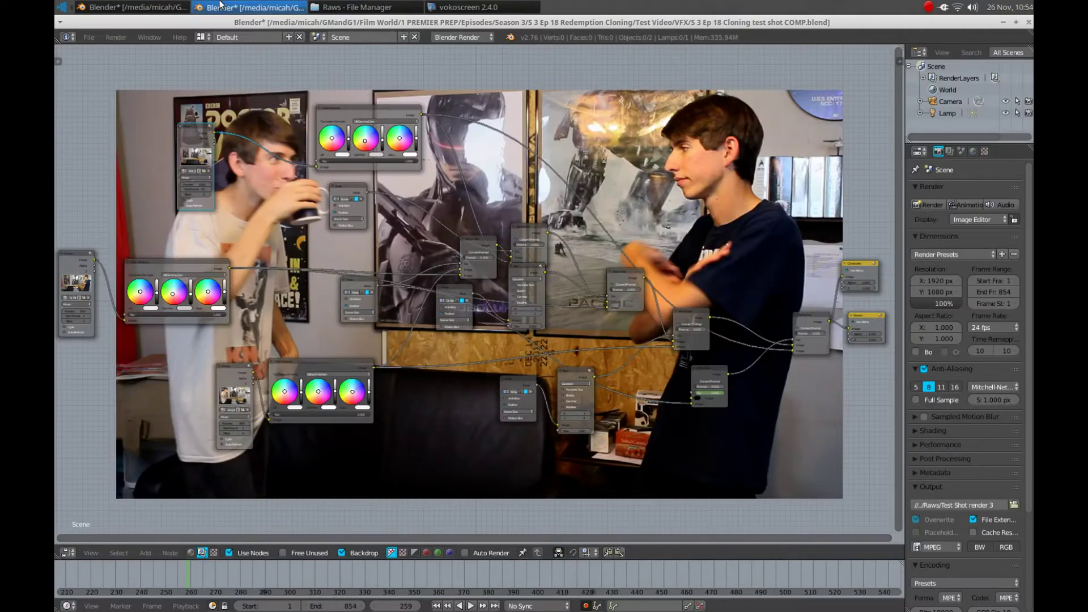
Step: Switch to the compositing file and play the composite, stopping at frame 268
{"action": "key", "text": "alt+Tab"}
{"action": "key", "text": "alt+a"}
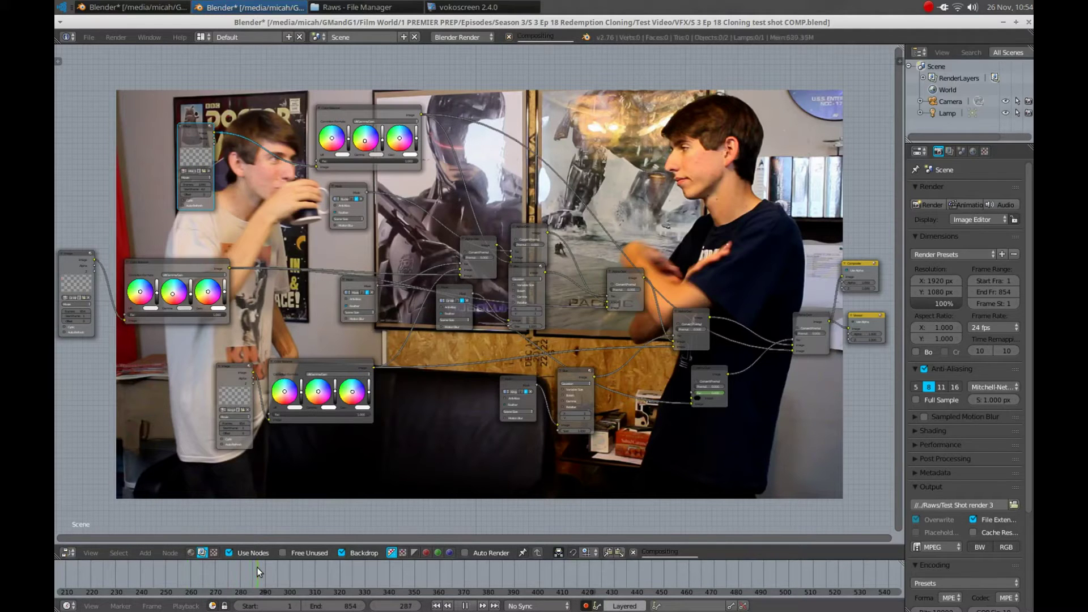
{"action": "key", "text": "Escape"}
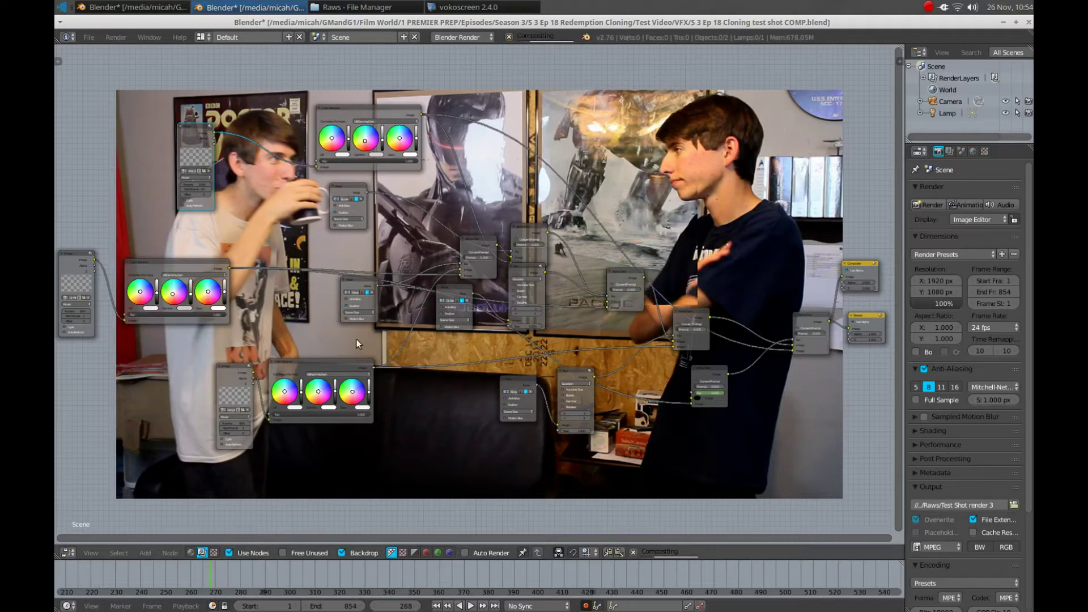
Step: Look over the node tree from the Color Balance nodes to the Composite and Viewer nodes
{"action": "scroll", "coordinate": [353, 324], "scroll_direction": "up", "scroll_amount": 3}
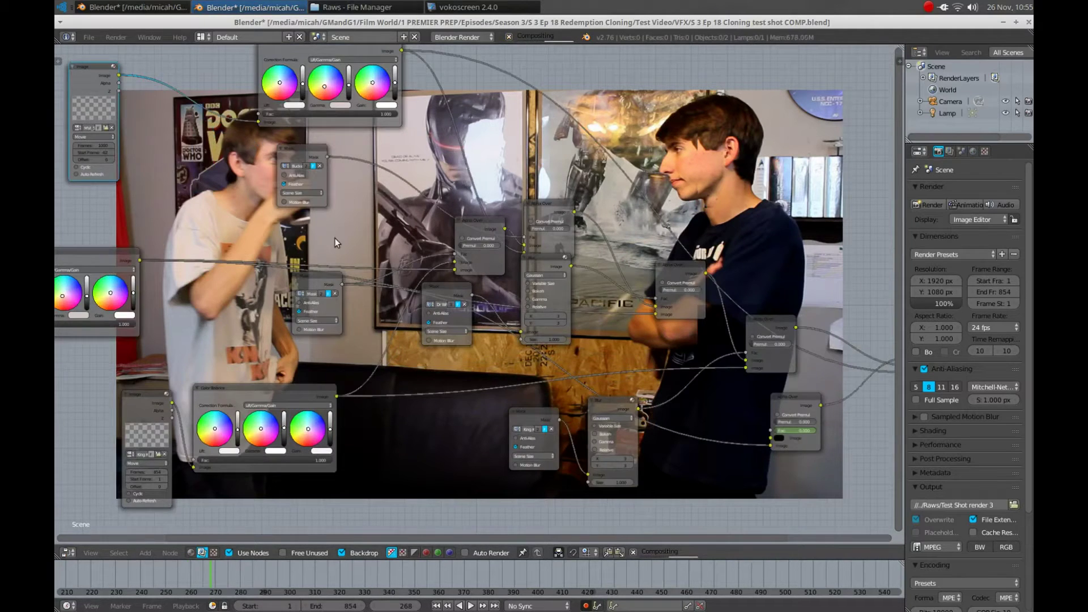
{"action": "scroll", "coordinate": [321, 282], "scroll_direction": "down", "scroll_amount": 3}
{"action": "middle_click_drag", "start_coordinate": [321, 281], "coordinate": [424, 250]}
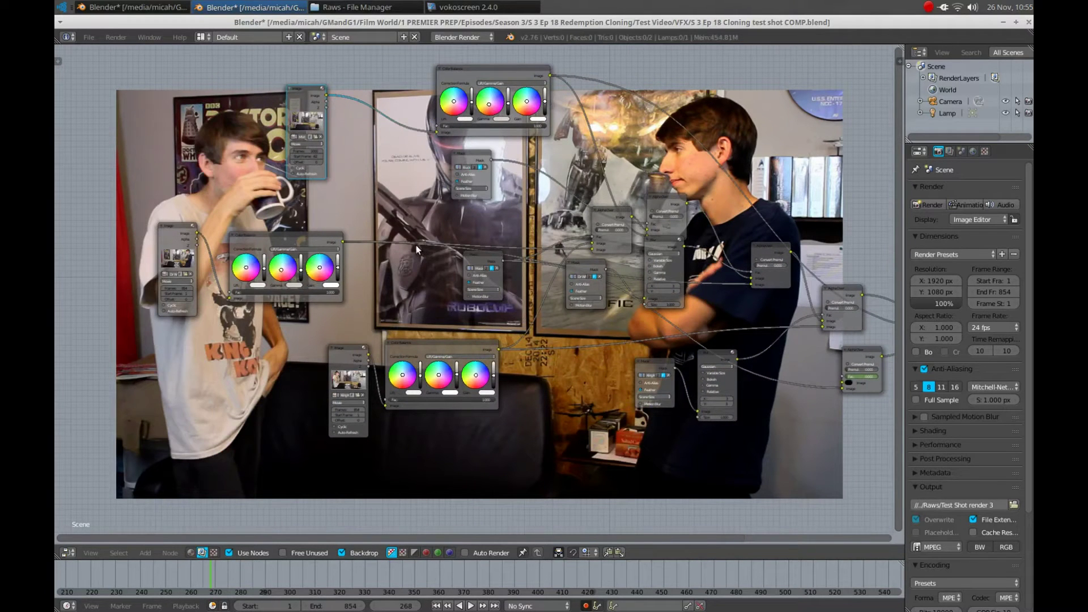
{"action": "left_click", "coordinate": [509, 69]}
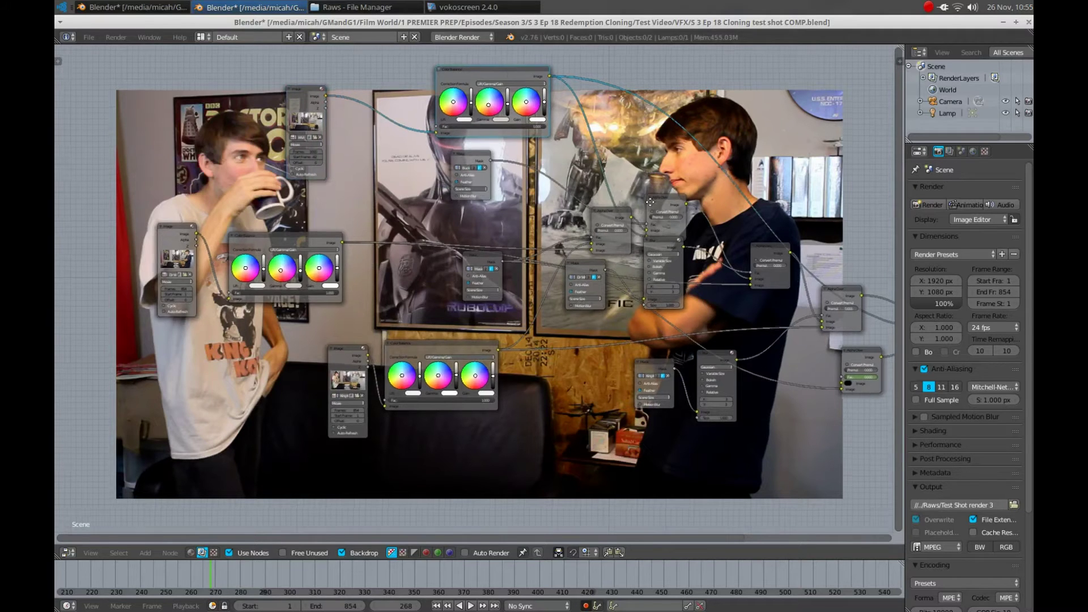
{"action": "middle_click_drag", "start_coordinate": [777, 199], "coordinate": [590, 208]}
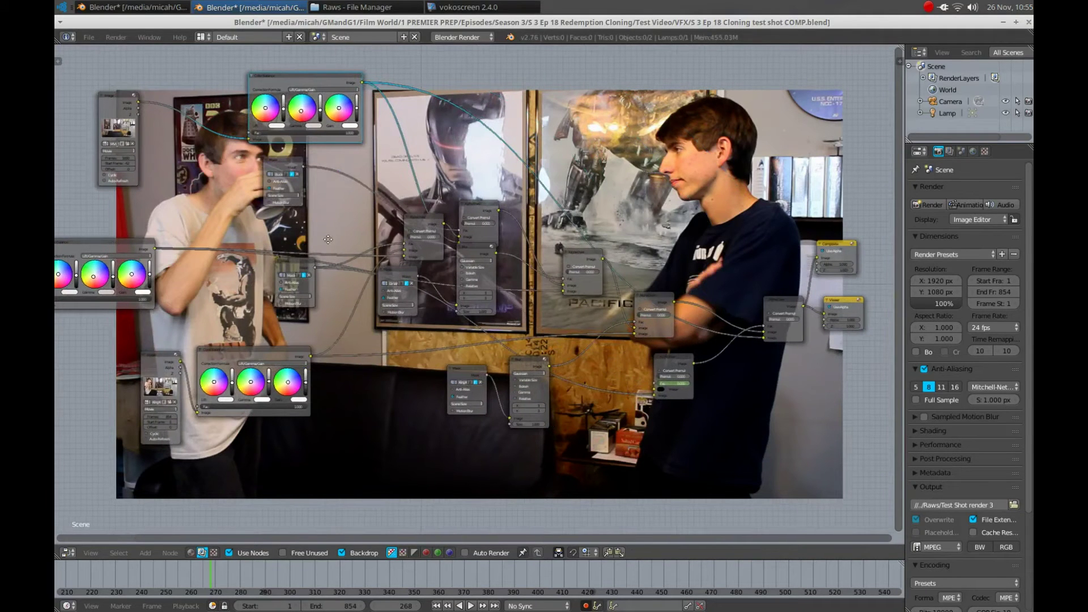
{"action": "scroll", "coordinate": [327, 240], "scroll_direction": "up", "scroll_amount": 3}
{"action": "scroll", "coordinate": [278, 232], "scroll_direction": "up", "scroll_amount": 2}
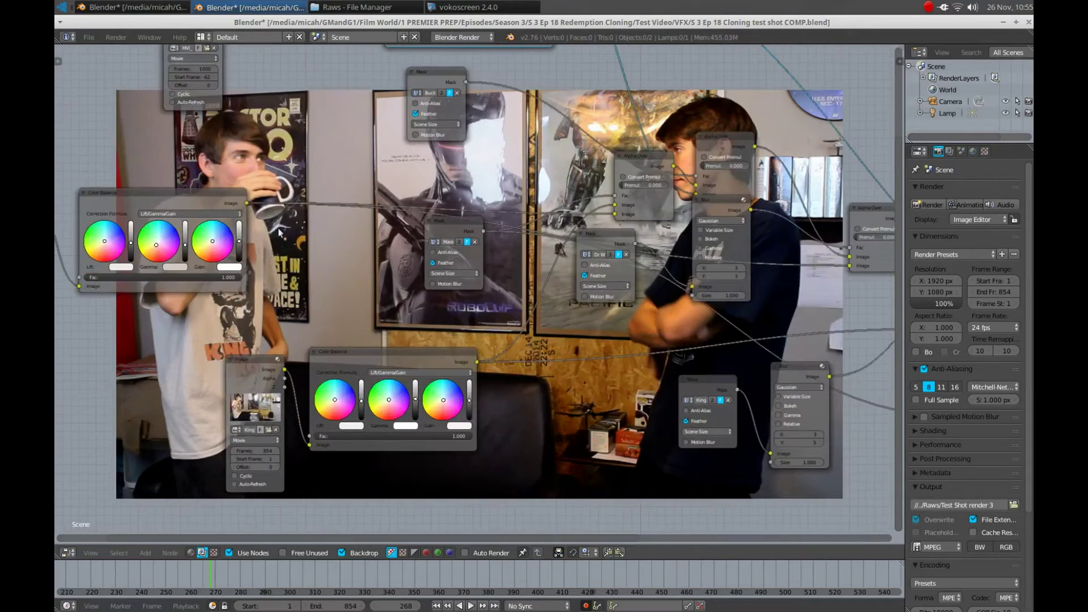
{"action": "middle_click_drag", "start_coordinate": [279, 232], "coordinate": [23, 317]}
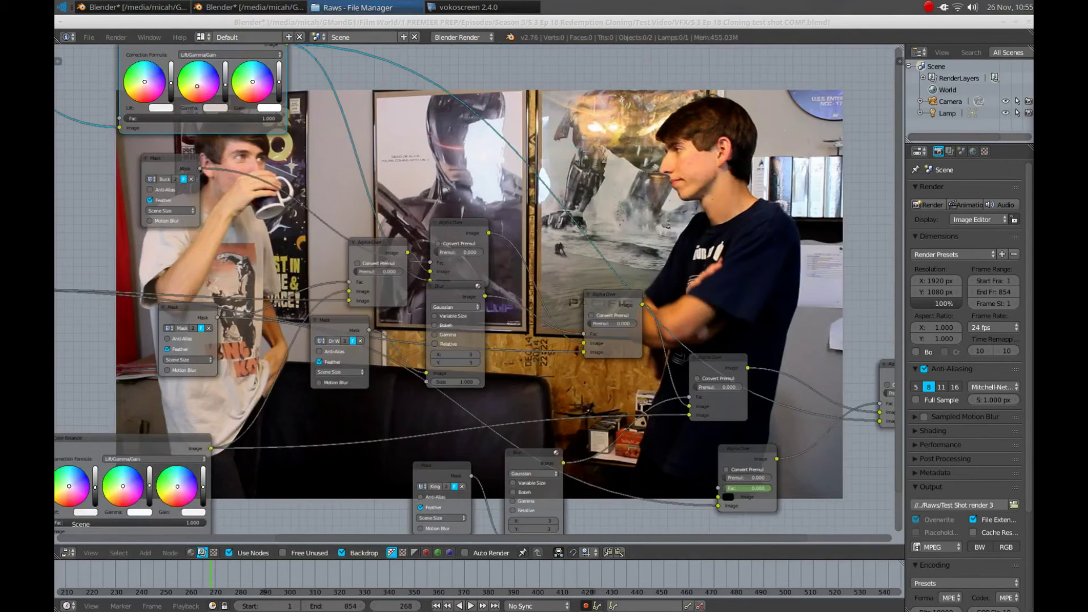
Step: Show a Mask node's black-and-white matte in the backdrop
{"action": "left_click", "coordinate": [814, 25]}
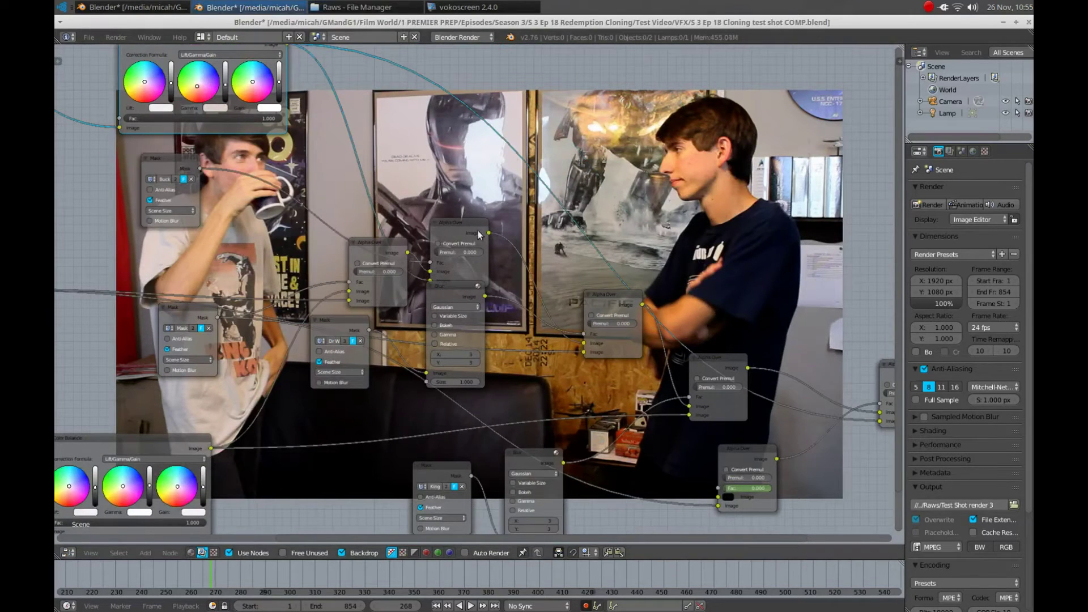
{"action": "scroll", "coordinate": [428, 253], "scroll_direction": "down", "scroll_amount": 5}
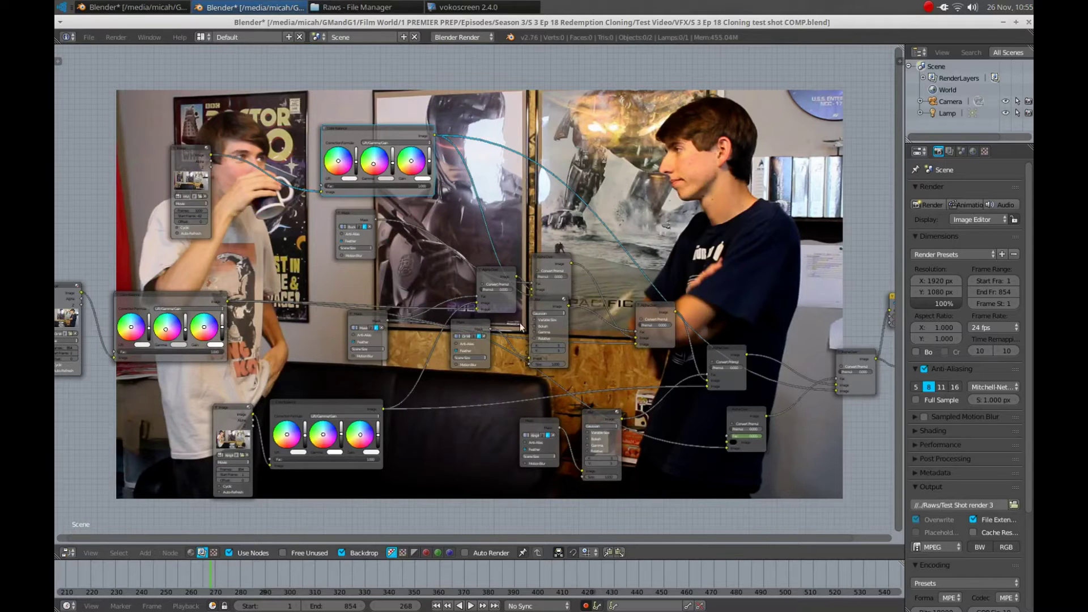
{"action": "scroll", "coordinate": [269, 333], "scroll_direction": "down", "scroll_amount": 2}
{"action": "middle_click_drag", "start_coordinate": [270, 332], "coordinate": [460, 277]}
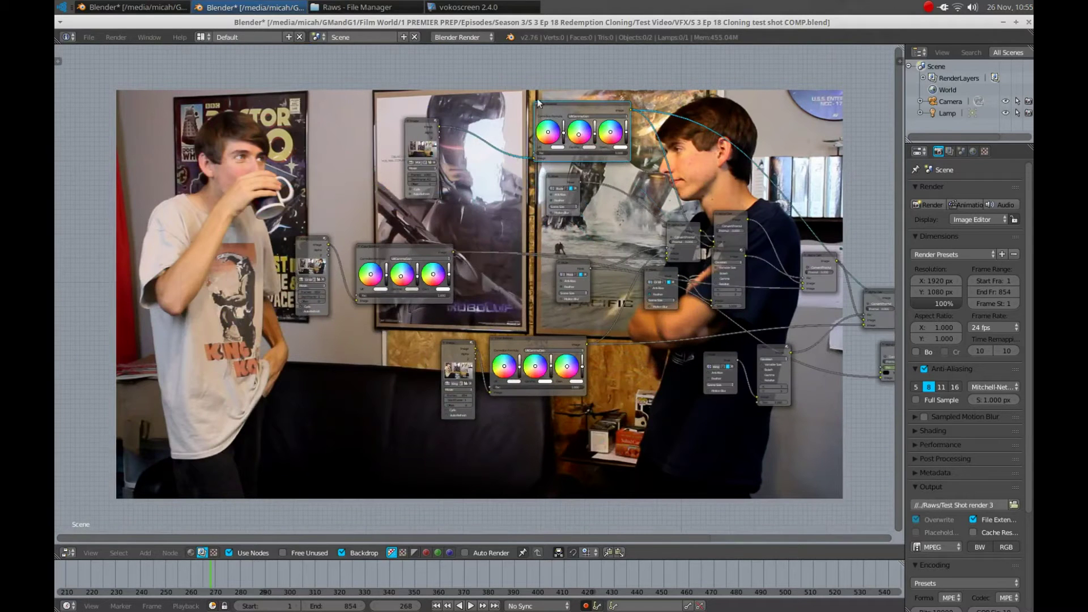
{"action": "middle_click_drag", "start_coordinate": [510, 344], "coordinate": [320, 335]}
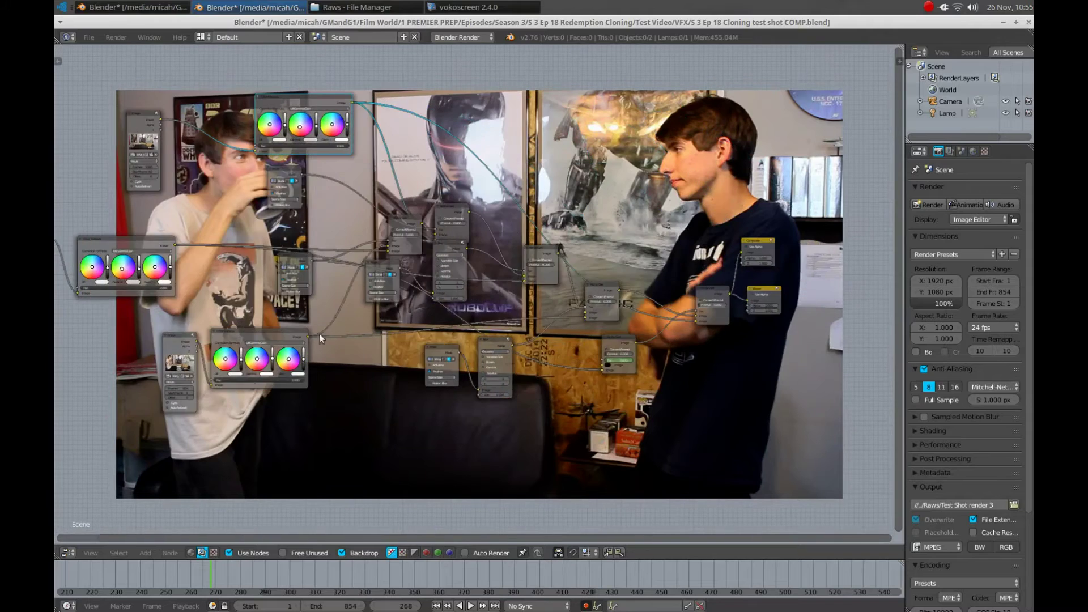
{"action": "scroll", "coordinate": [600, 244], "scroll_direction": "up", "scroll_amount": 3}
{"action": "middle_click_drag", "start_coordinate": [433, 309], "coordinate": [639, 333]}
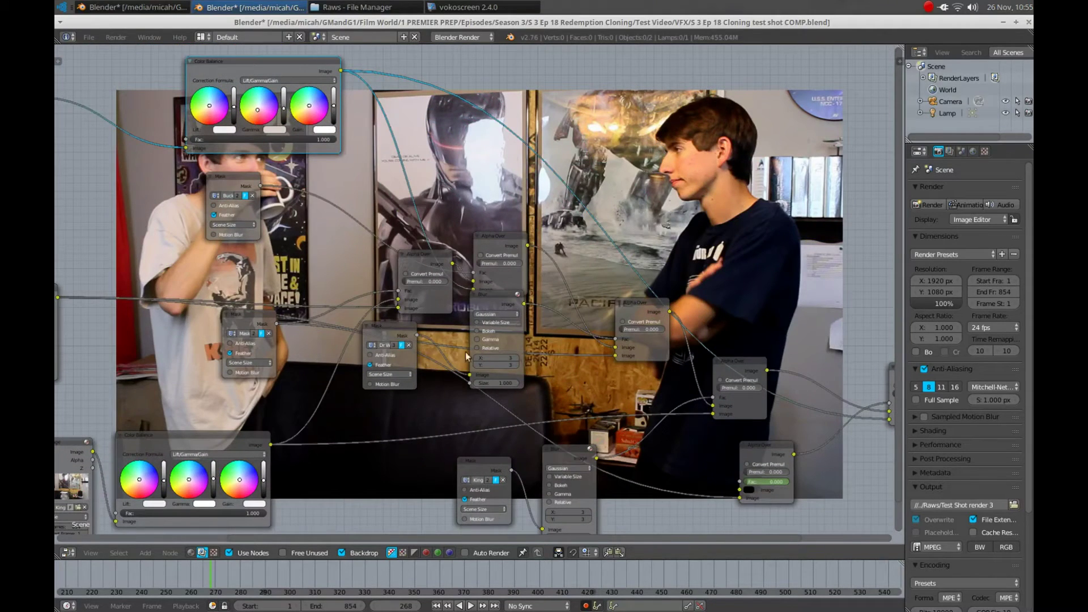
{"action": "left_click", "coordinate": [237, 317], "text": "ctrl+shift"}
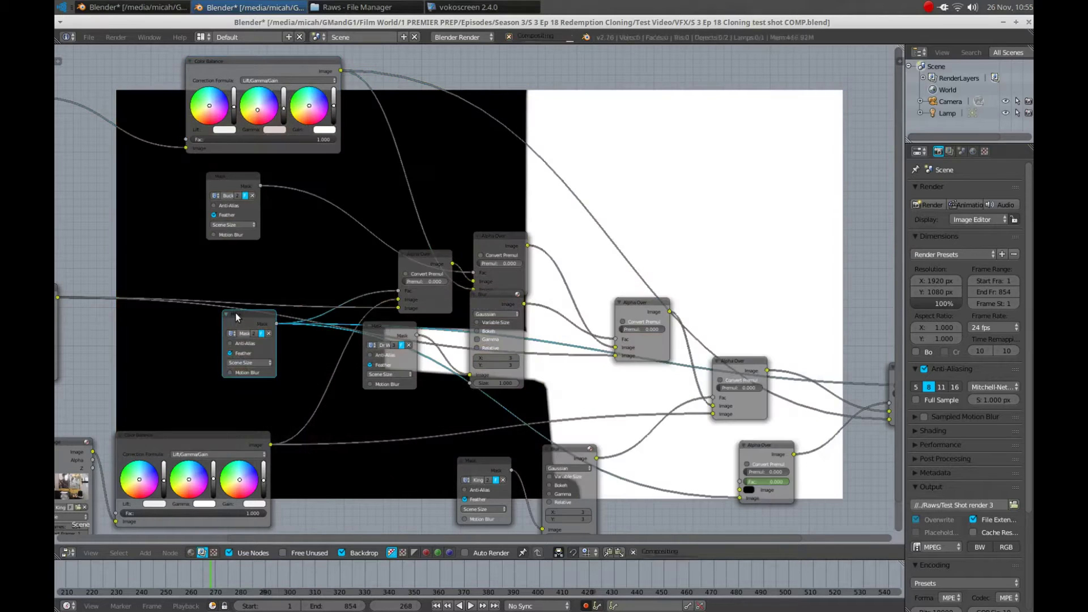
Step: Preview the upper Mask and King mask mattes, then the Alpha Over composite
{"action": "middle_click_drag", "start_coordinate": [608, 362], "coordinate": [704, 451]}
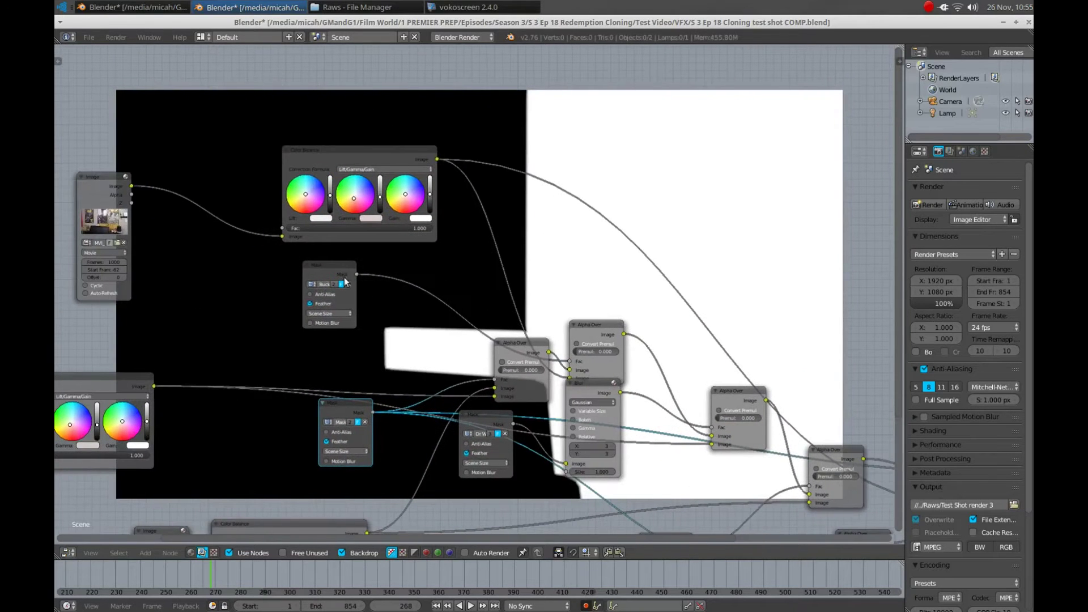
{"action": "left_click", "coordinate": [322, 266], "text": "ctrl+shift"}
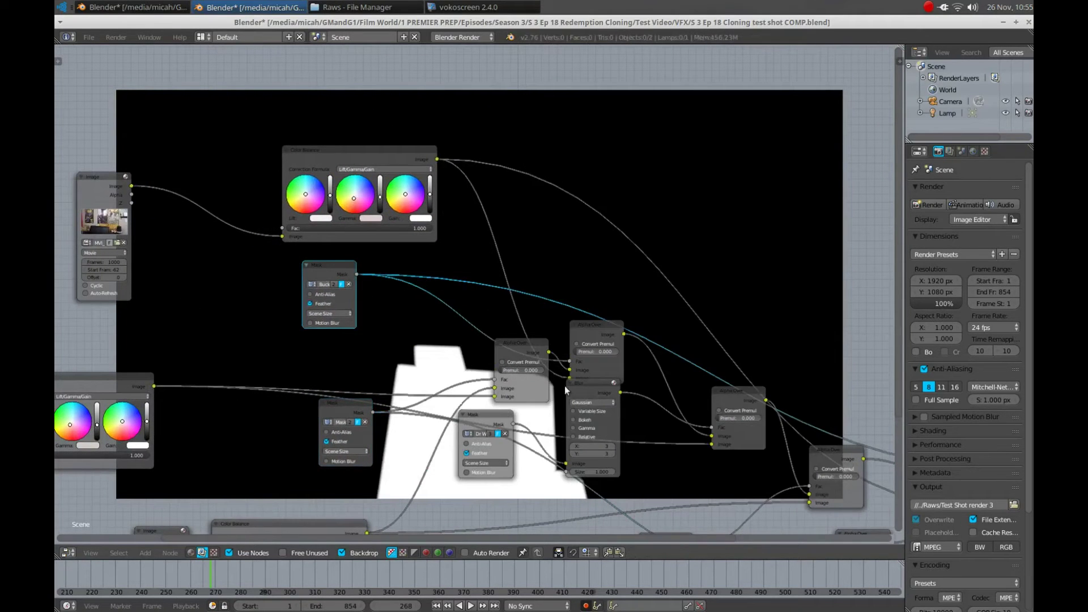
{"action": "middle_click_drag", "start_coordinate": [565, 390], "coordinate": [398, 285]}
{"action": "left_click", "coordinate": [408, 442], "text": "ctrl+shift"}
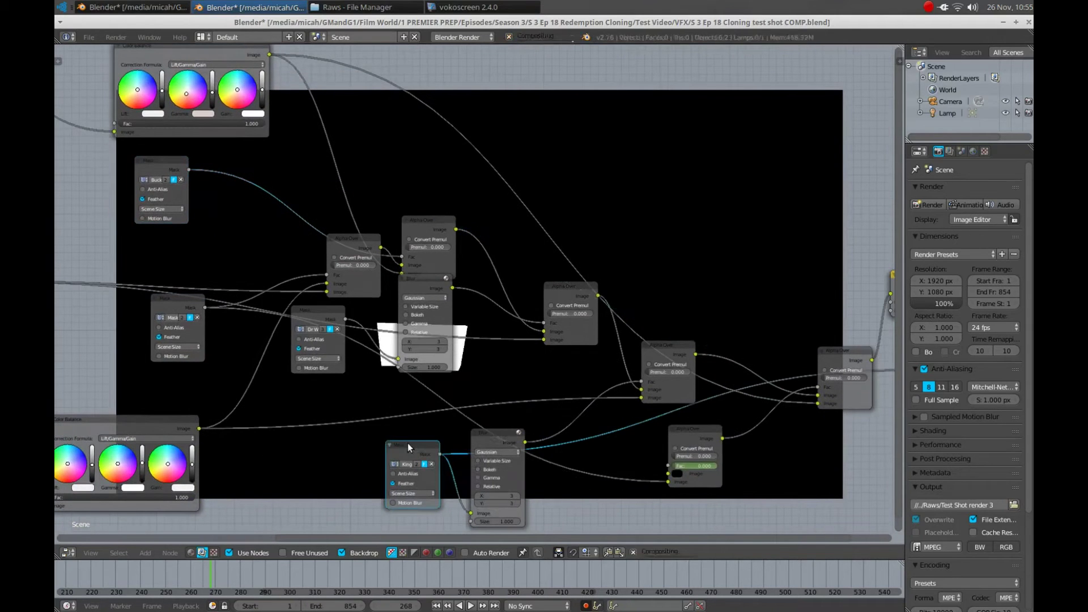
{"action": "left_click", "coordinate": [823, 349], "text": "ctrl+shift"}
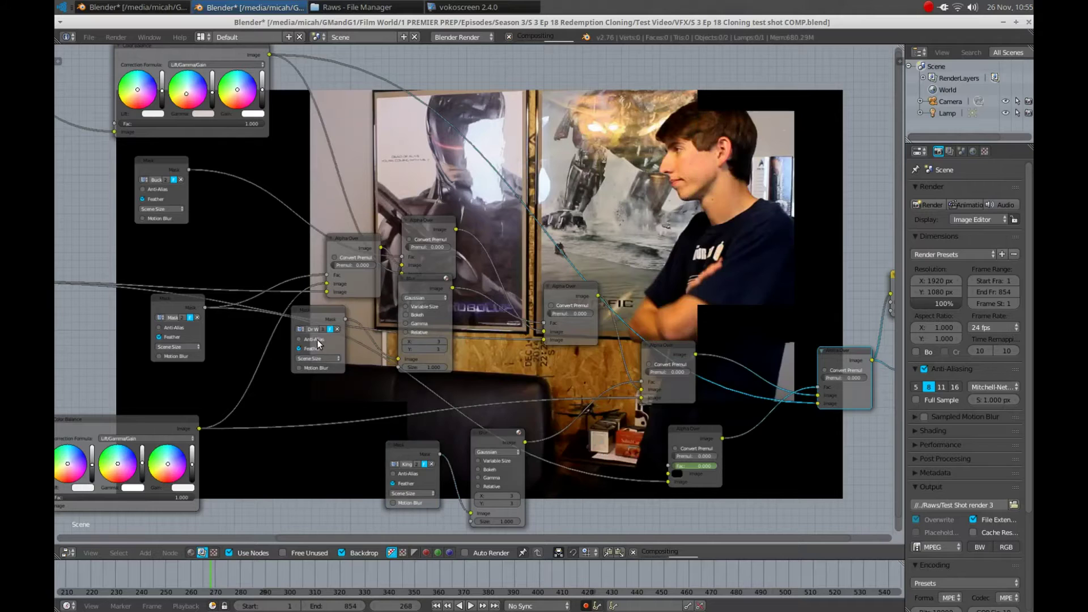
Step: Preview another Mask node's matte, then return the backdrop to the Alpha Over result
{"action": "middle_click_drag", "start_coordinate": [320, 346], "coordinate": [480, 350]}
{"action": "left_click", "coordinate": [199, 291], "text": "ctrl+shift"}
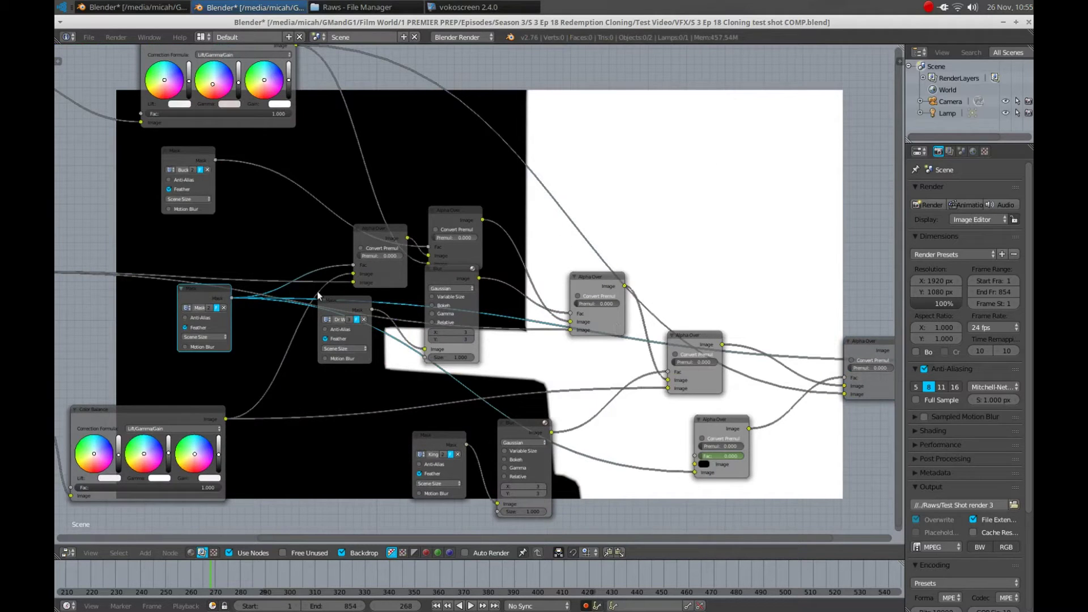
{"action": "left_click", "coordinate": [364, 230], "text": "ctrl+shift"}
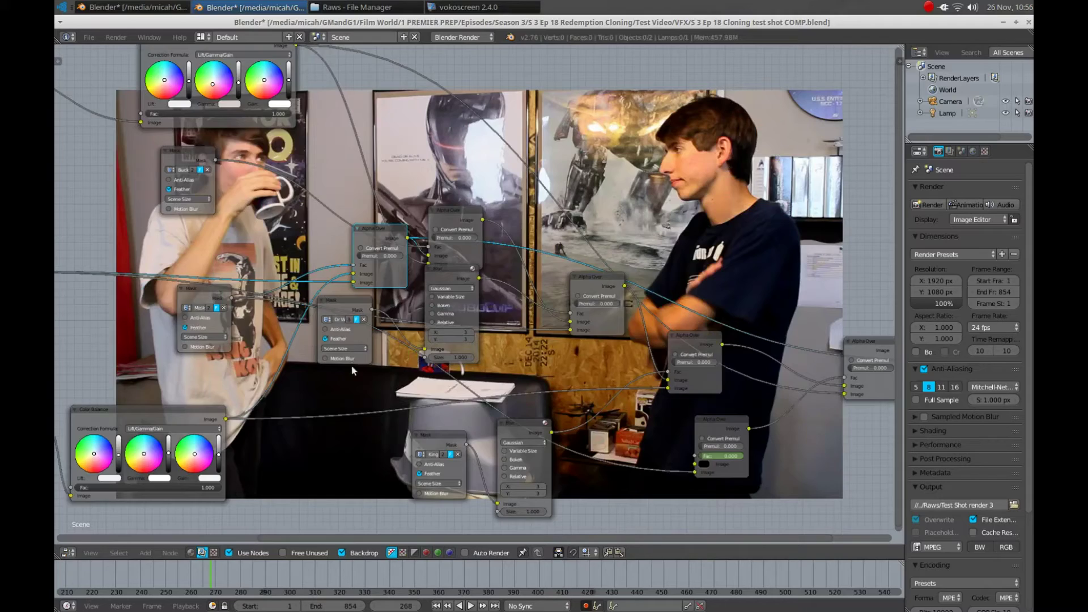
{"action": "middle_click_drag", "start_coordinate": [352, 370], "coordinate": [277, 399]}
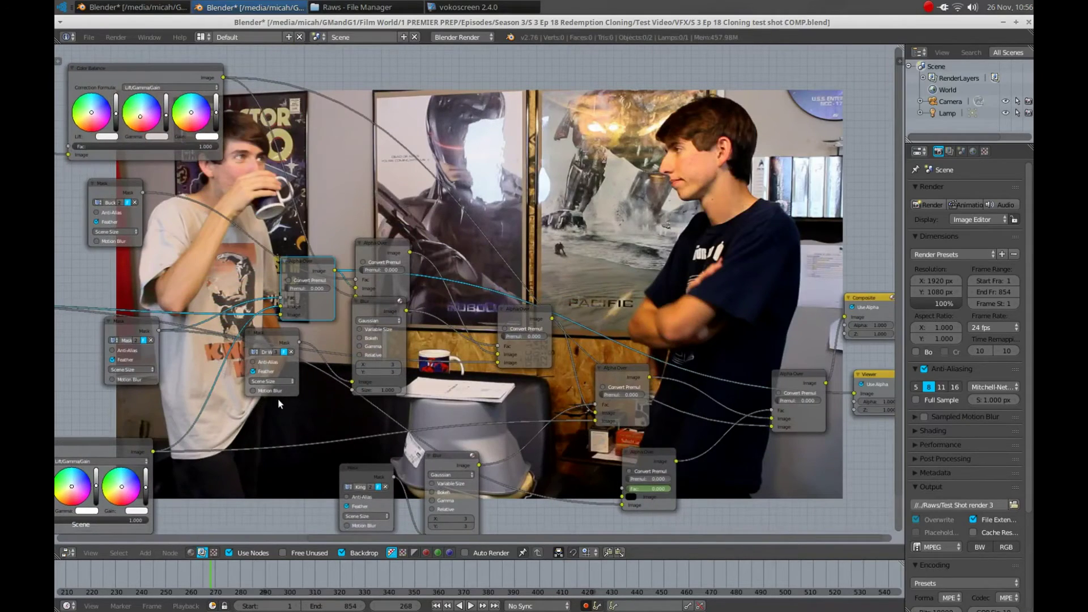
Step: Show the raw plate briefly, then preview the top Alpha Over node's two-person result
{"action": "middle_click_drag", "start_coordinate": [68, 363], "coordinate": [317, 430]}
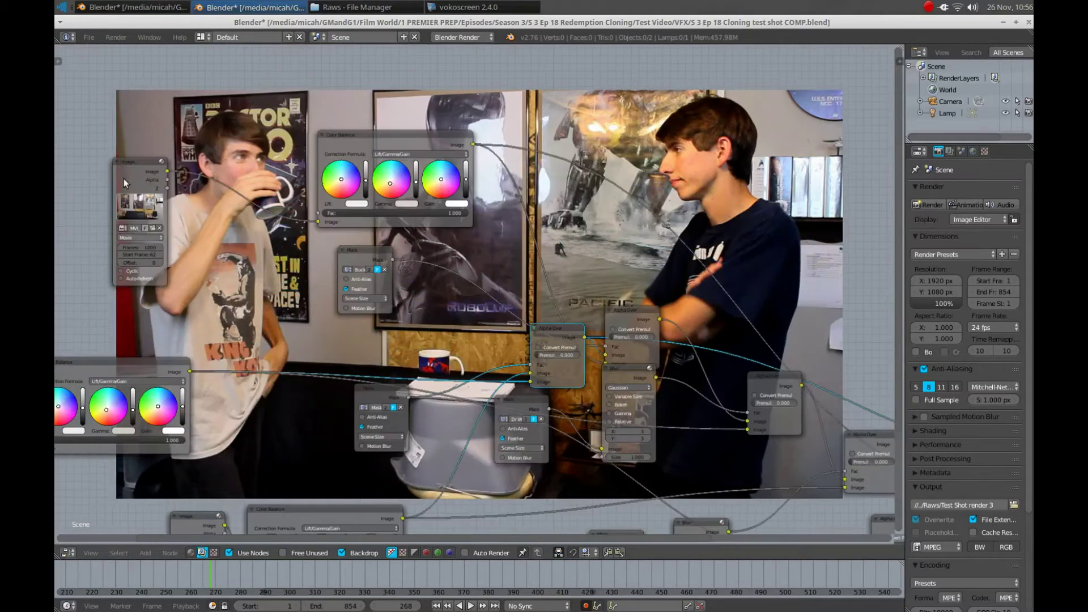
{"action": "left_click", "coordinate": [137, 166], "text": "ctrl+shift"}
{"action": "middle_click_drag", "start_coordinate": [522, 419], "coordinate": [320, 344]}
{"action": "middle_click_drag", "start_coordinate": [259, 235], "coordinate": [288, 223]}
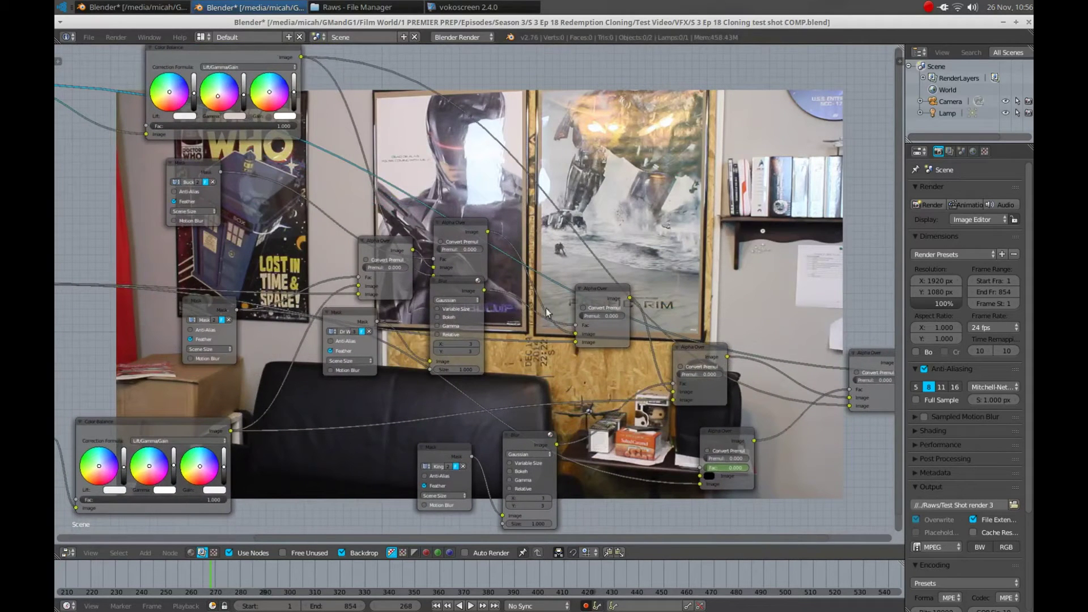
{"action": "left_click", "coordinate": [444, 222]}
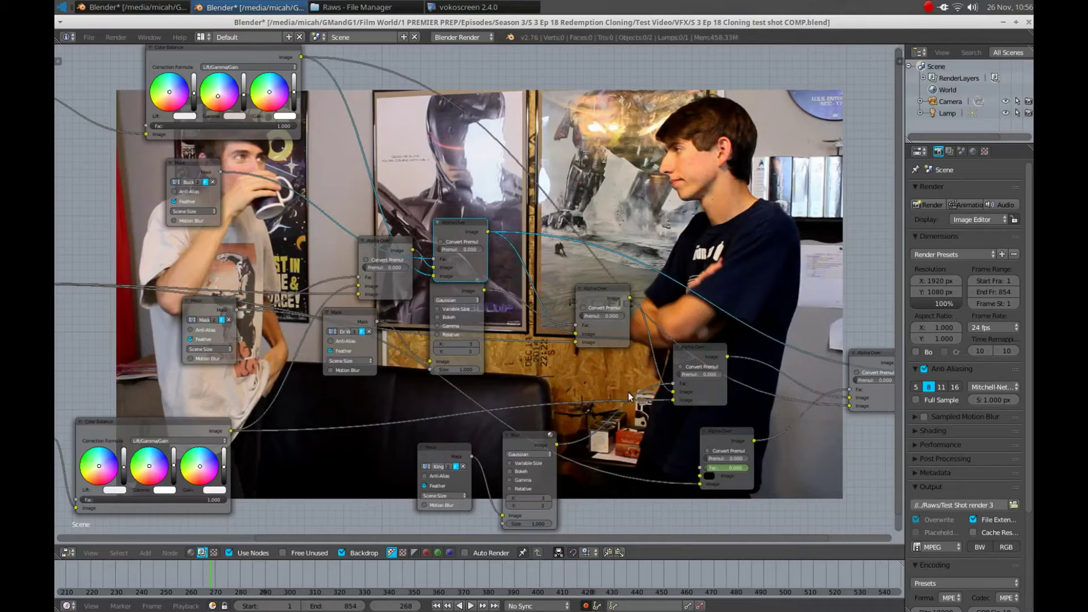
{"action": "middle_click_drag", "start_coordinate": [502, 269], "coordinate": [565, 277]}
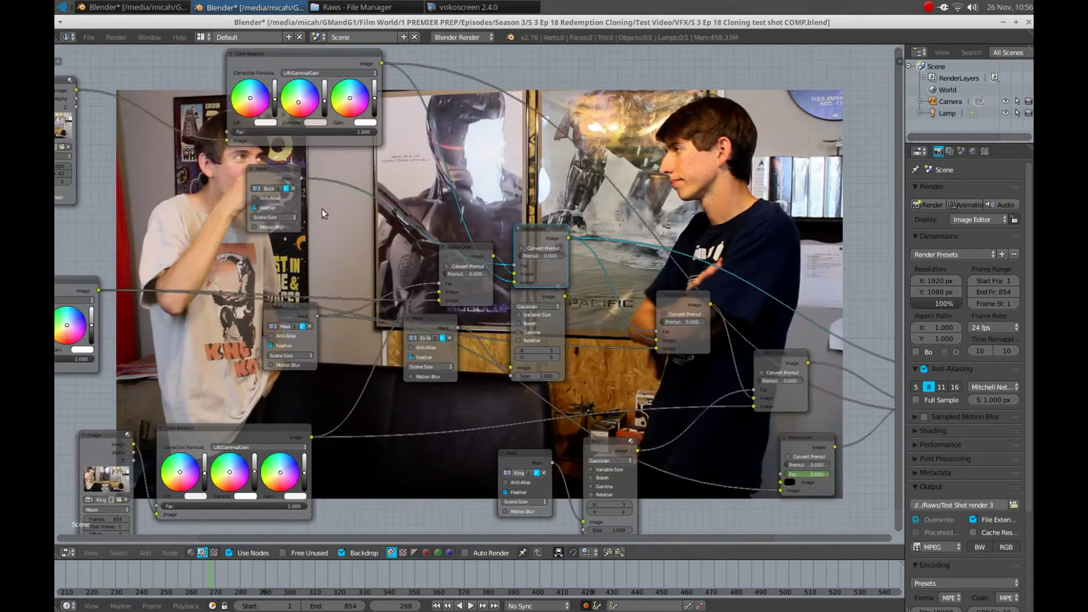
Step: Scrub back from frame 268 to 247, then step back to frame 236
{"action": "scroll", "coordinate": [437, 353], "scroll_direction": "down", "scroll_amount": 5}
{"action": "middle_click_drag", "start_coordinate": [437, 353], "coordinate": [356, 318], "text": "shift"}
{"action": "scroll", "coordinate": [276, 287], "scroll_direction": "up", "scroll_amount": 1}
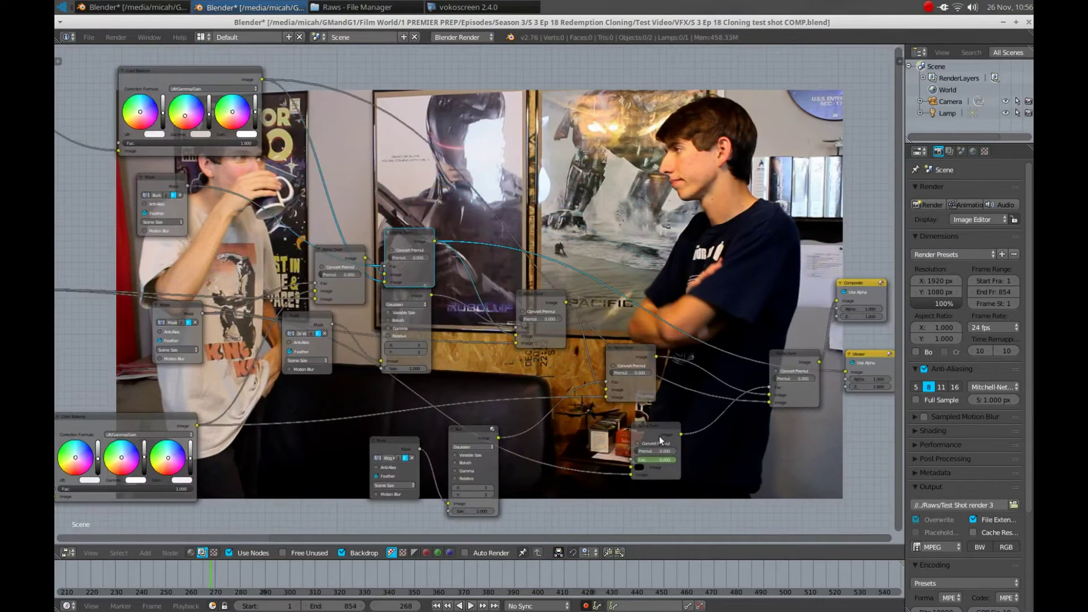
{"action": "middle_click_drag", "start_coordinate": [276, 334], "coordinate": [365, 321]}
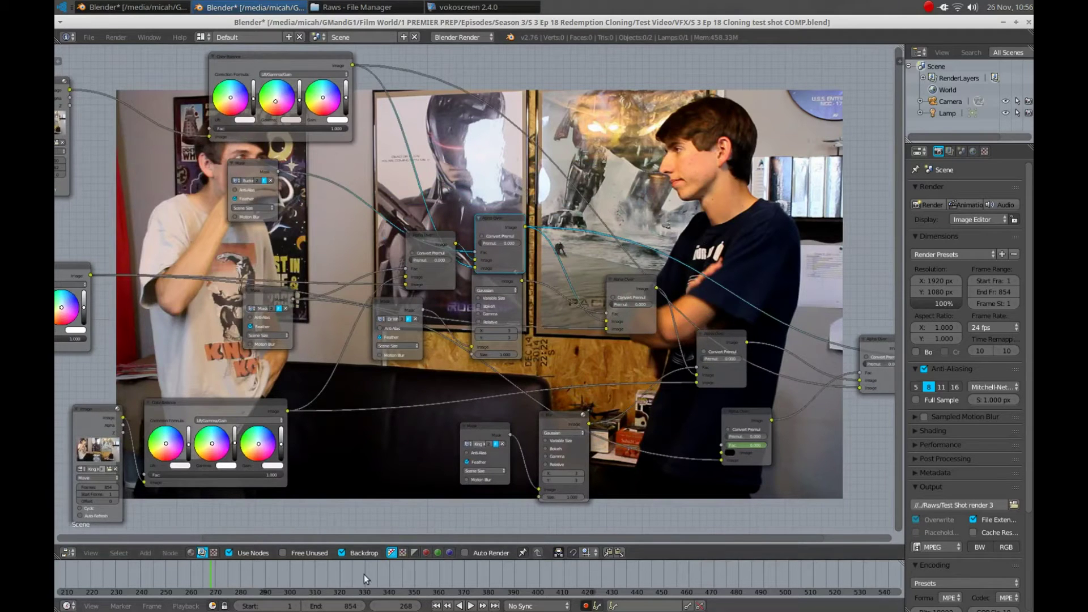
{"action": "left_click_drag", "start_coordinate": [364, 573], "coordinate": [158, 574]}
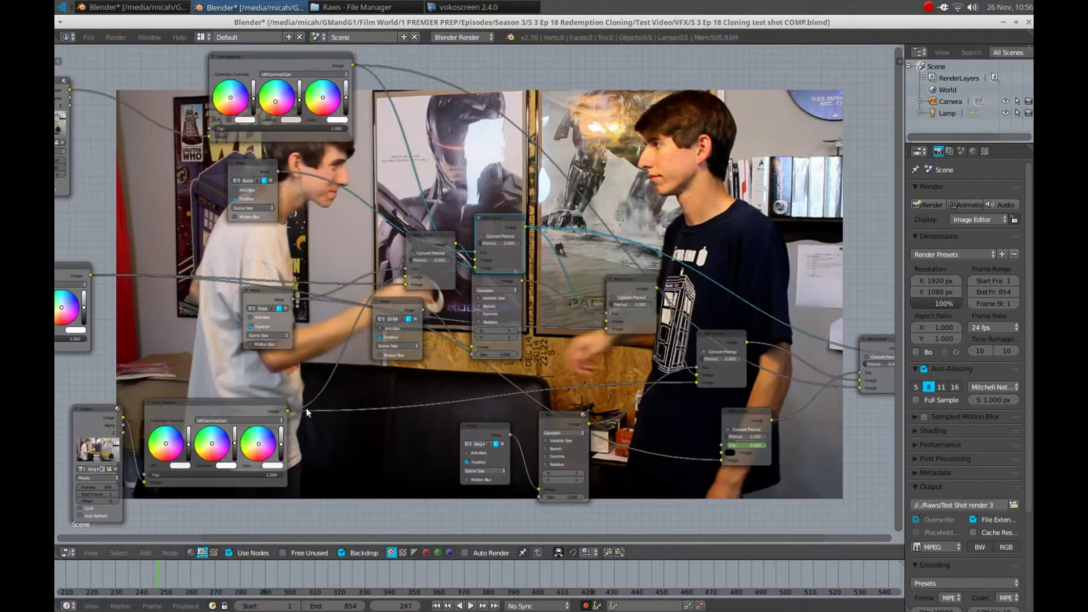
{"action": "key", "text": "Left"}
{"action": "key", "text": "Left"}
{"action": "key", "text": "Left"}
{"action": "key", "text": "Left"}
{"action": "key", "text": "Left"}
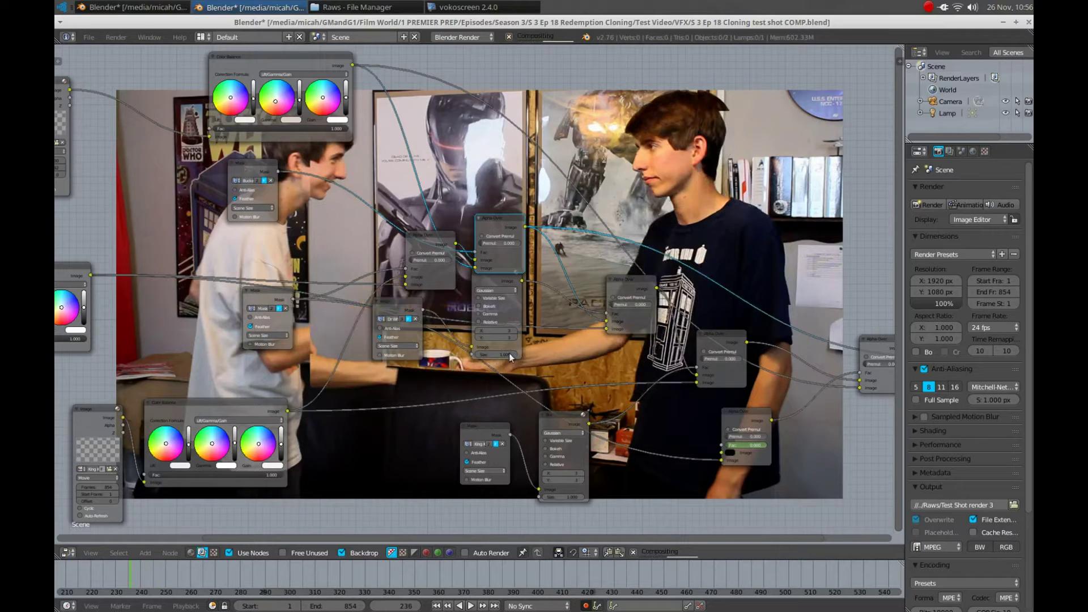
{"action": "middle_click_drag", "start_coordinate": [427, 330], "coordinate": [271, 364]}
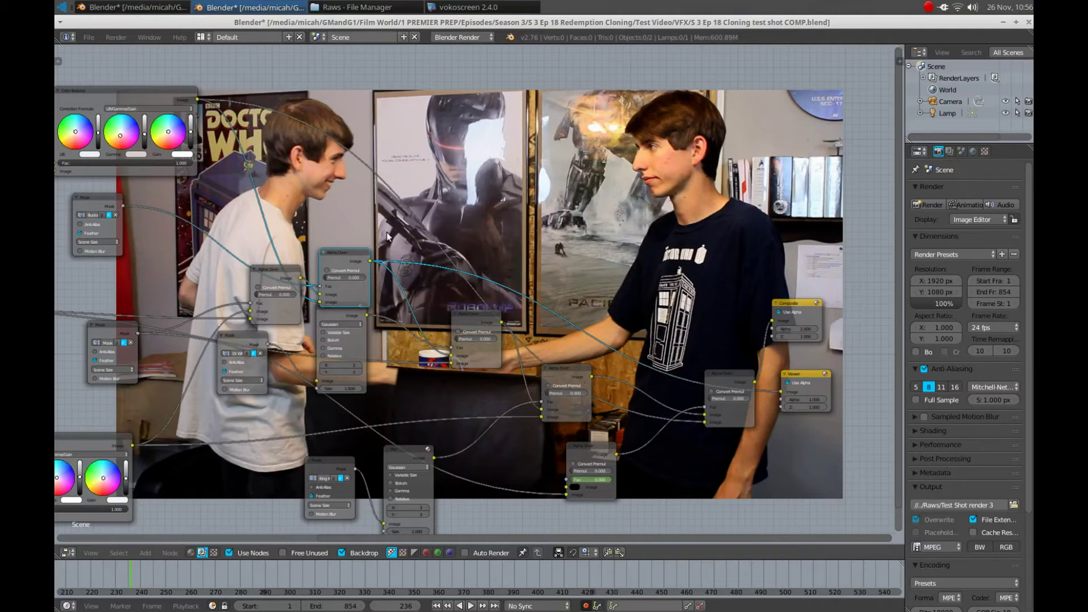
Step: Preview a mask matte, the upper Alpha Over, the Dr W mask, then the Alpha Over composite
{"action": "left_click", "coordinate": [94, 196], "text": "ctrl+shift"}
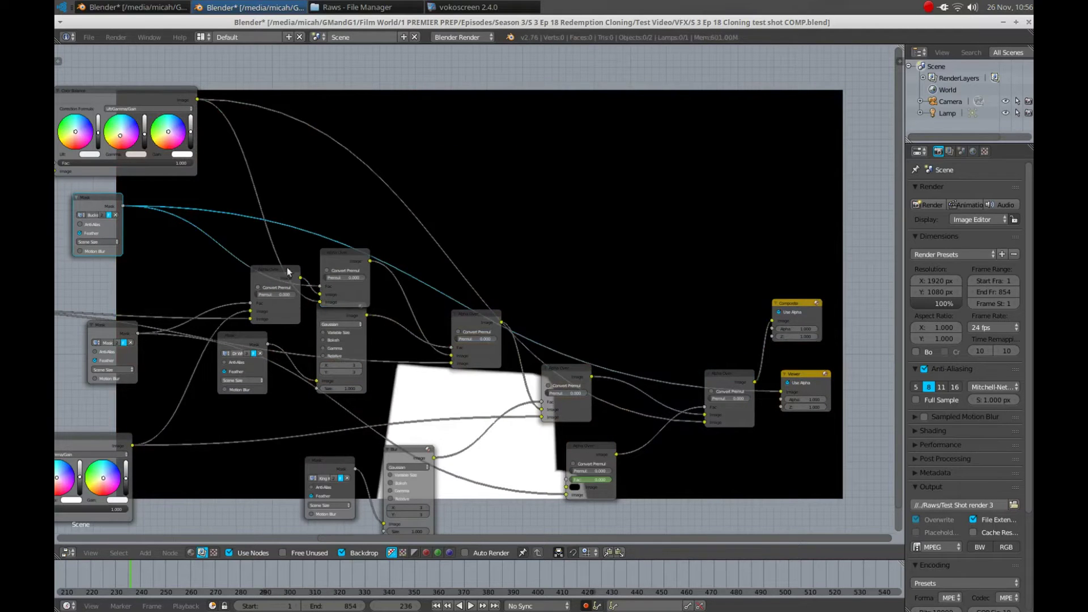
{"action": "left_click", "coordinate": [342, 253], "text": "ctrl+shift"}
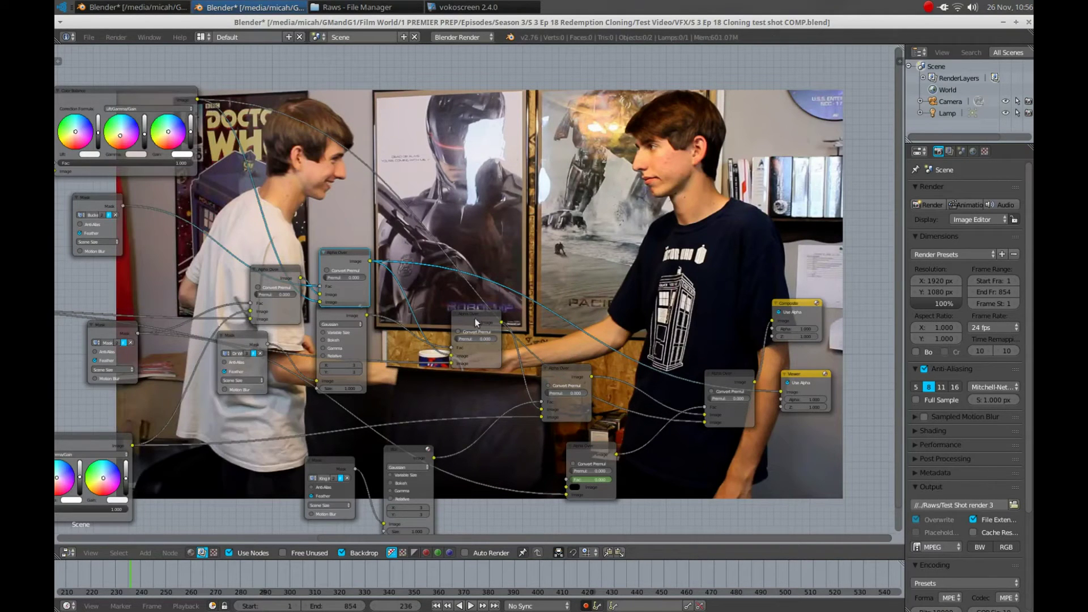
{"action": "left_click", "coordinate": [228, 335], "text": "ctrl+shift"}
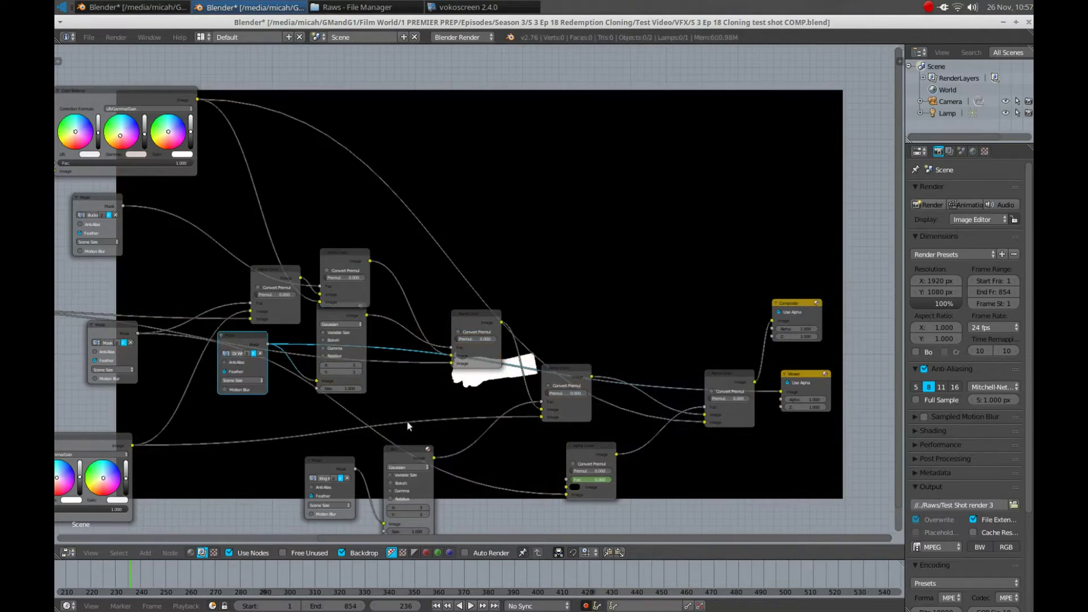
{"action": "middle_click_drag", "start_coordinate": [408, 425], "coordinate": [446, 371]}
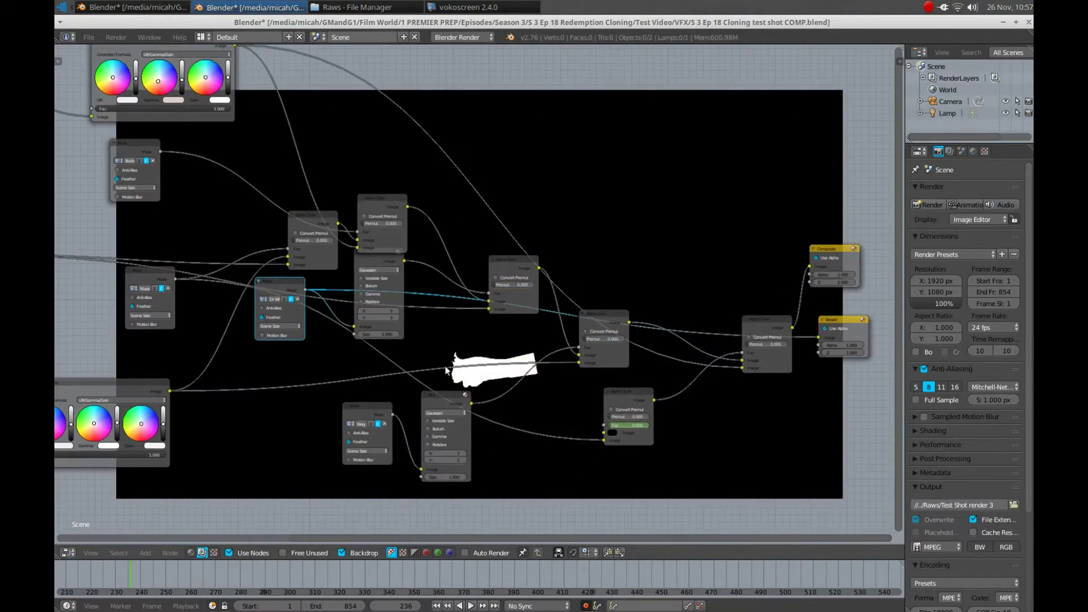
{"action": "left_click", "coordinate": [513, 261], "text": "ctrl+shift"}
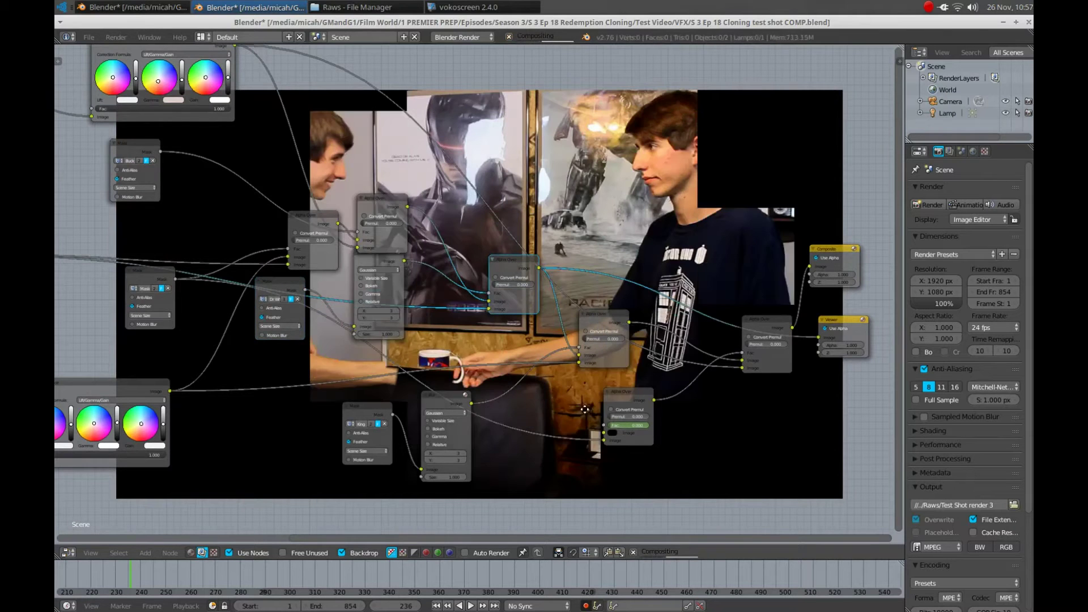
Step: Pan the node graph to view the Color Balance and Movie Clip nodes
{"action": "middle_click_drag", "start_coordinate": [515, 260], "coordinate": [451, 300]}
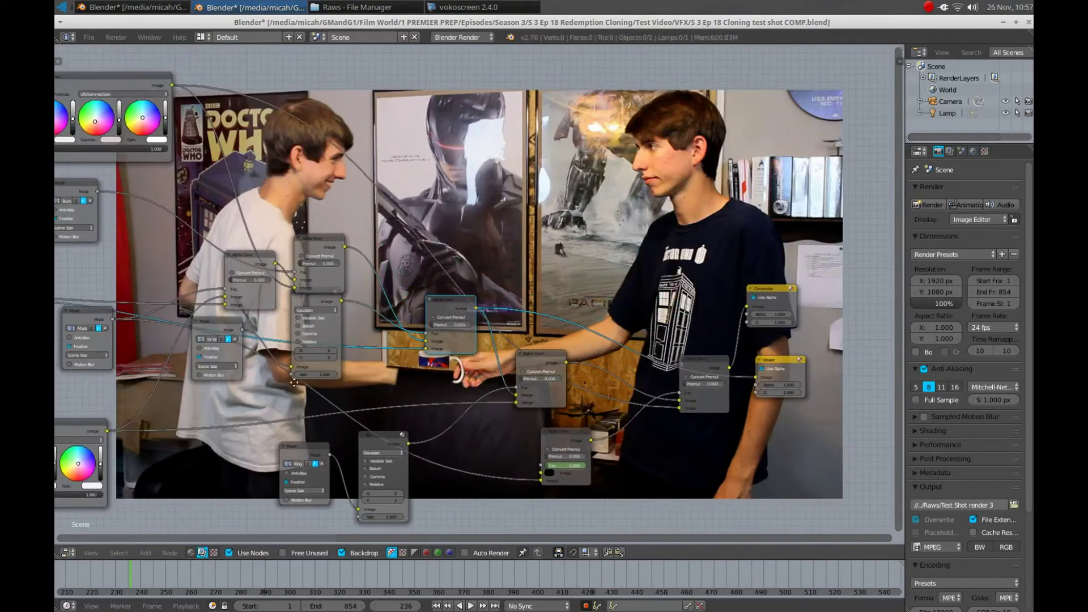
{"action": "middle_click_drag", "start_coordinate": [292, 382], "coordinate": [488, 377]}
{"action": "middle_click_drag", "start_coordinate": [111, 286], "coordinate": [270, 280]}
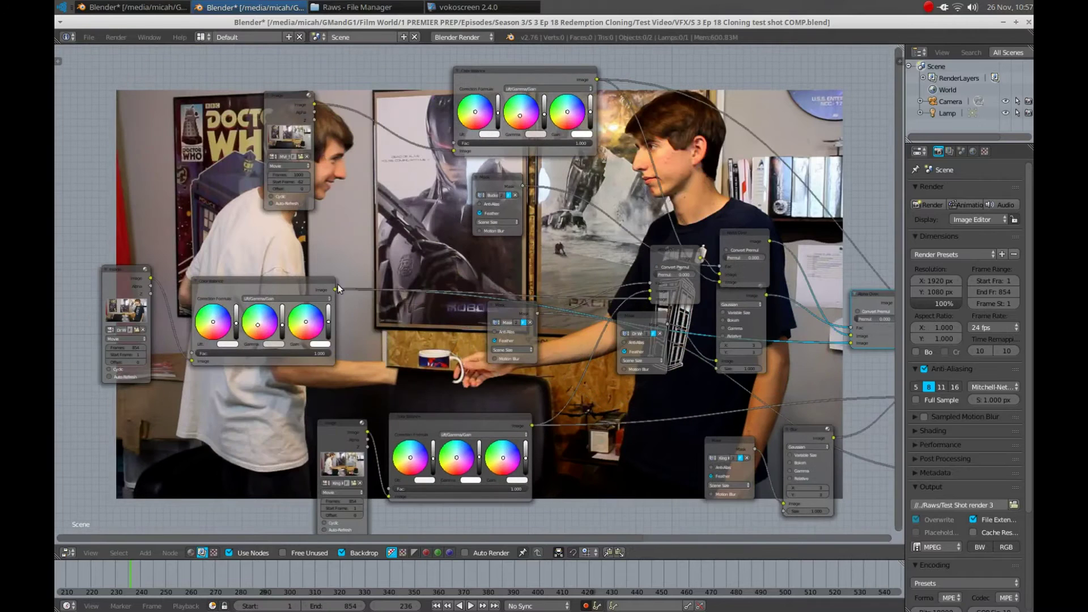
{"action": "middle_click_drag", "start_coordinate": [417, 319], "coordinate": [239, 333]}
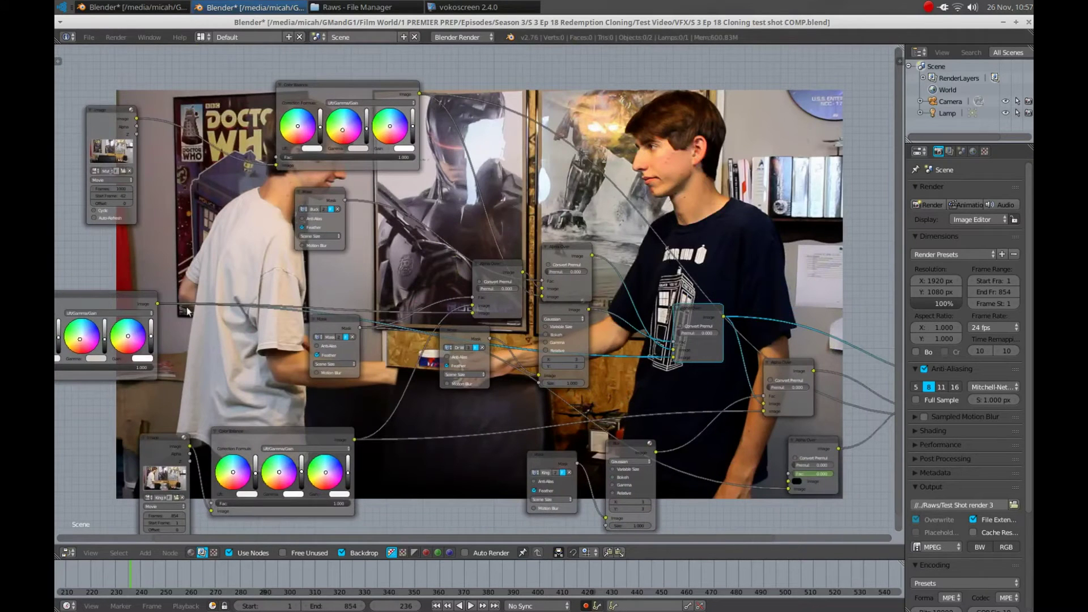
Step: Connect the Color Balance Image output to an Alpha Over node's input
{"action": "left_click_drag", "start_coordinate": [158, 303], "coordinate": [674, 358]}
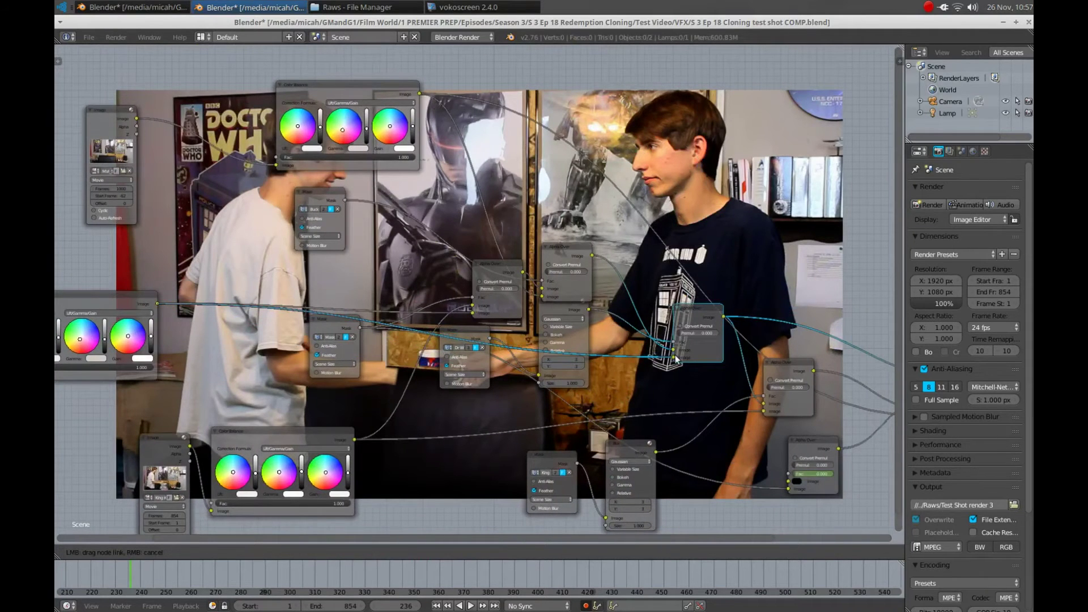
{"action": "middle_click_drag", "start_coordinate": [675, 358], "coordinate": [535, 273]}
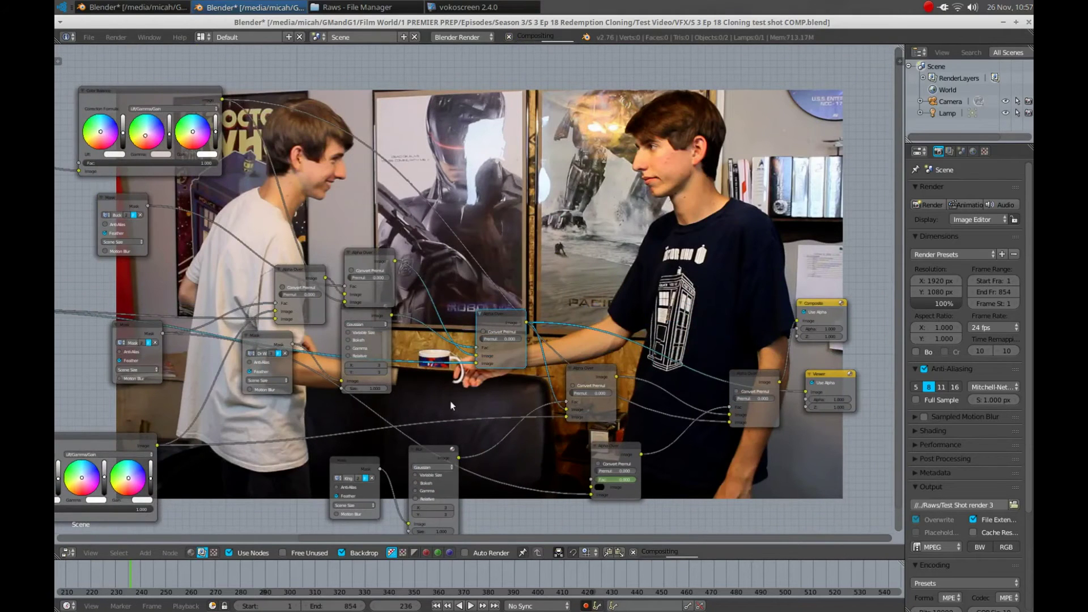
{"action": "middle_click_drag", "start_coordinate": [417, 306], "coordinate": [358, 237]}
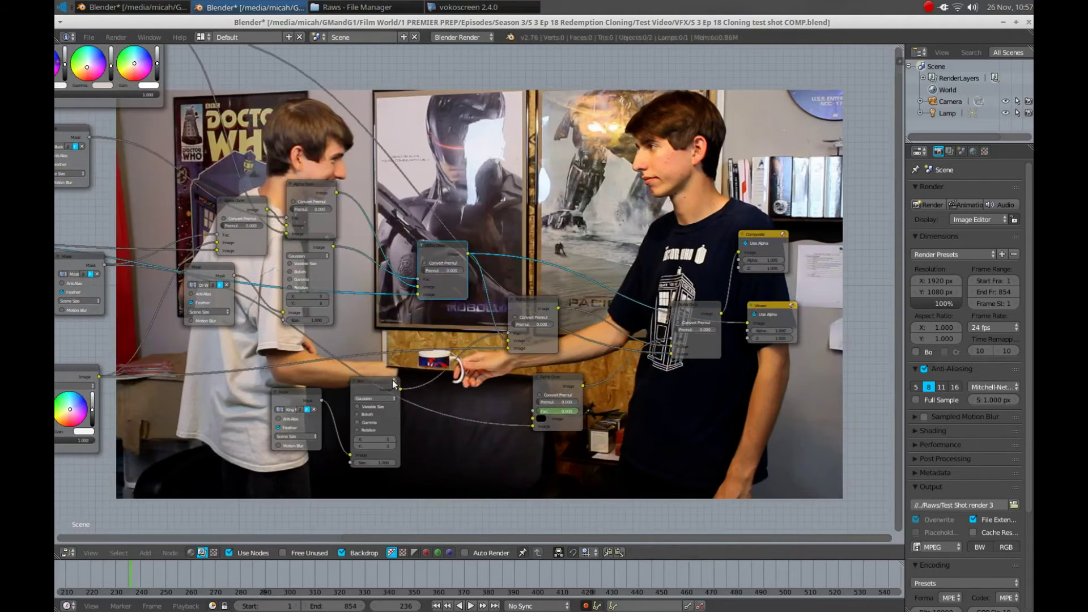
Step: Preview the cup mask, then each Alpha Over node's merged output in the backdrop
{"action": "left_click", "coordinate": [290, 396], "text": "ctrl+shift"}
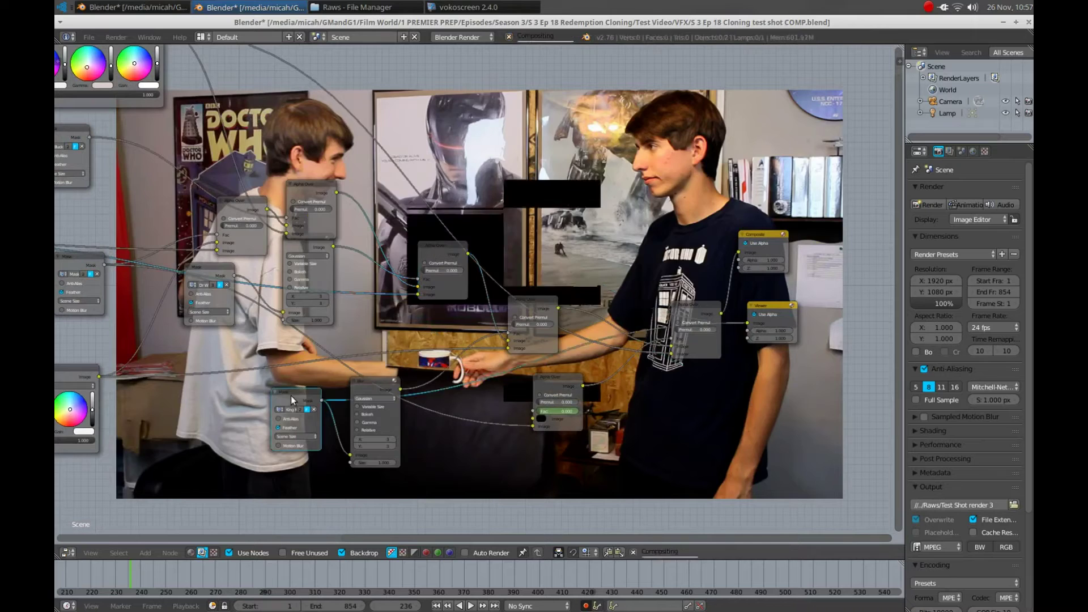
{"action": "middle_click_drag", "start_coordinate": [439, 412], "coordinate": [435, 448]}
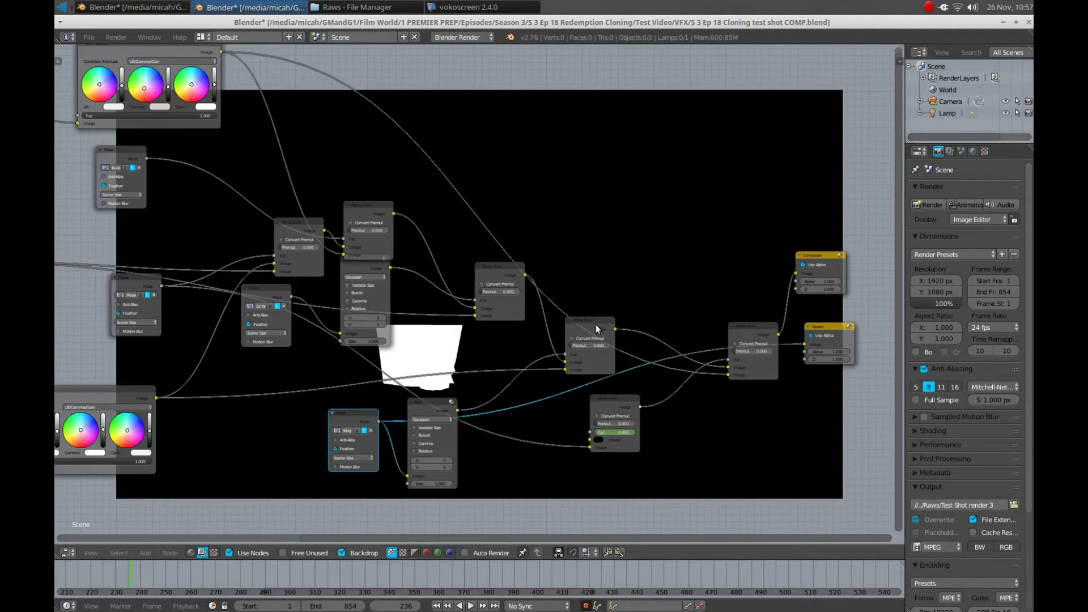
{"action": "left_click", "coordinate": [583, 321], "text": "ctrl+shift"}
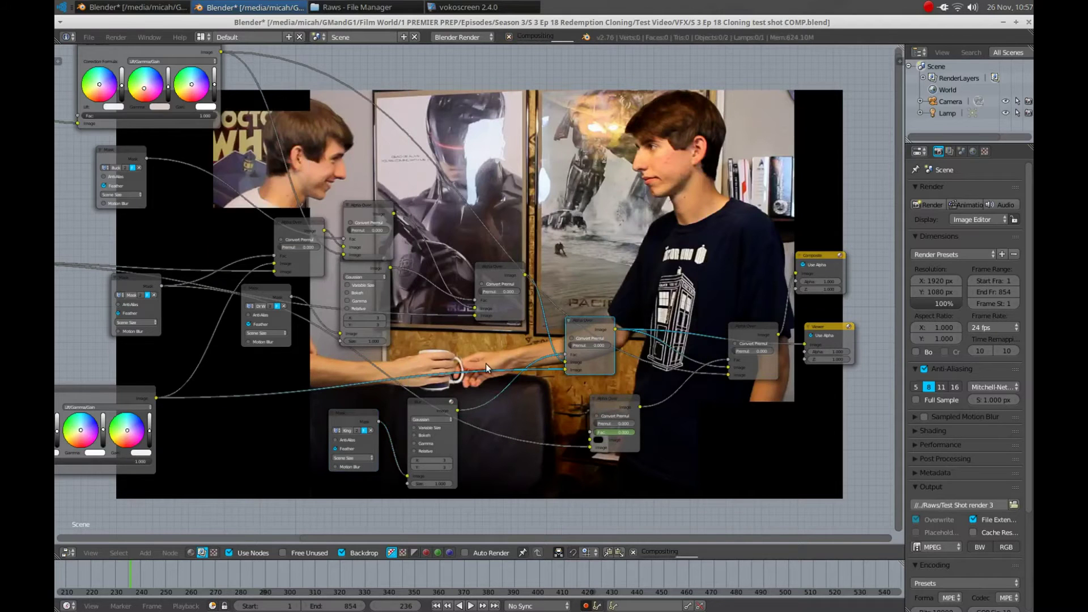
{"action": "scroll", "coordinate": [383, 362], "scroll_direction": "down", "scroll_amount": 5, "text": "ctrl"}
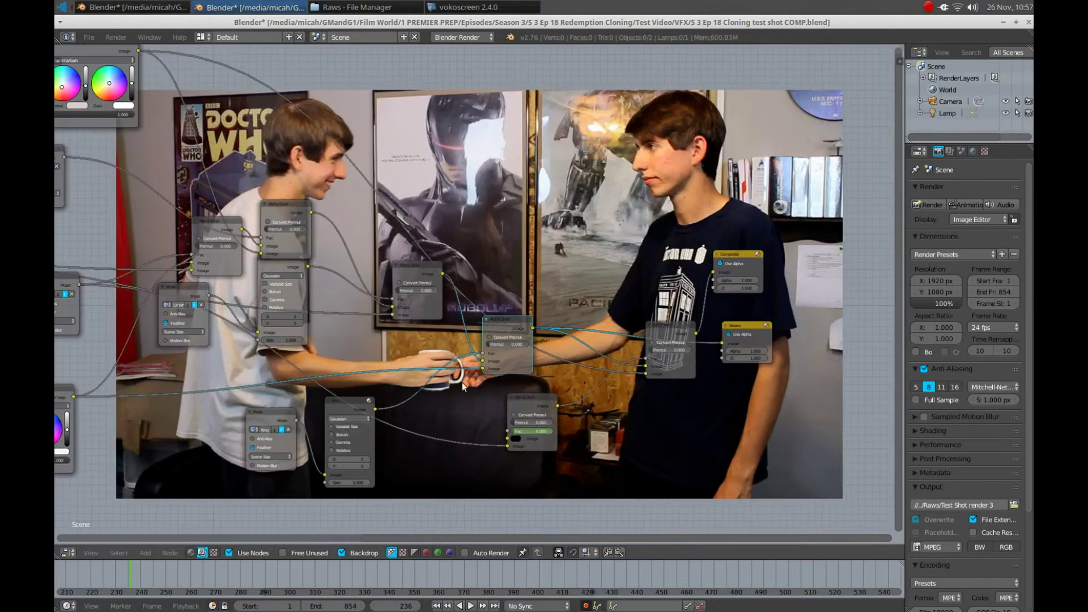
{"action": "left_click", "coordinate": [539, 397], "text": "ctrl+shift"}
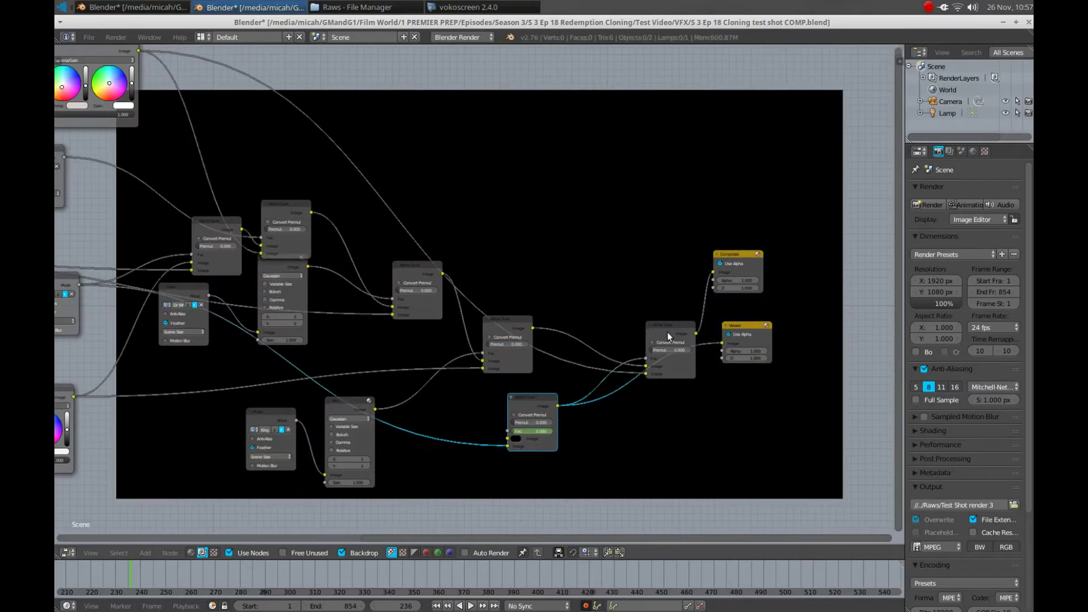
{"action": "left_click", "coordinate": [665, 325], "text": "ctrl+shift"}
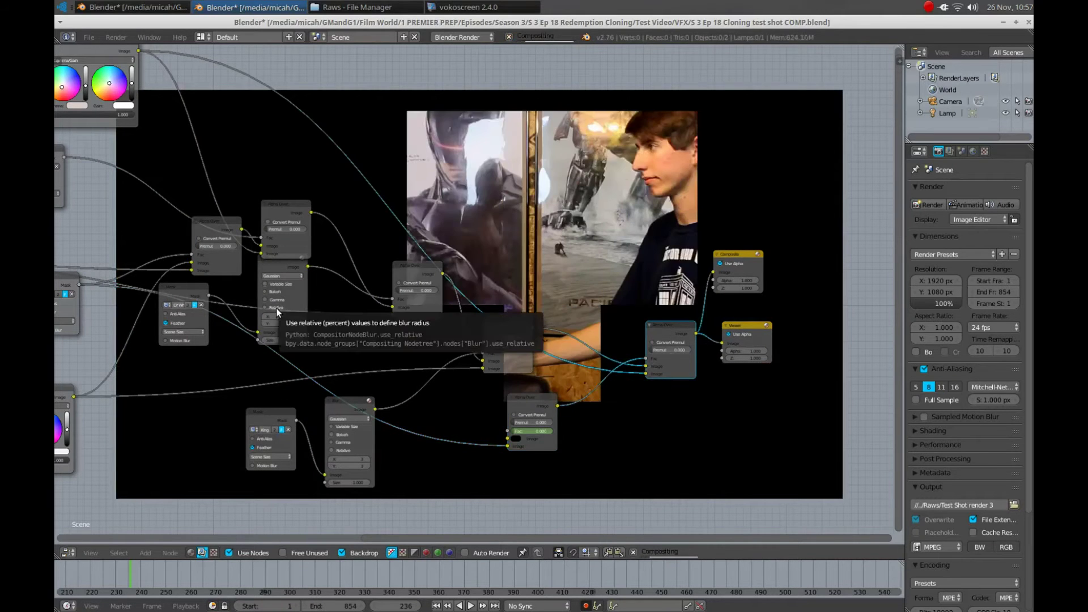
{"action": "scroll", "coordinate": [245, 311], "scroll_direction": "down", "scroll_amount": 1}
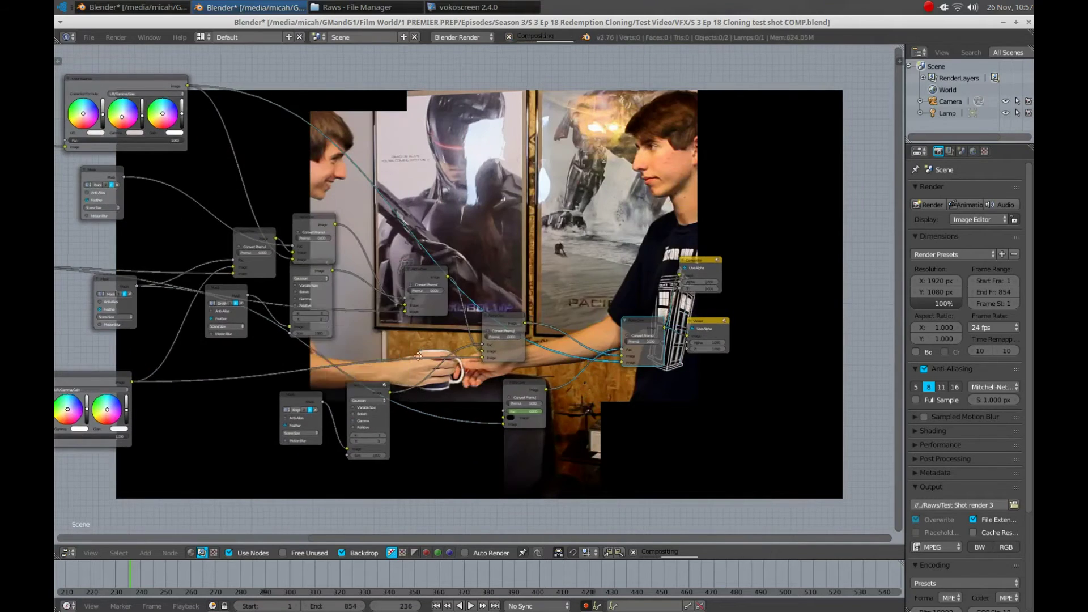
{"action": "middle_click_drag", "start_coordinate": [329, 360], "coordinate": [444, 340]}
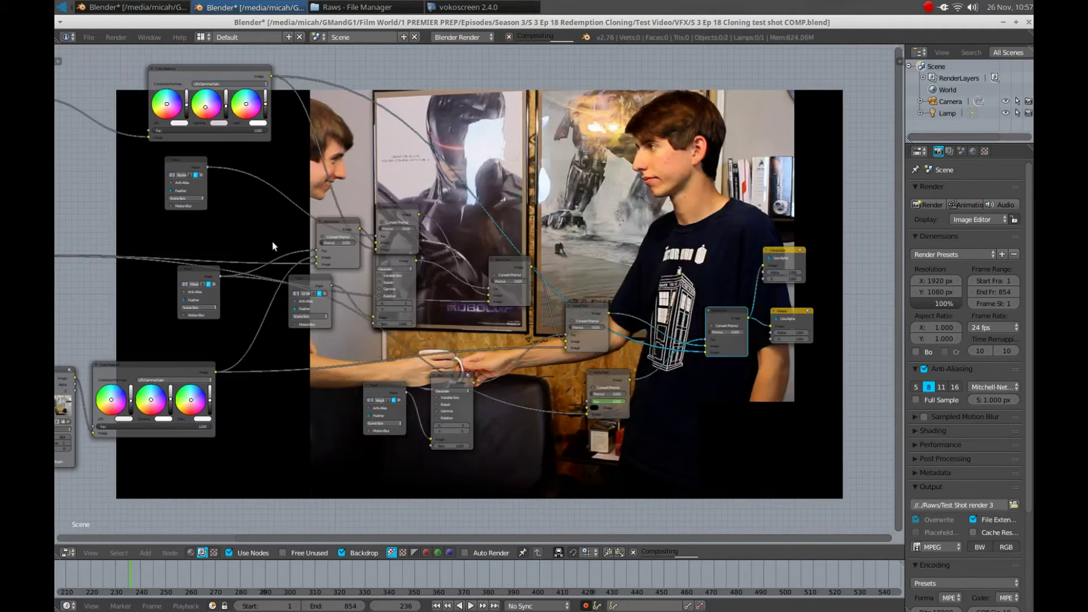
{"action": "middle_click_drag", "start_coordinate": [265, 249], "coordinate": [396, 273]}
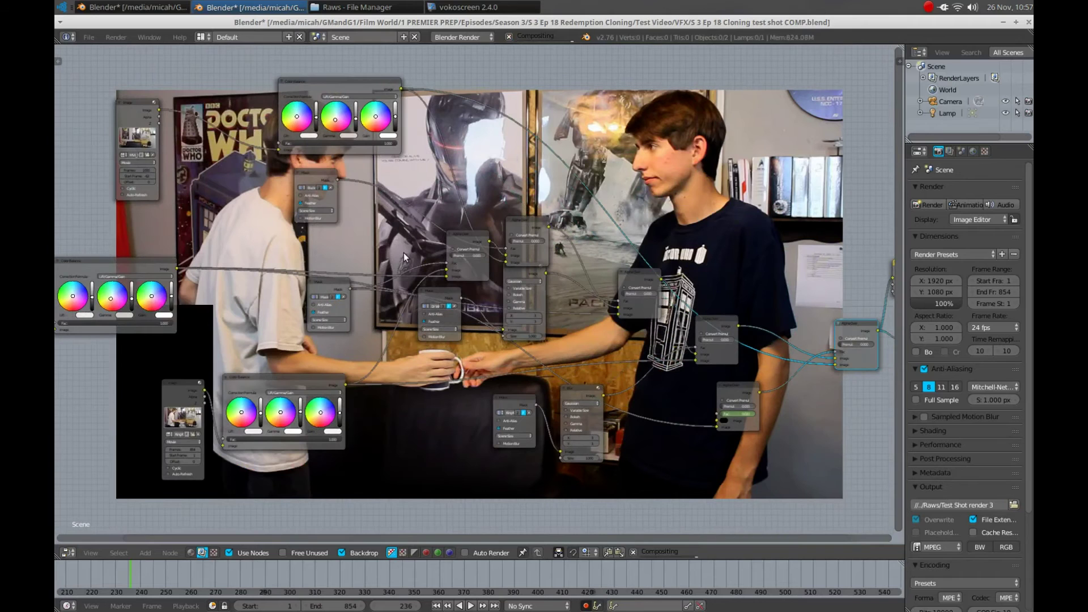
{"action": "left_click", "coordinate": [67, 552]}
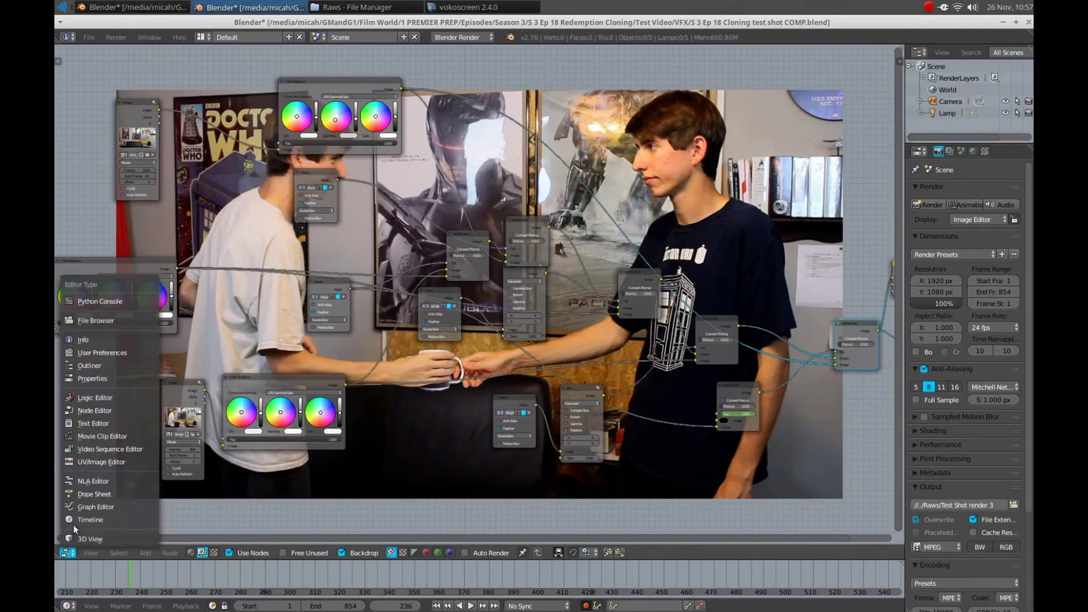
Step: Turn the area into a UV/Image Editor in Mask mode showing the Viewer Node
{"action": "left_click", "coordinate": [91, 462]}
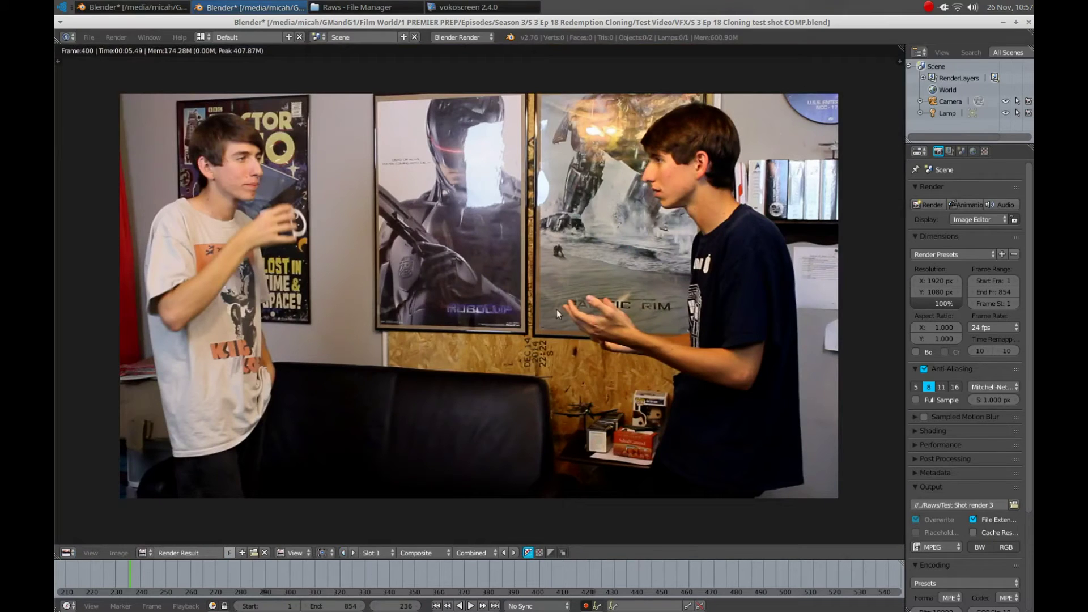
{"action": "left_click", "coordinate": [294, 552]}
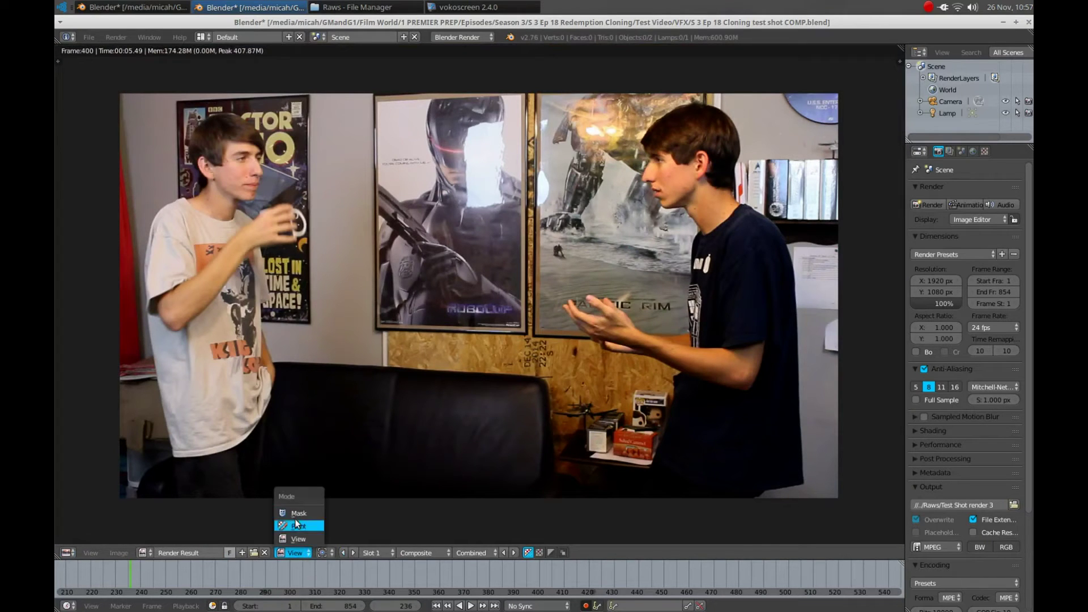
{"action": "left_click", "coordinate": [299, 512]}
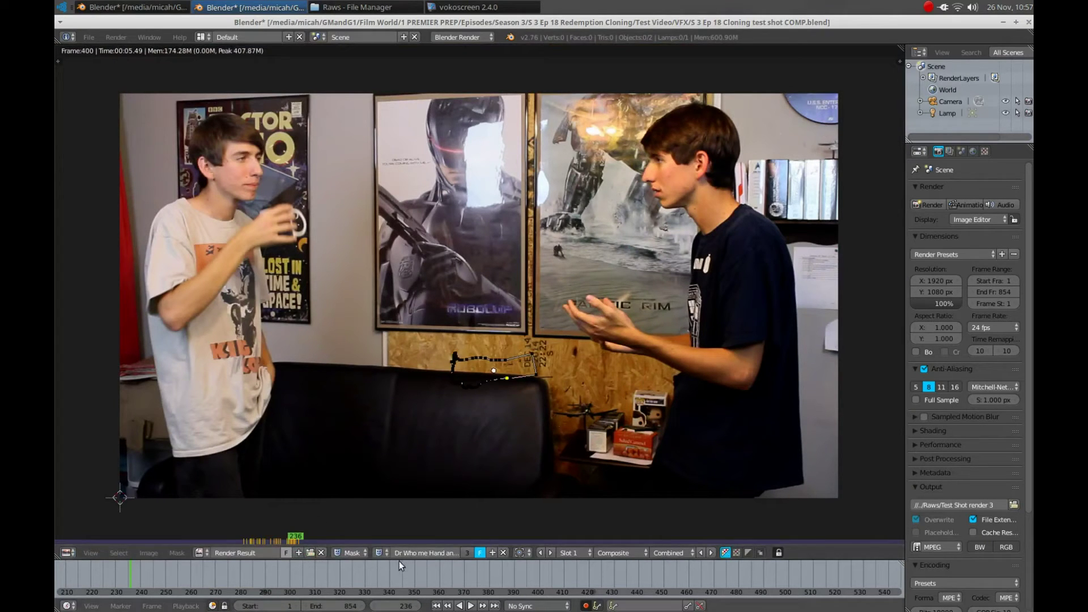
{"action": "left_click", "coordinate": [207, 553]}
{"action": "left_click", "coordinate": [224, 479]}
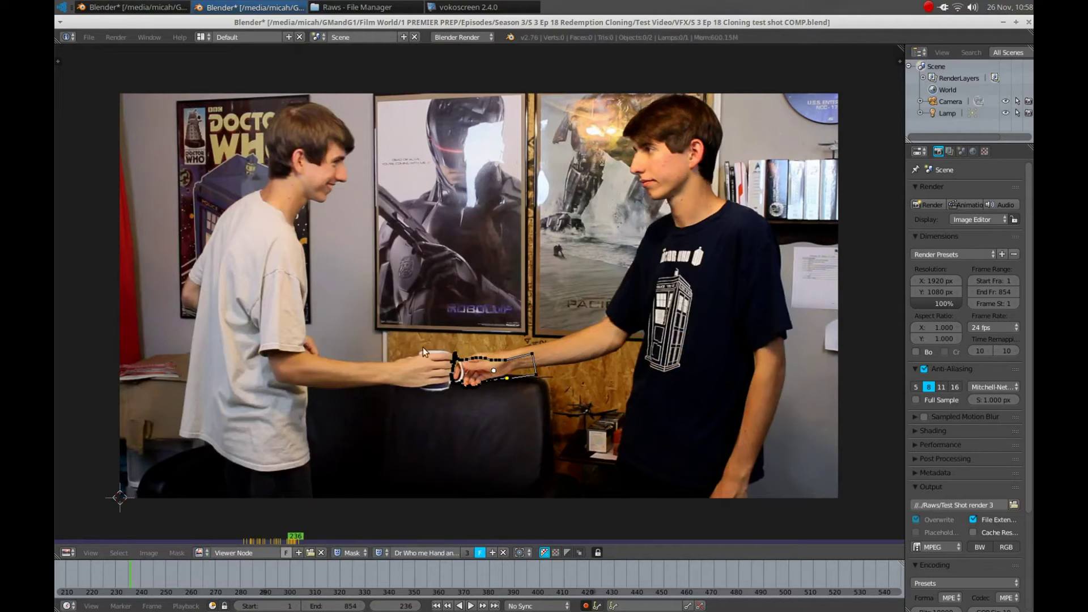
Step: Settle on frame 241 and zoom in on the hand and mug mask outline
{"action": "key", "text": "Right"}
{"action": "key", "text": "Right"}
{"action": "key", "text": "Right"}
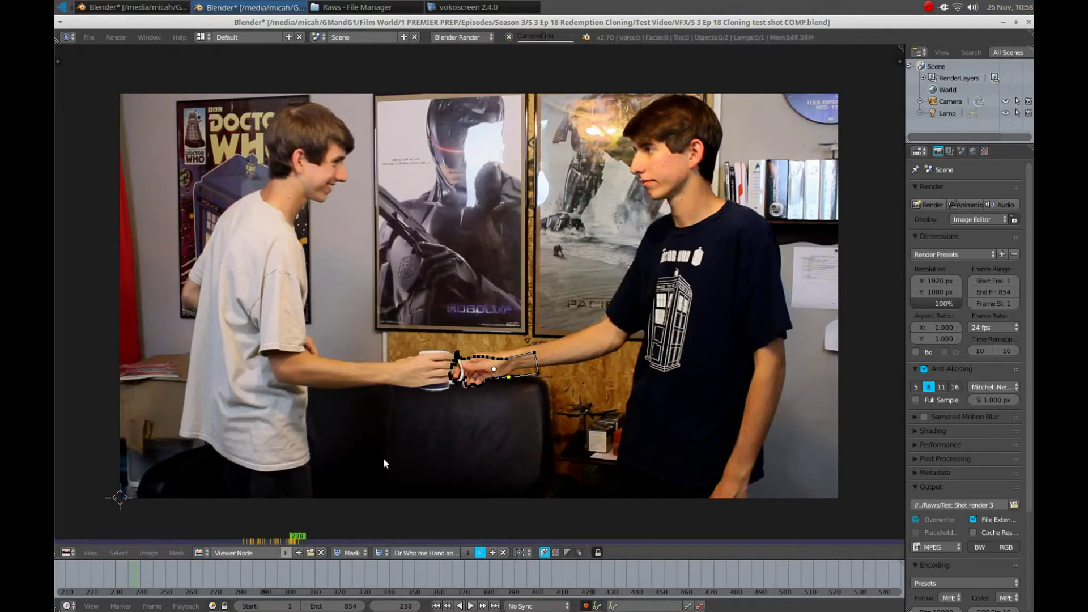
{"action": "key", "text": "Right"}
{"action": "key", "text": "Right"}
{"action": "key", "text": "Right"}
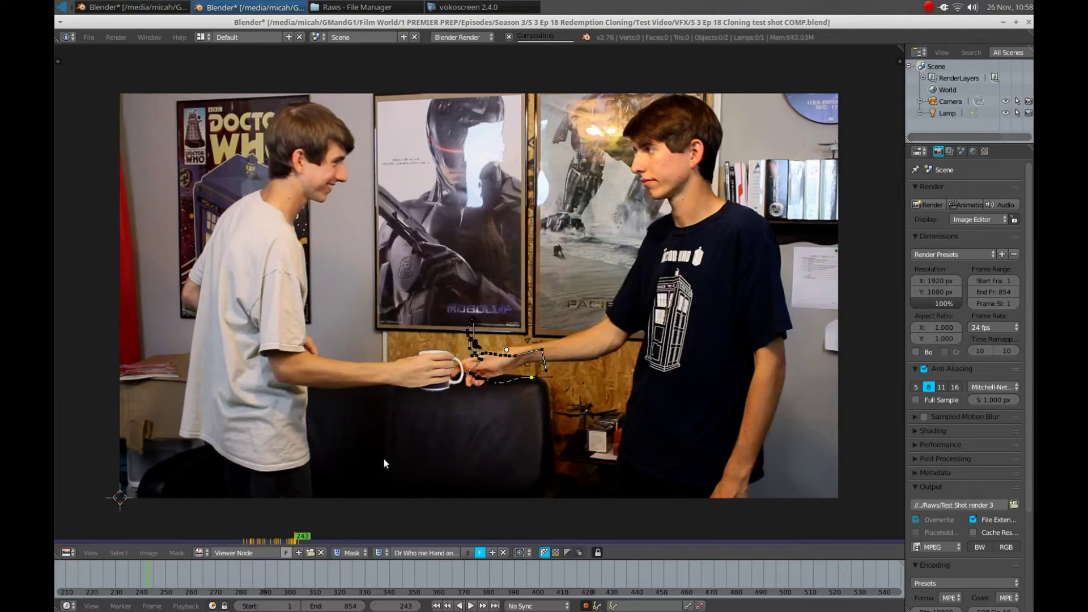
{"action": "scroll", "coordinate": [482, 361], "scroll_direction": "up", "scroll_amount": 4}
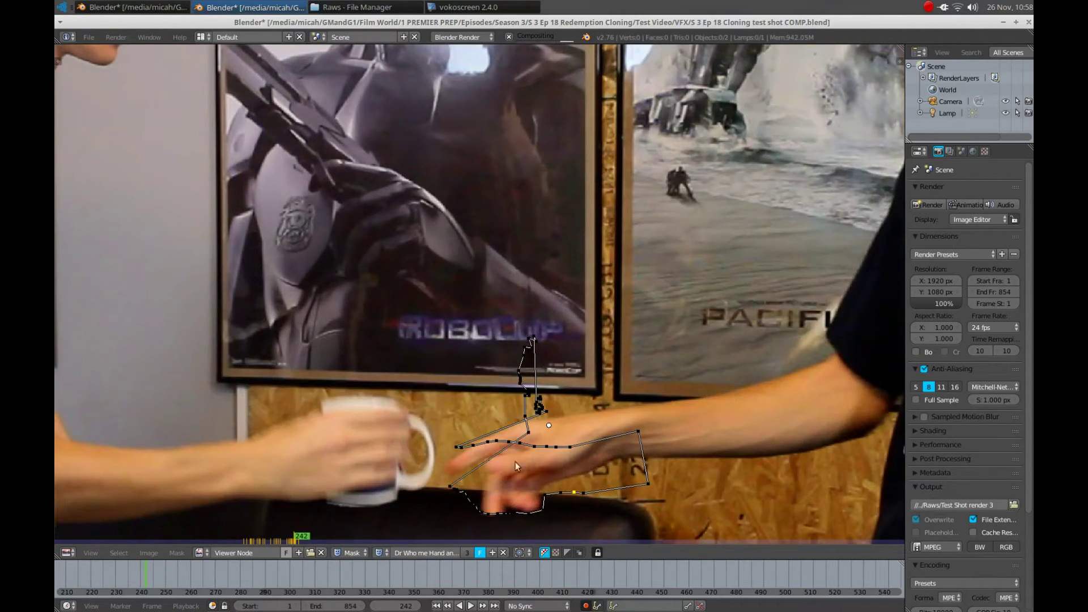
{"action": "middle_click_drag", "start_coordinate": [448, 446], "coordinate": [504, 359]}
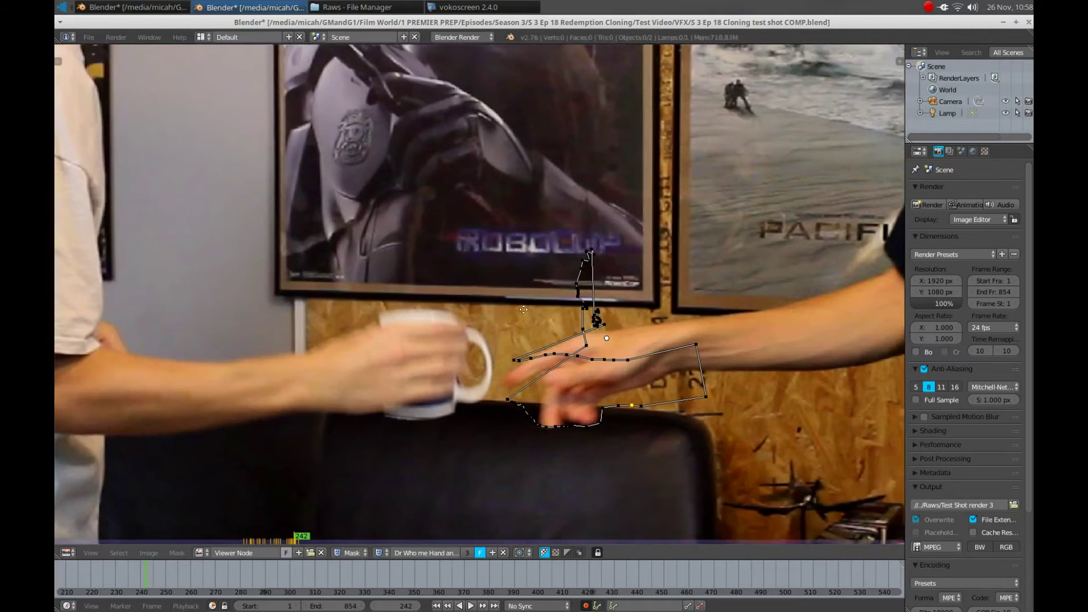
{"action": "middle_click_drag", "start_coordinate": [568, 390], "coordinate": [585, 335]}
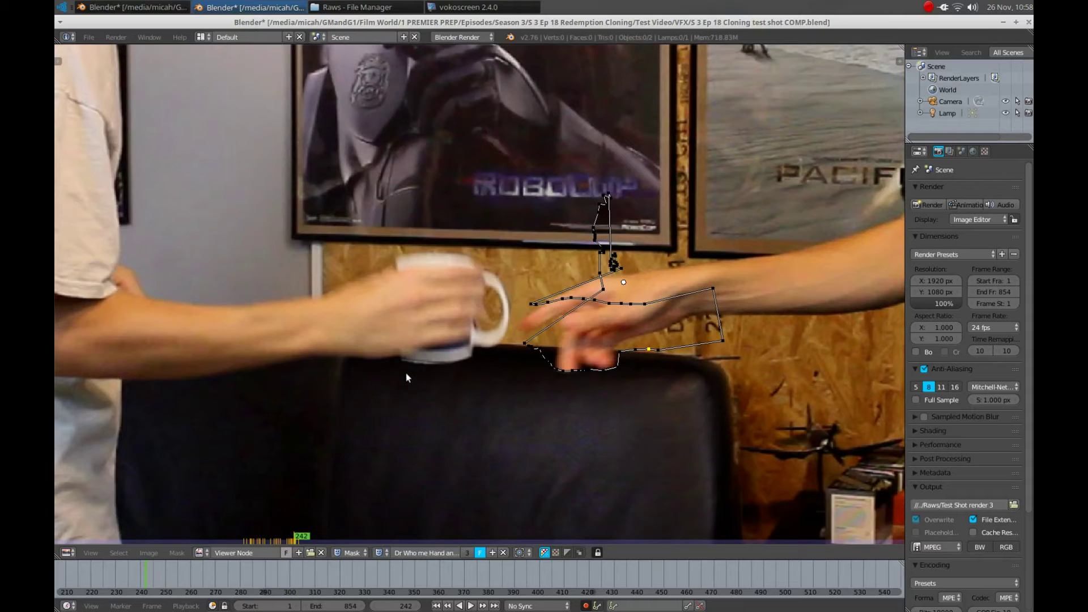
{"action": "key", "text": "Left"}
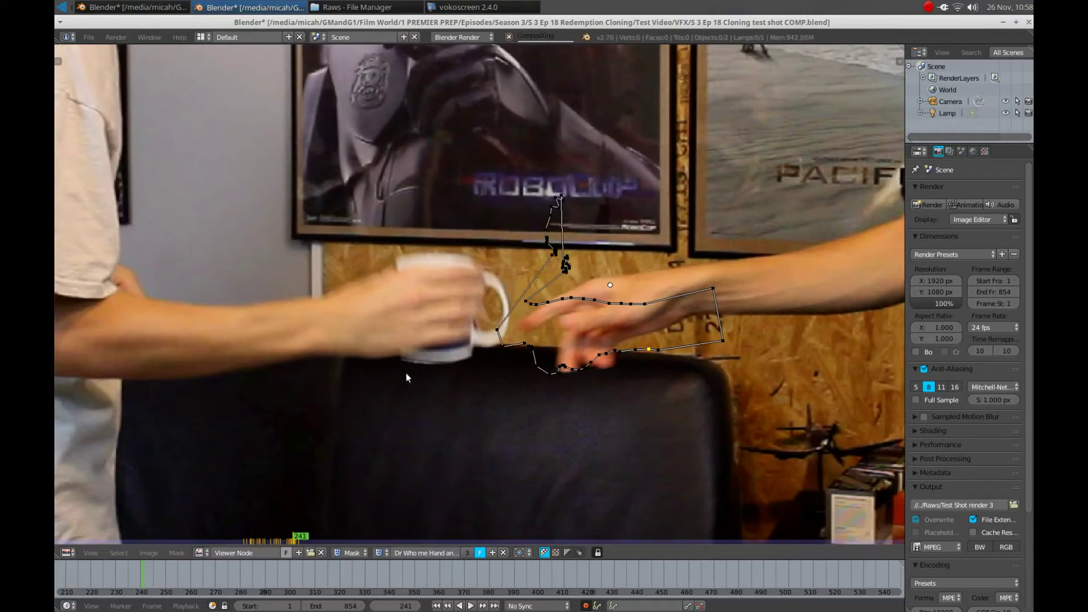
{"action": "key", "text": "Left"}
{"action": "key", "text": "Right"}
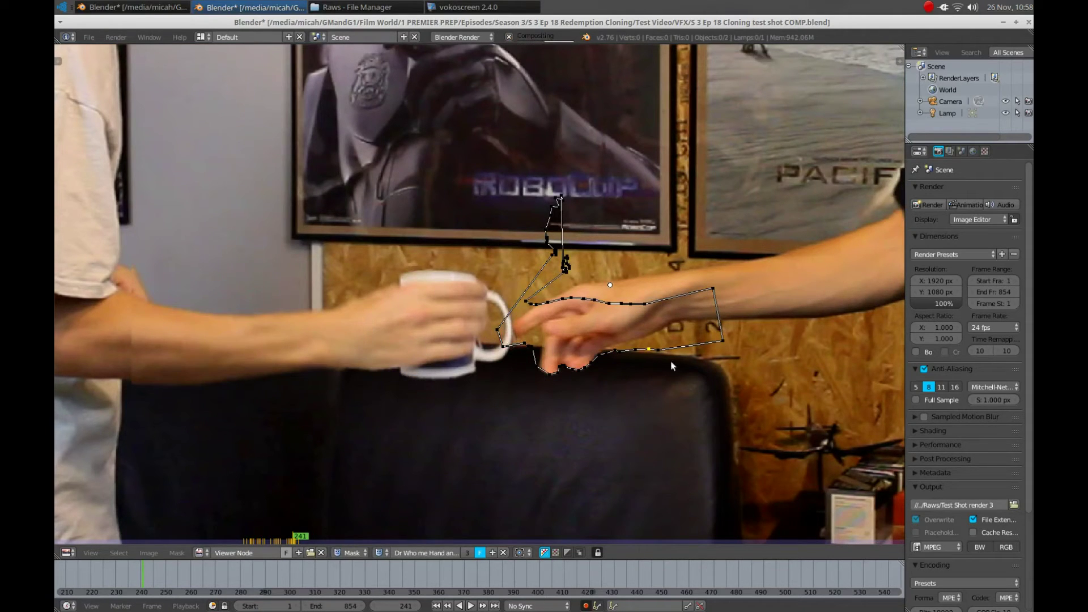
{"action": "scroll", "coordinate": [585, 391], "scroll_direction": "down", "scroll_amount": 2}
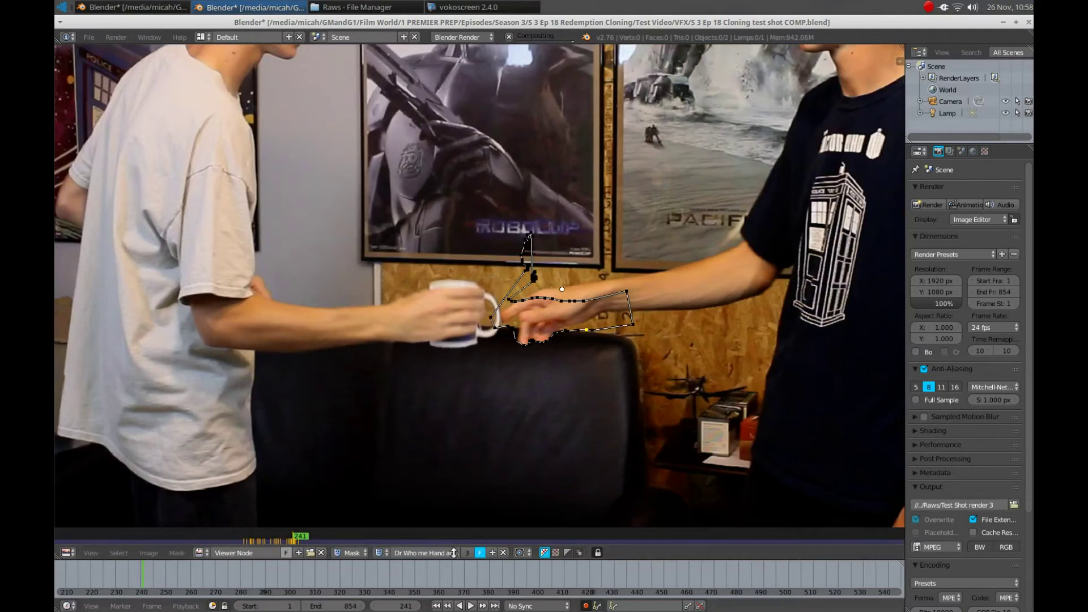
{"action": "left_click", "coordinate": [380, 553]}
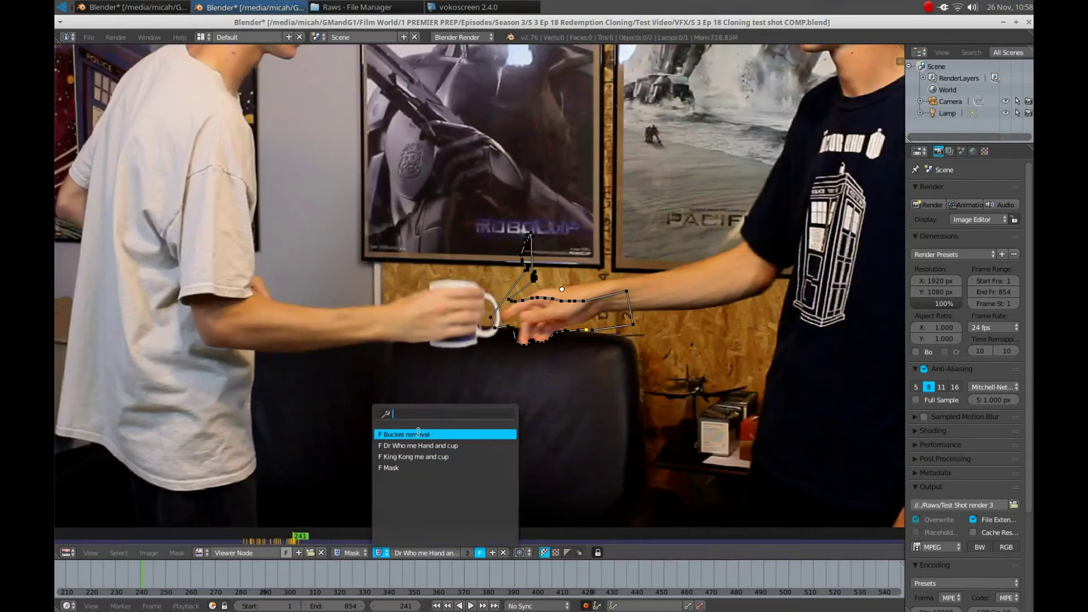
Step: Display the Bucket removal mask, then the King Kong me and cup mask
{"action": "left_click", "coordinate": [419, 434]}
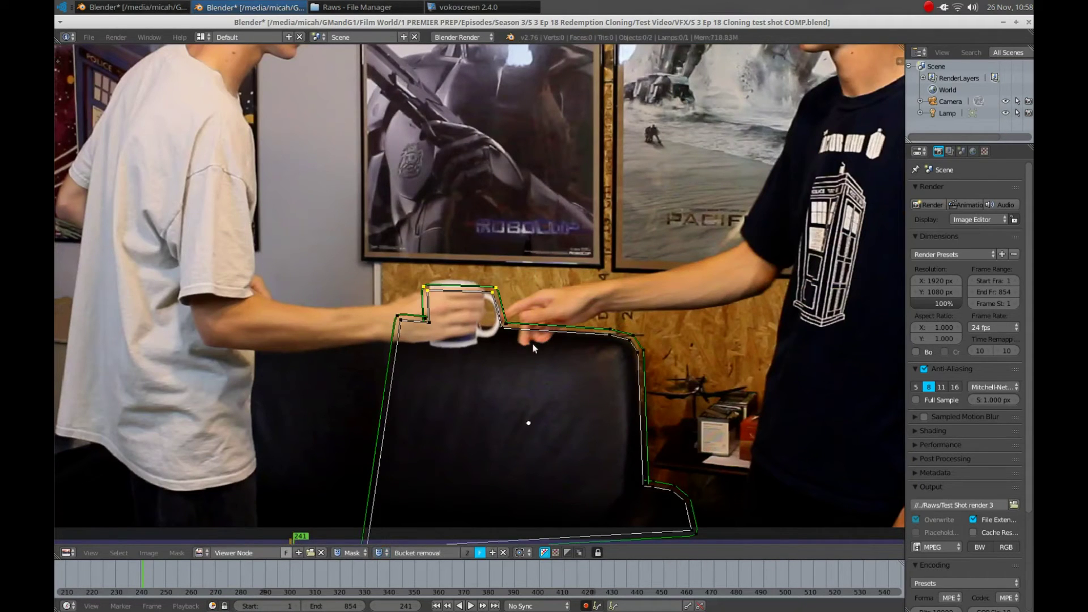
{"action": "left_click", "coordinate": [380, 552]}
{"action": "left_click", "coordinate": [399, 456]}
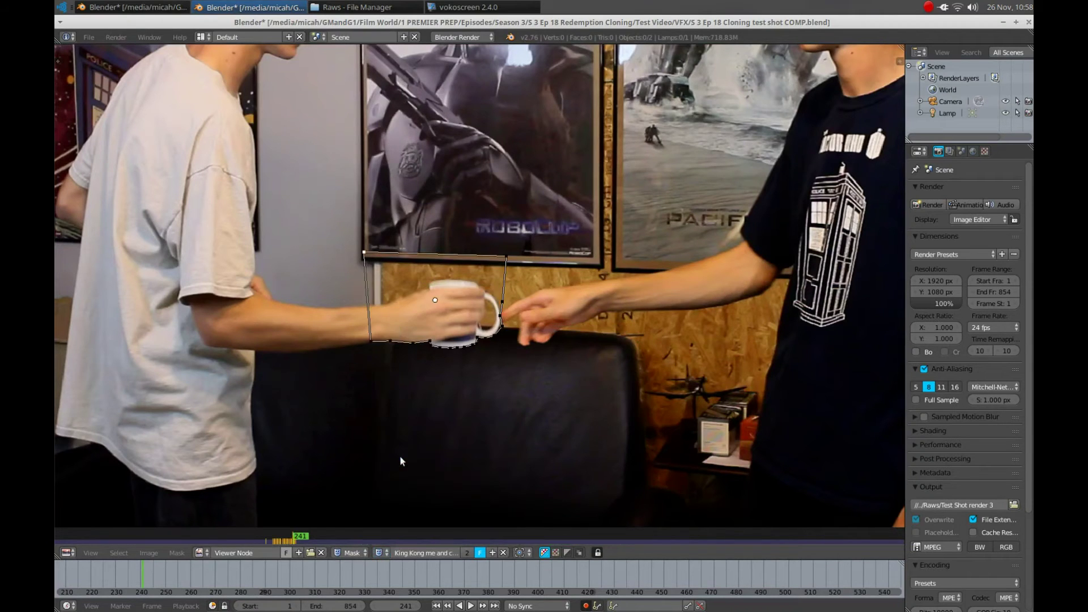
{"action": "middle_click_drag", "start_coordinate": [329, 325], "coordinate": [386, 402]}
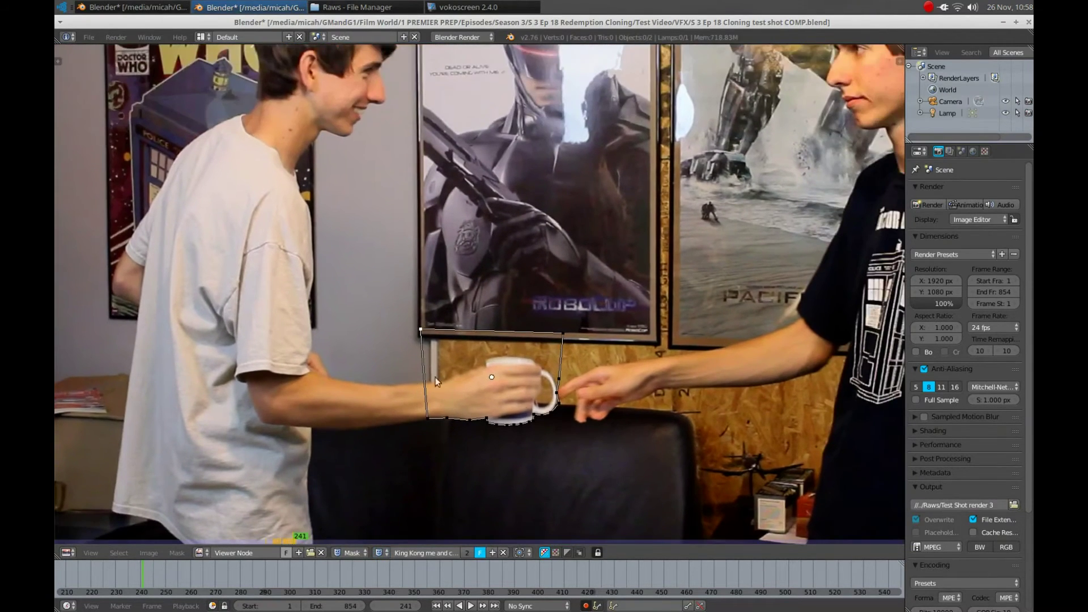
Step: Switch to the mask named 'Mask' and frame the handshake and both posters
{"action": "left_click", "coordinate": [380, 554]}
{"action": "left_click", "coordinate": [396, 468]}
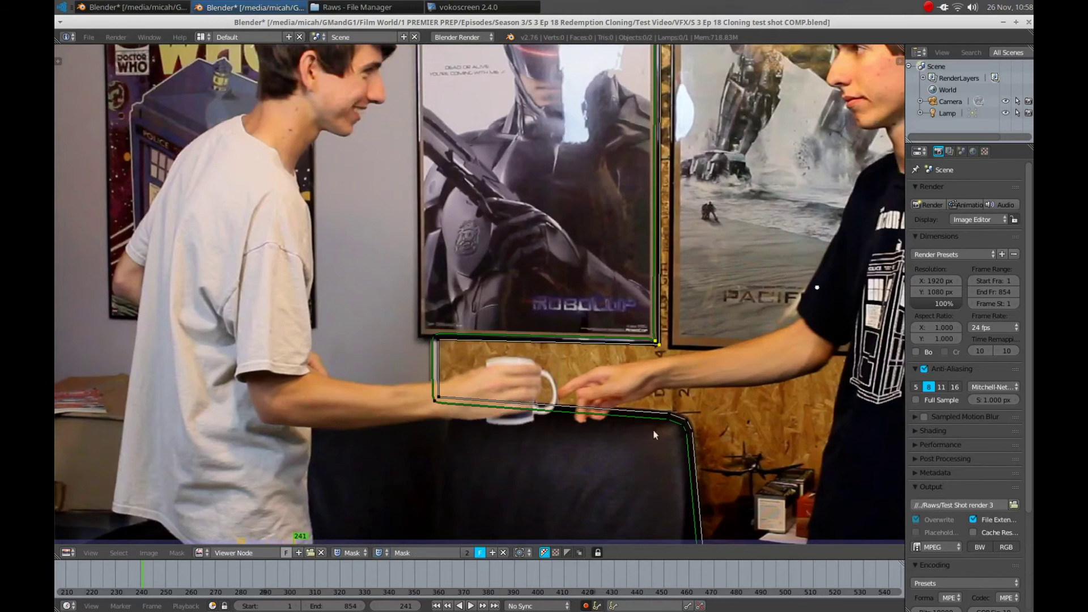
{"action": "scroll", "coordinate": [664, 362], "scroll_direction": "down", "scroll_amount": 4}
{"action": "scroll", "coordinate": [512, 329], "scroll_direction": "up", "scroll_amount": 6}
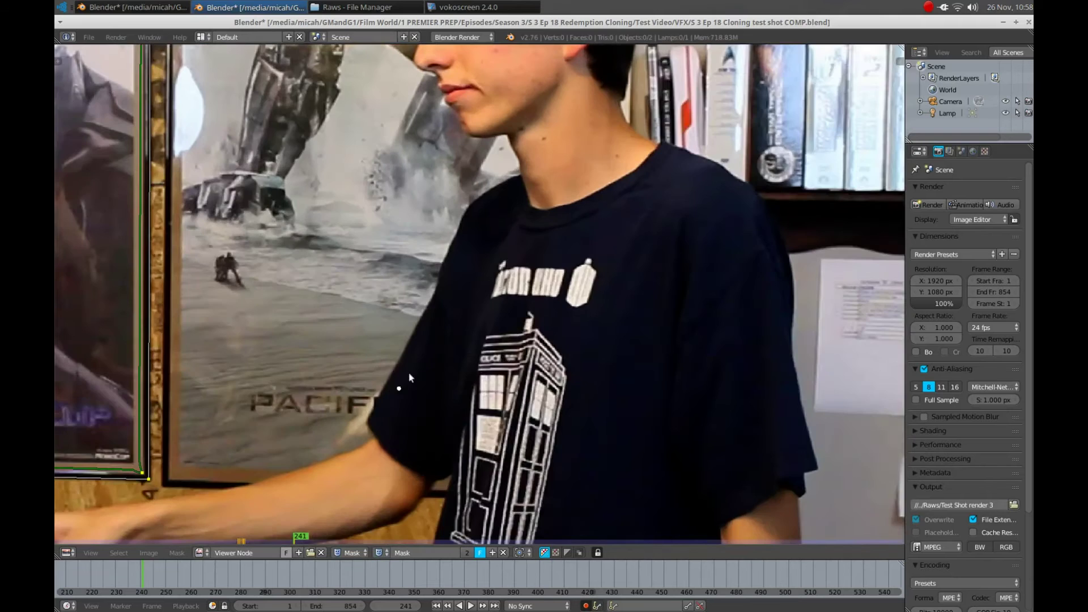
{"action": "scroll", "coordinate": [511, 329], "scroll_direction": "down", "scroll_amount": 3}
{"action": "middle_click_drag", "start_coordinate": [467, 259], "coordinate": [567, 197]}
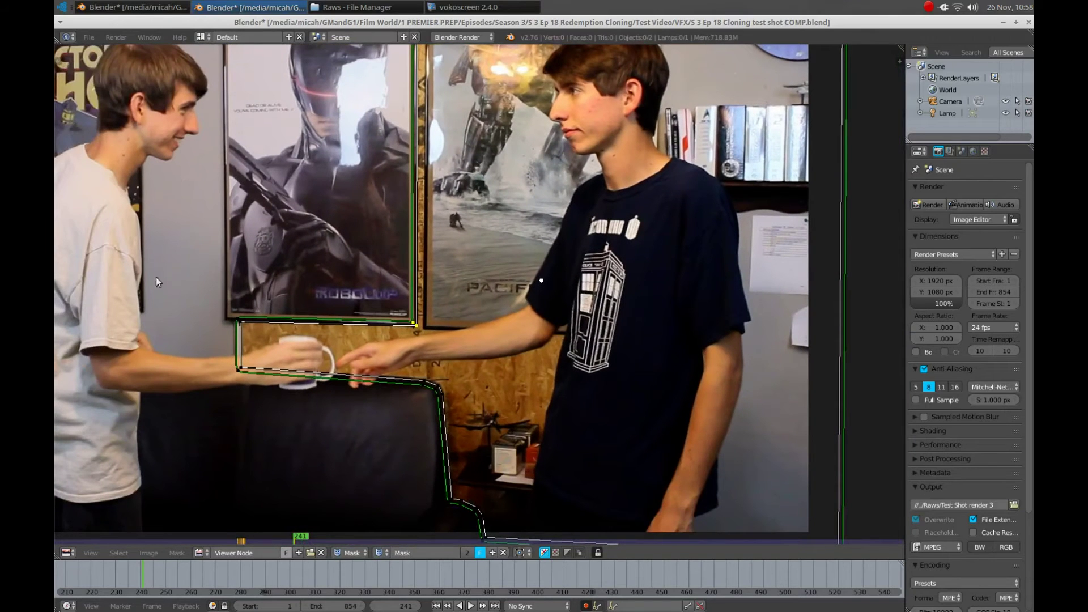
{"action": "scroll", "coordinate": [153, 261], "scroll_direction": "up", "scroll_amount": 2}
{"action": "scroll", "coordinate": [150, 240], "scroll_direction": "down", "scroll_amount": 4}
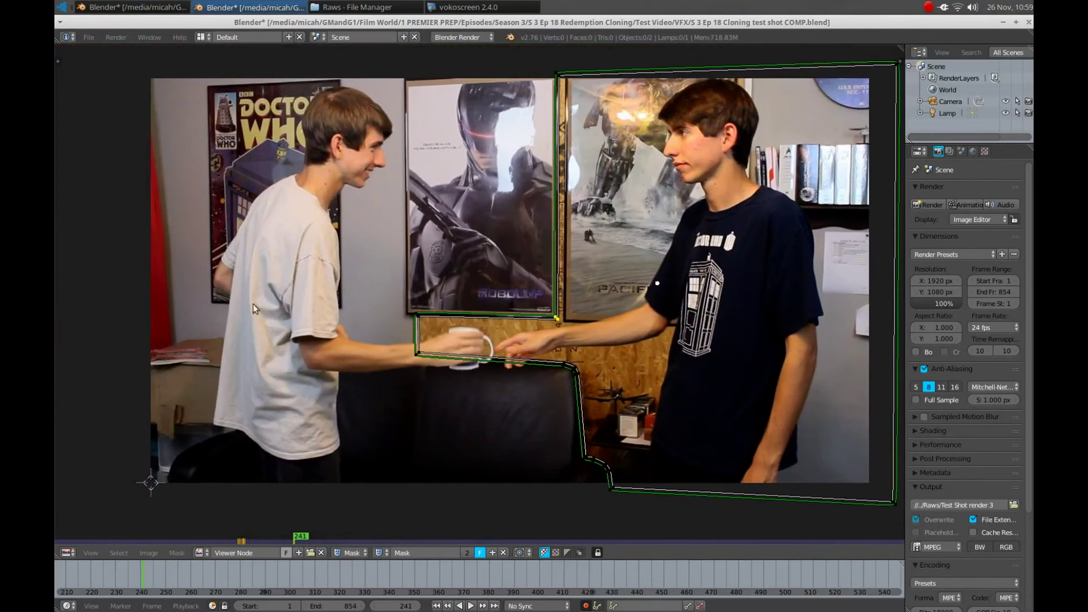
{"action": "left_click", "coordinate": [67, 553]}
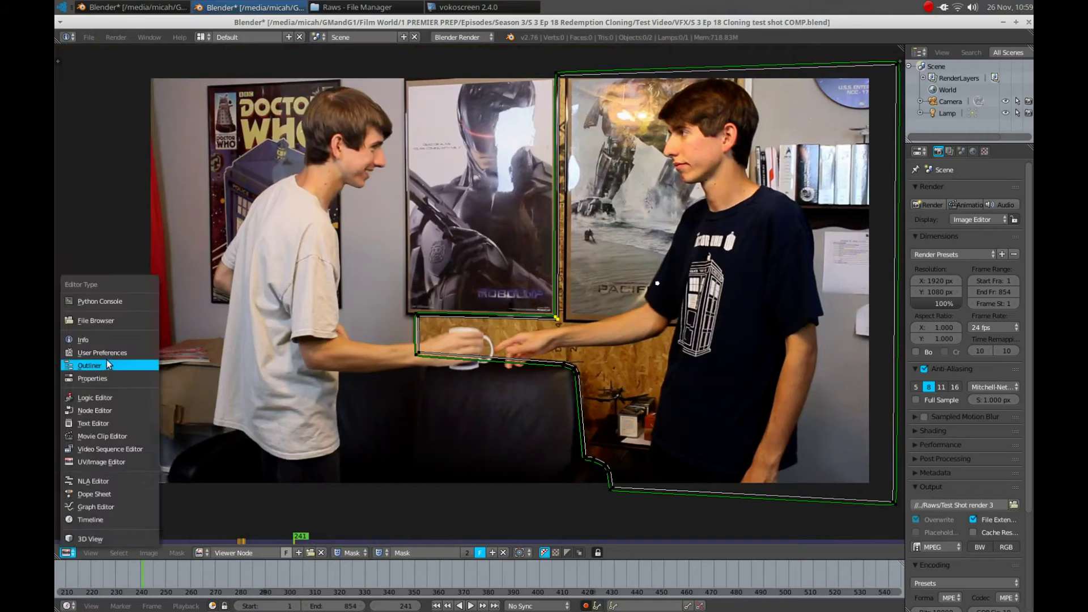
Step: Return the area to the Compositing node editor and reposition the node tree
{"action": "left_click", "coordinate": [96, 411]}
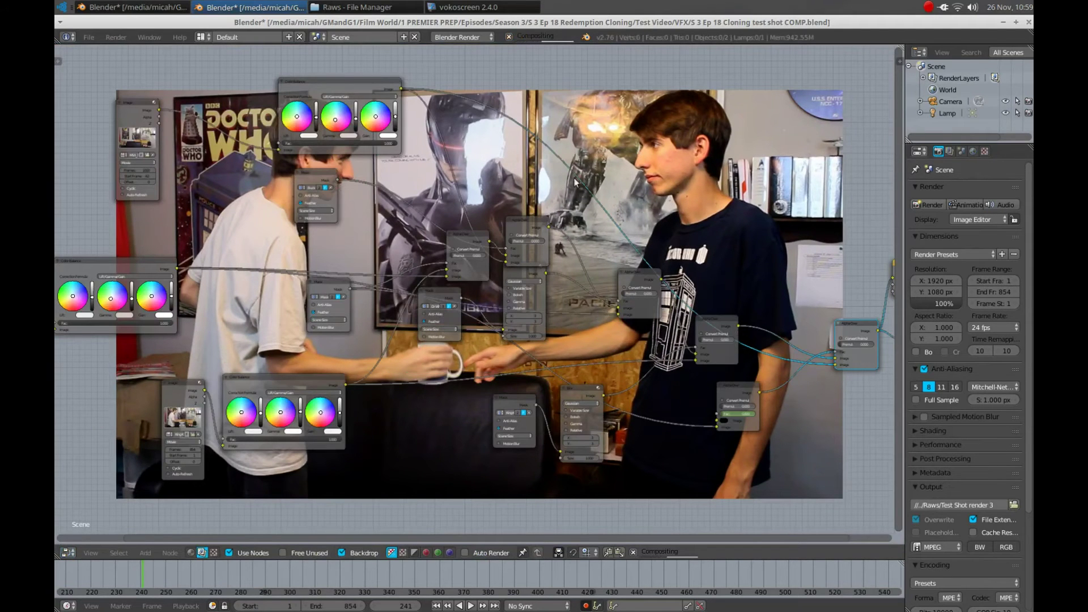
{"action": "middle_click_drag", "start_coordinate": [338, 351], "coordinate": [437, 329]}
{"action": "scroll", "coordinate": [471, 310], "scroll_direction": "down", "scroll_amount": 1}
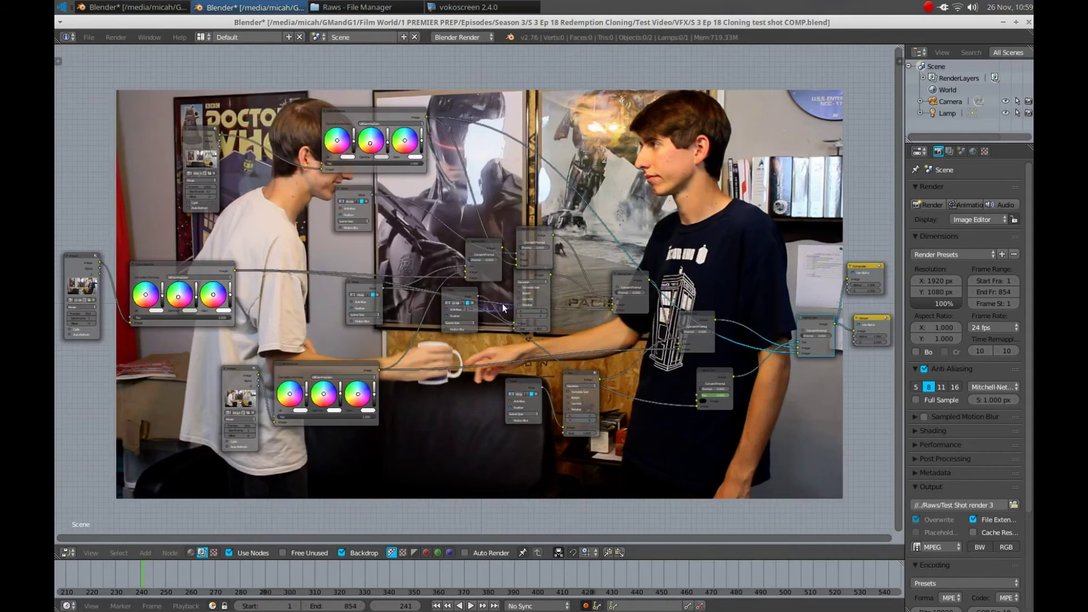
{"action": "scroll", "coordinate": [503, 308], "scroll_direction": "up", "scroll_amount": 3}
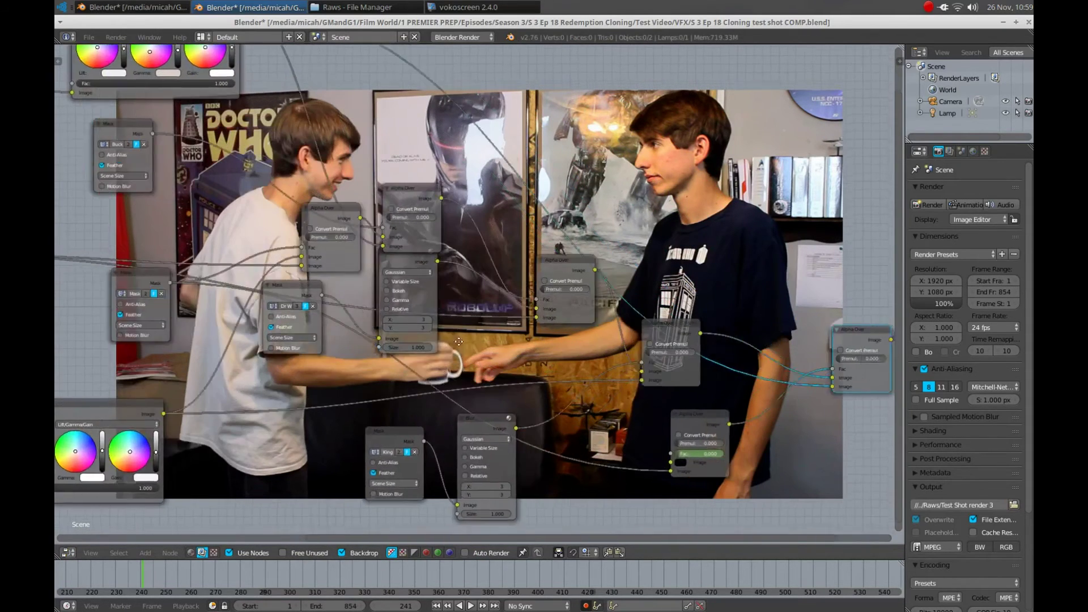
{"action": "scroll", "coordinate": [459, 342], "scroll_direction": "down", "scroll_amount": 4}
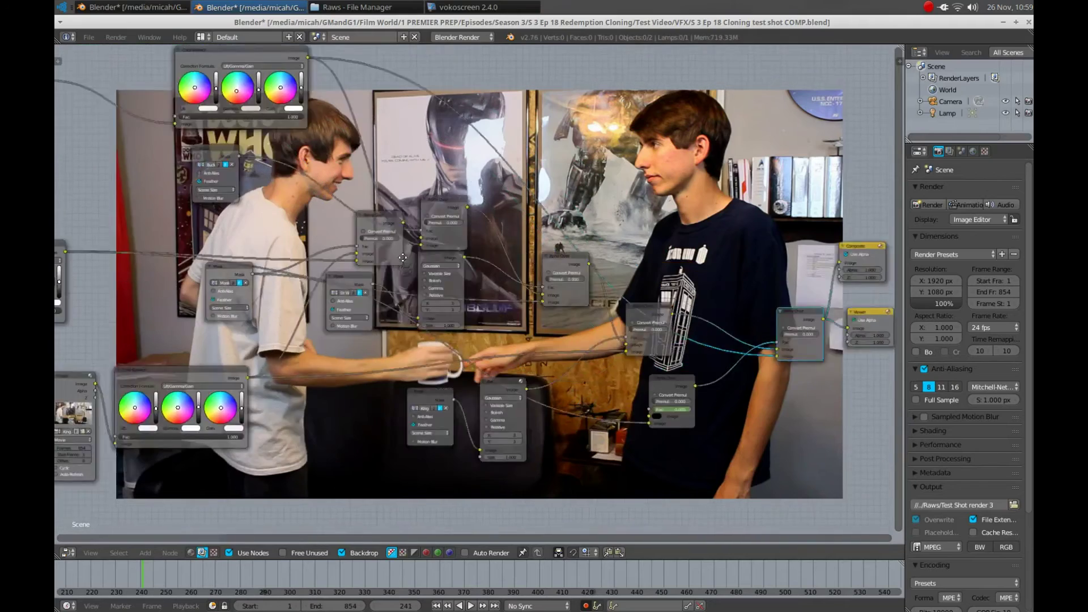
{"action": "scroll", "coordinate": [403, 257], "scroll_direction": "up", "scroll_amount": 1}
{"action": "scroll", "coordinate": [463, 260], "scroll_direction": "down", "scroll_amount": 3}
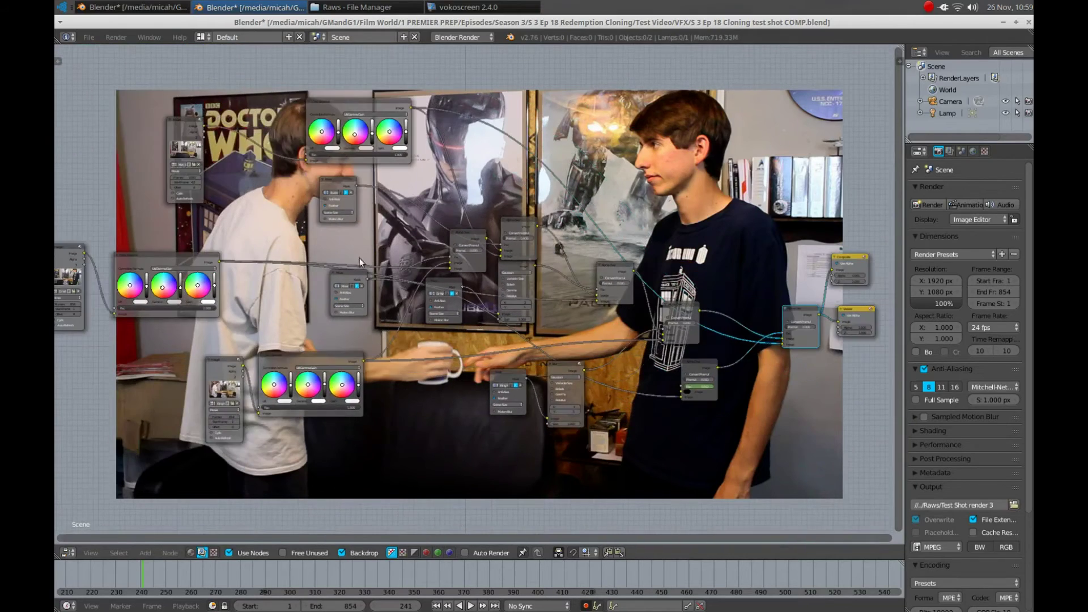
{"action": "scroll", "coordinate": [359, 257], "scroll_direction": "up", "scroll_amount": 3}
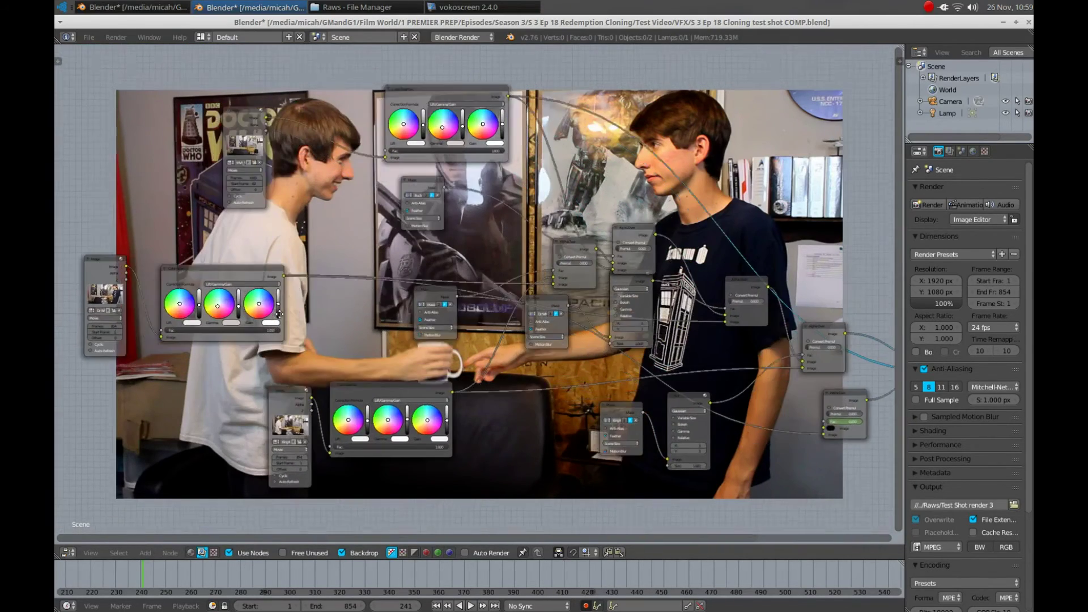
Step: Preview the upper Image node's empty-room clean plate in the backdrop
{"action": "middle_click_drag", "start_coordinate": [283, 393], "coordinate": [293, 384]}
{"action": "left_click", "coordinate": [293, 384], "text": "ctrl+shift"}
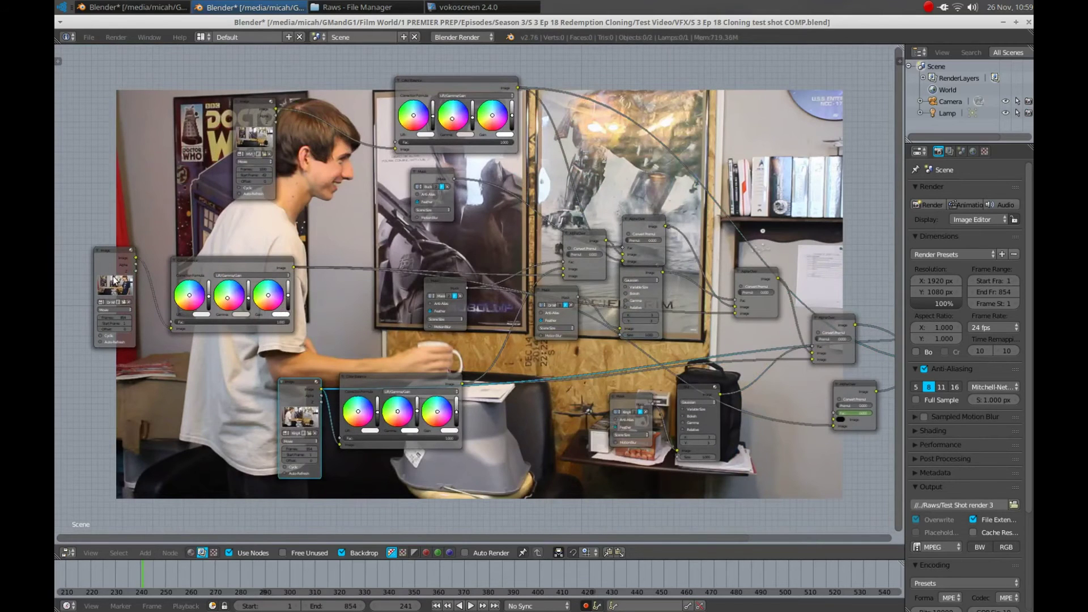
{"action": "left_click", "coordinate": [100, 257], "text": "ctrl+shift"}
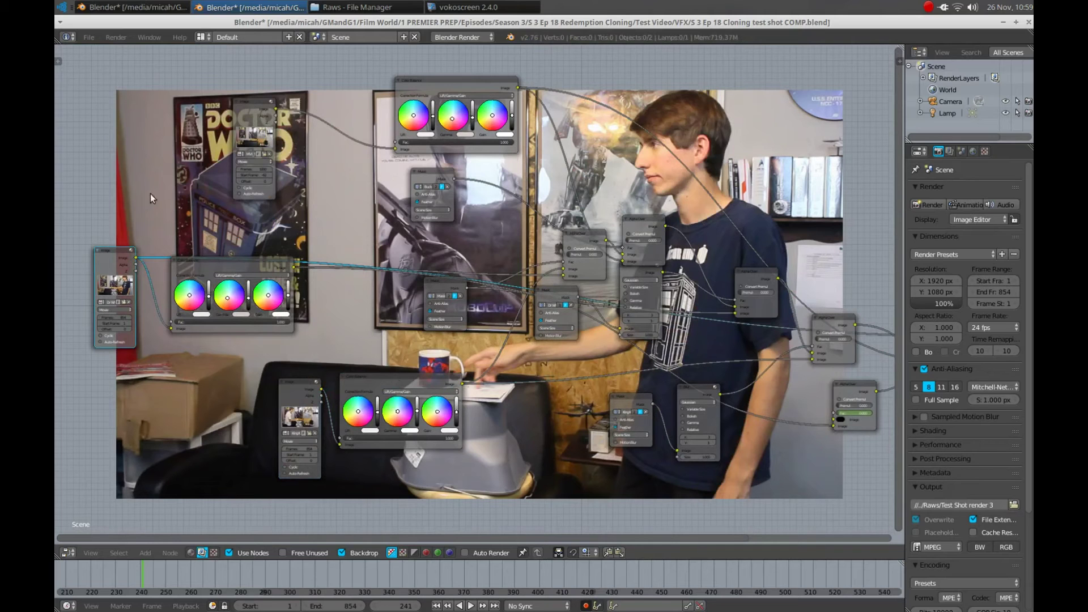
{"action": "left_click", "coordinate": [251, 111], "text": "ctrl+shift"}
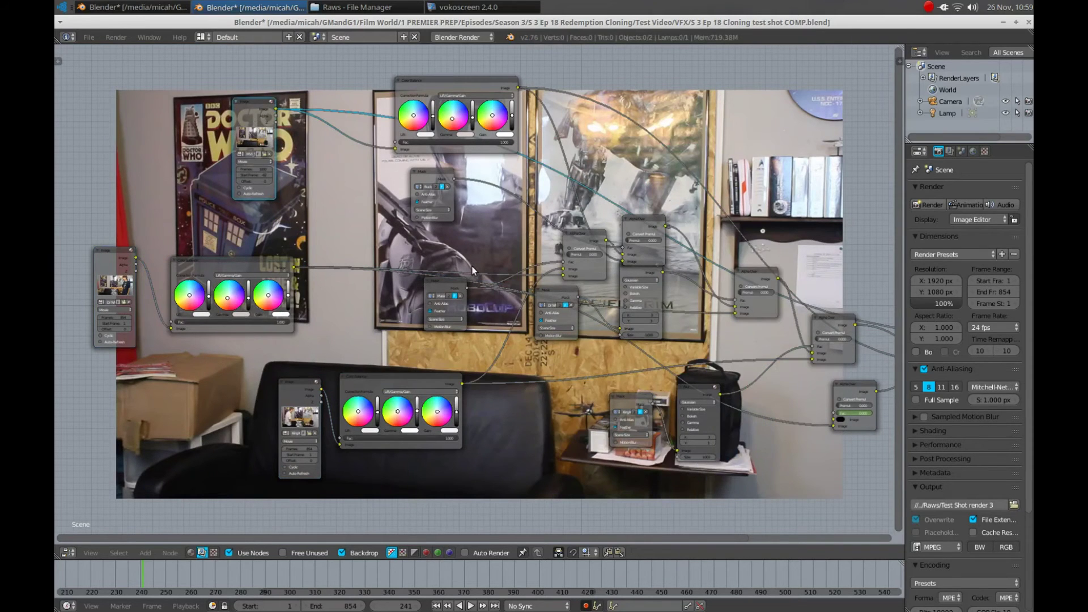
{"action": "middle_click_drag", "start_coordinate": [473, 271], "coordinate": [361, 245]}
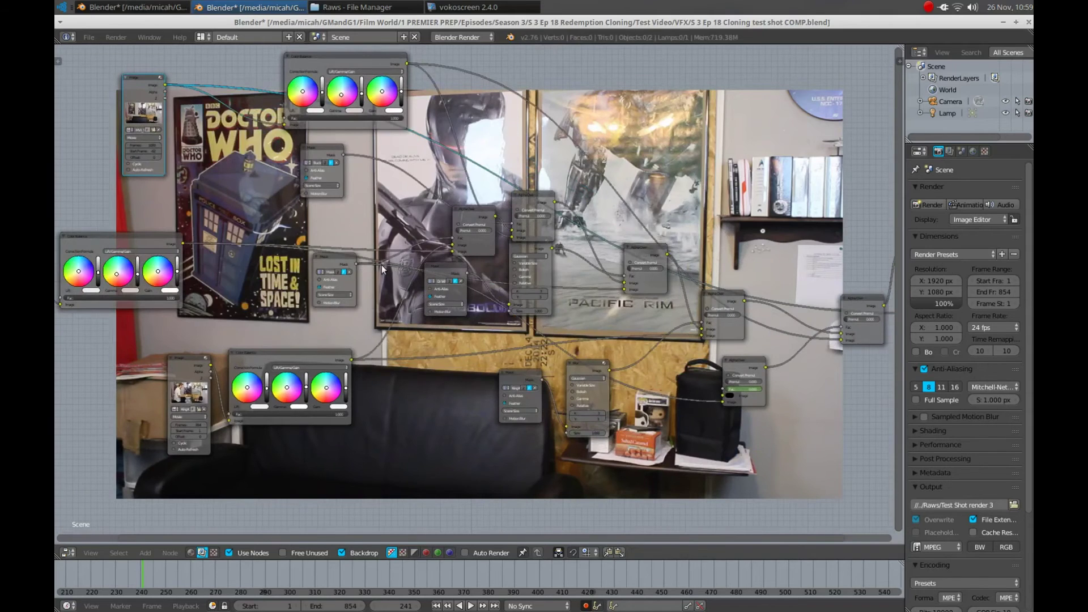
Step: Preview the first mask in black and white, then its merged live-action result
{"action": "left_click", "coordinate": [324, 261], "text": "ctrl+shift"}
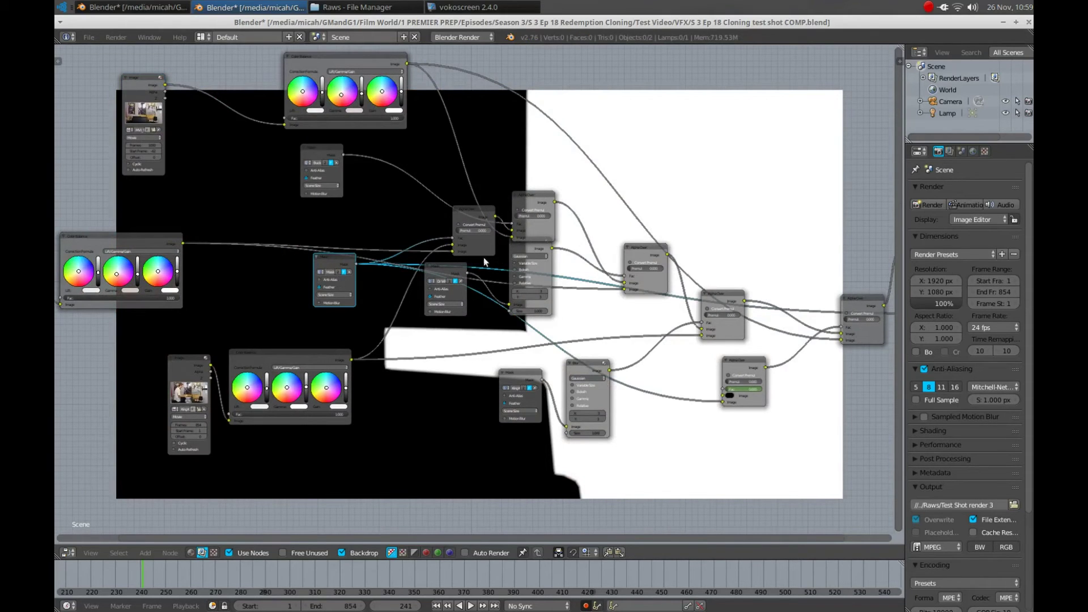
{"action": "left_click", "coordinate": [467, 212], "text": "ctrl+shift"}
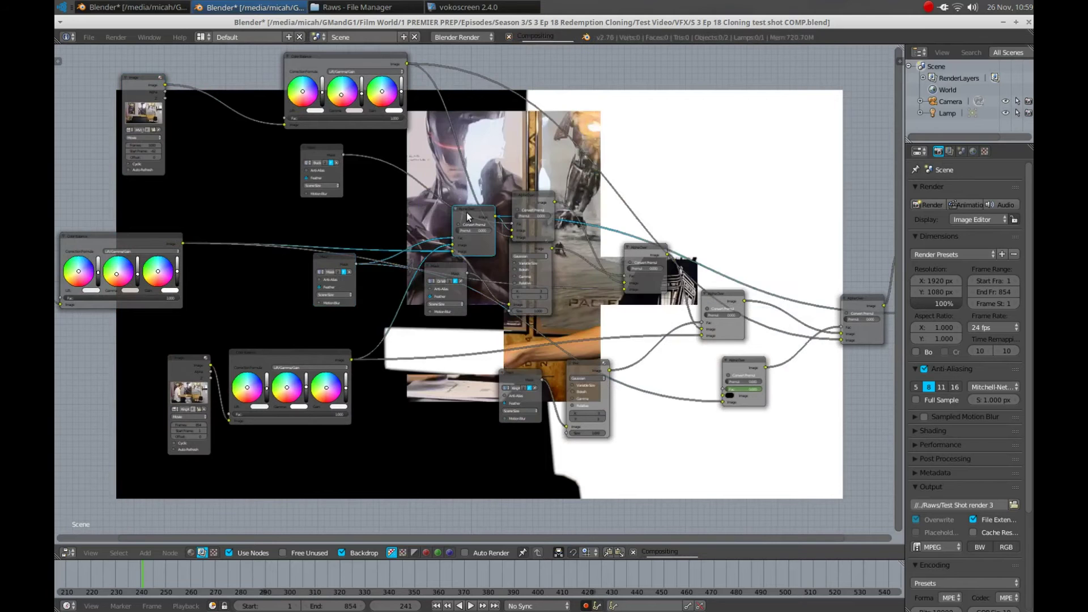
{"action": "middle_click_drag", "start_coordinate": [486, 362], "coordinate": [443, 353]}
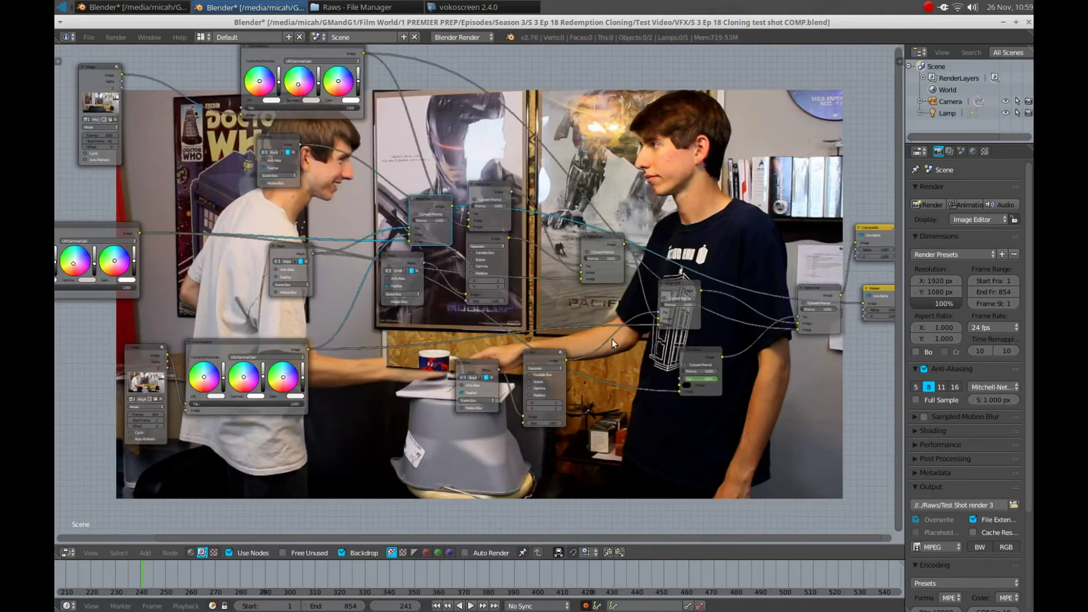
Step: Preview the other mask and its take's footage, ending on the combined two-clone shot
{"action": "left_click", "coordinate": [267, 138], "text": "ctrl+shift"}
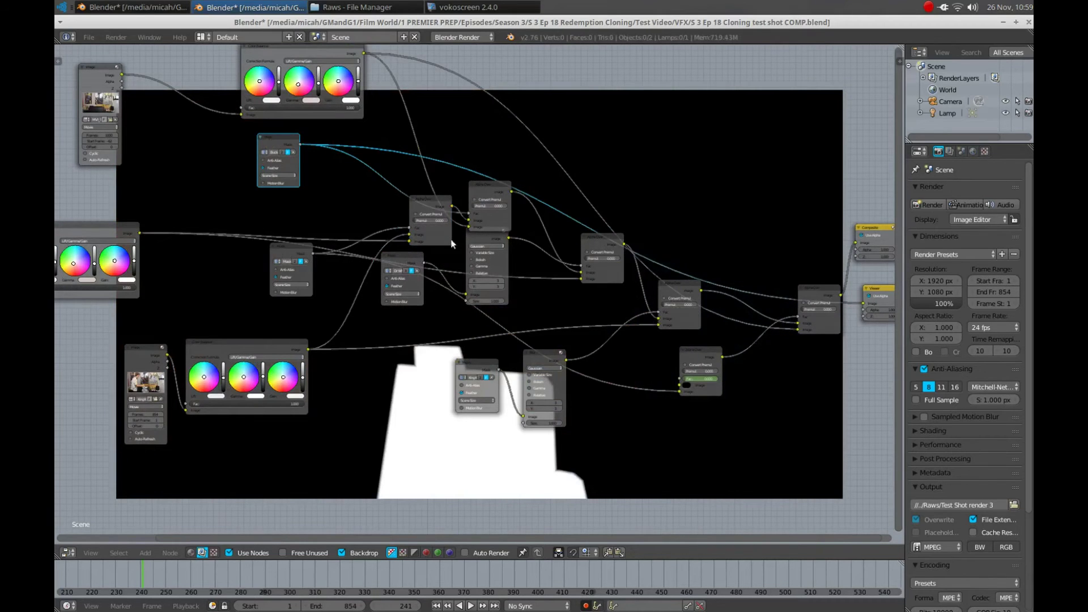
{"action": "left_click", "coordinate": [93, 76], "text": "ctrl+shift"}
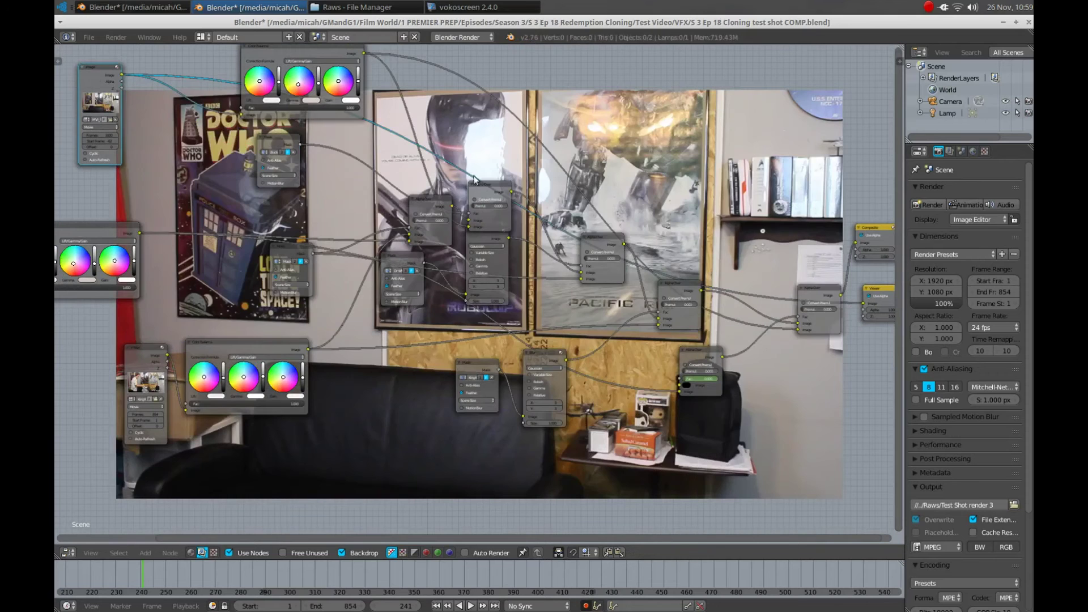
{"action": "left_click", "coordinate": [491, 185], "text": "ctrl+shift"}
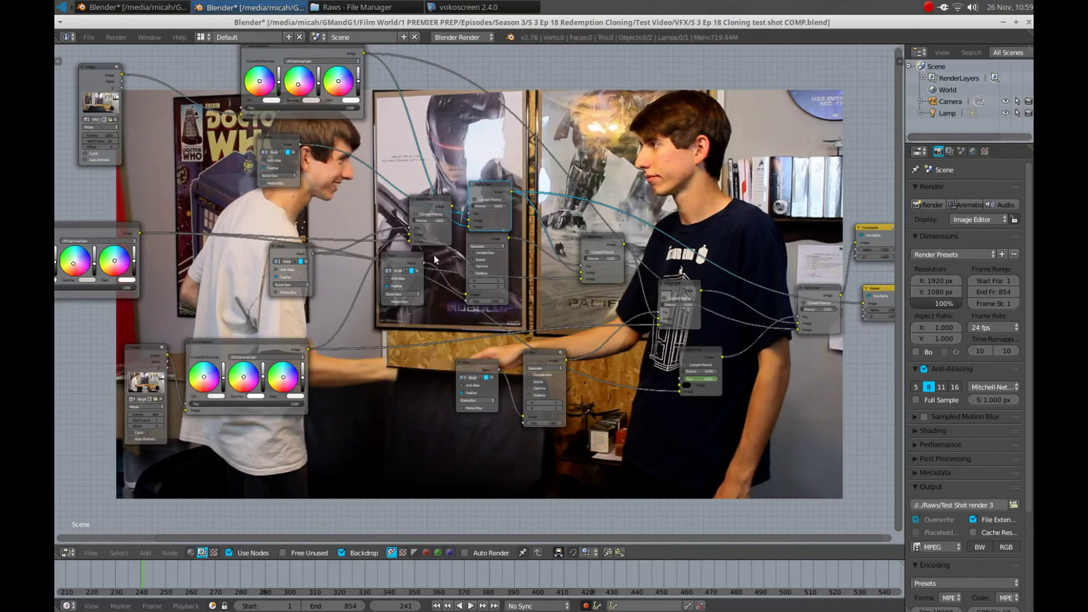
{"action": "middle_click_drag", "start_coordinate": [371, 202], "coordinate": [280, 188]}
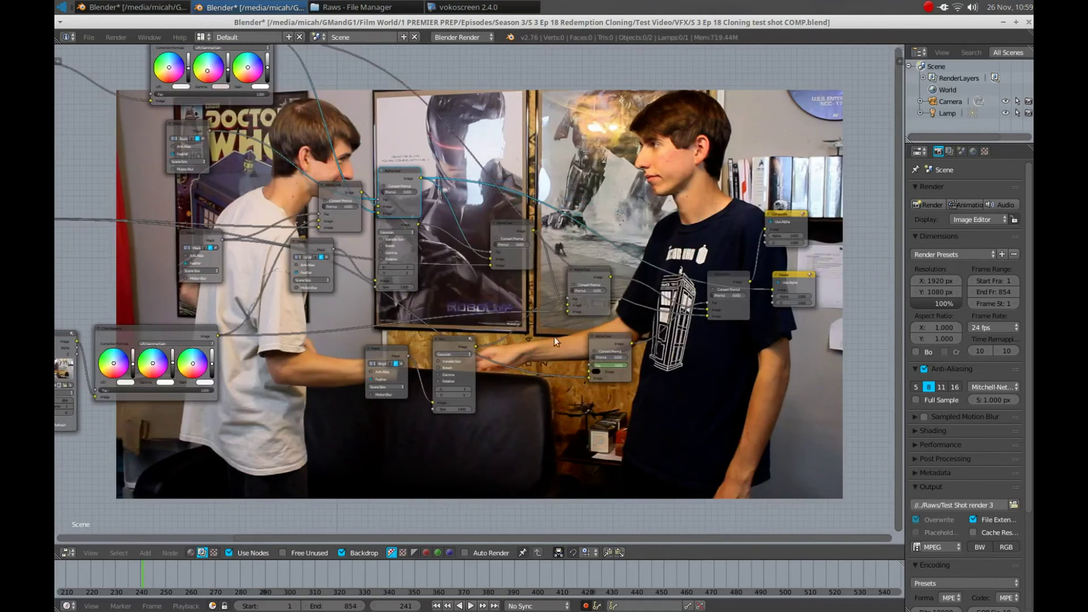
Step: Preview the handover-area mask, its Alpha Over merge, then the King mask around the mug
{"action": "scroll", "coordinate": [355, 362], "scroll_direction": "up", "scroll_amount": 1}
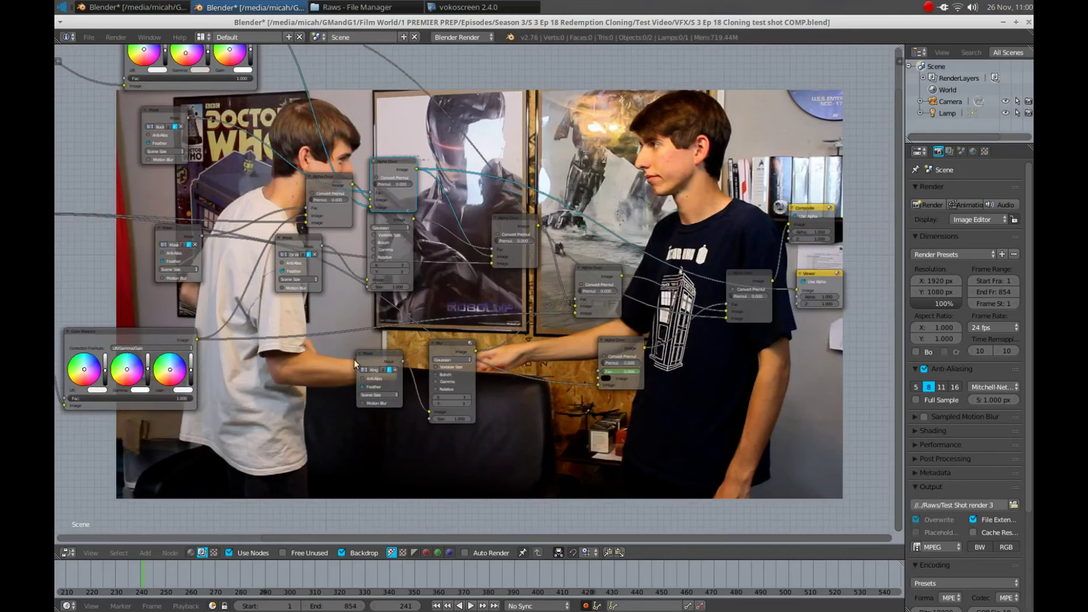
{"action": "left_click", "coordinate": [298, 239], "text": "ctrl+shift"}
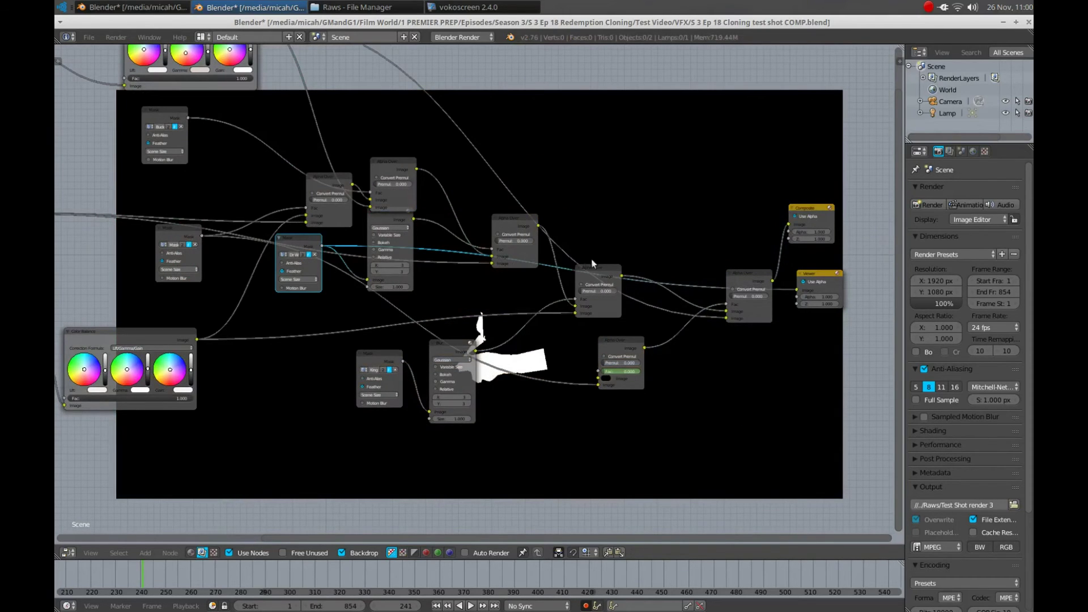
{"action": "left_click", "coordinate": [502, 221], "text": "ctrl+shift"}
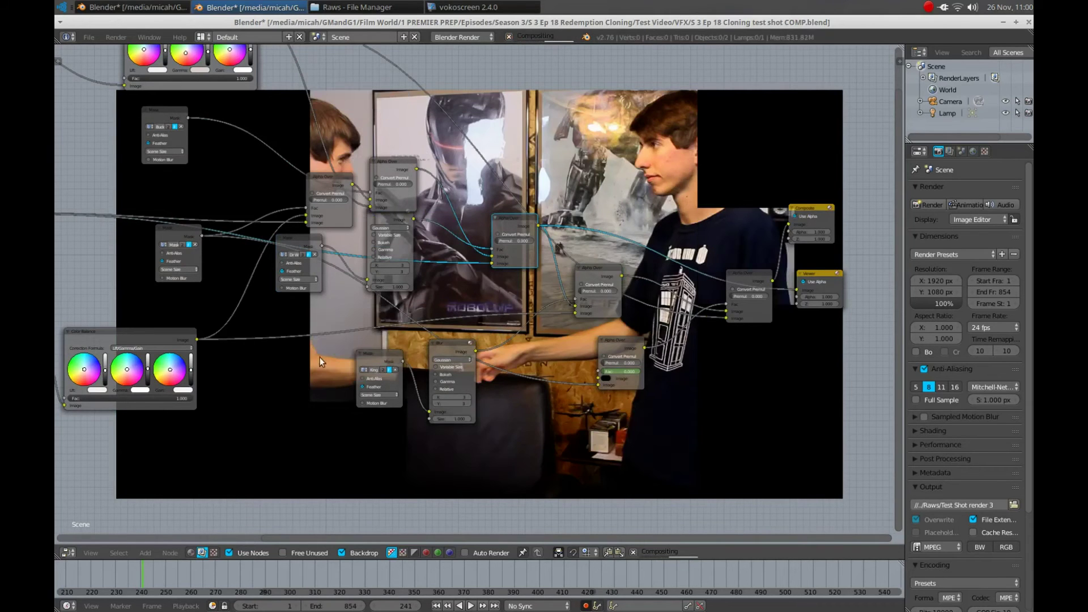
{"action": "middle_click_drag", "start_coordinate": [289, 372], "coordinate": [273, 403]}
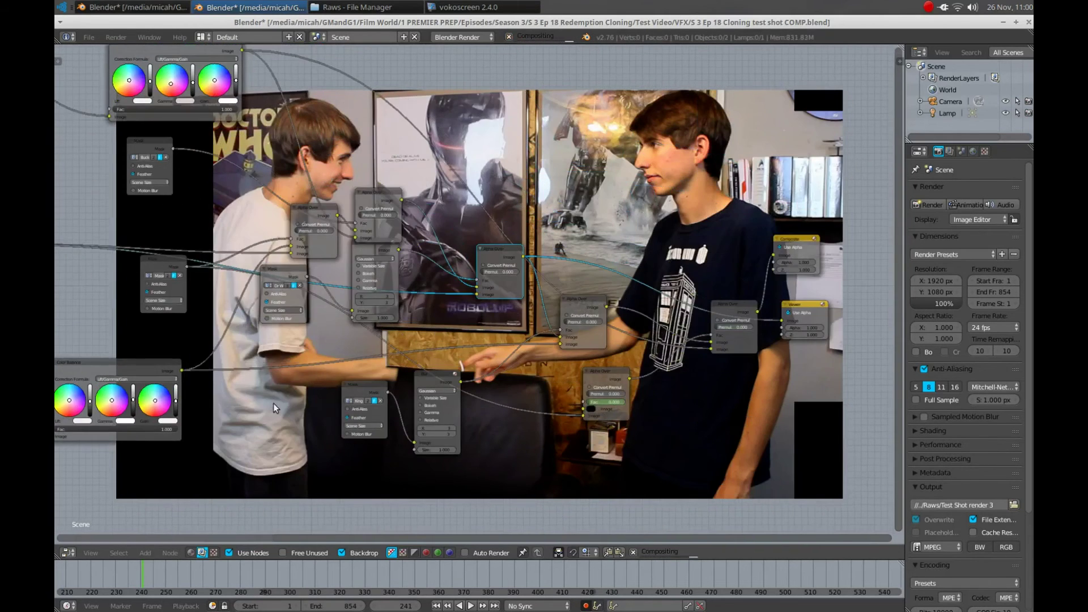
{"action": "left_click", "coordinate": [365, 386], "text": "ctrl+shift"}
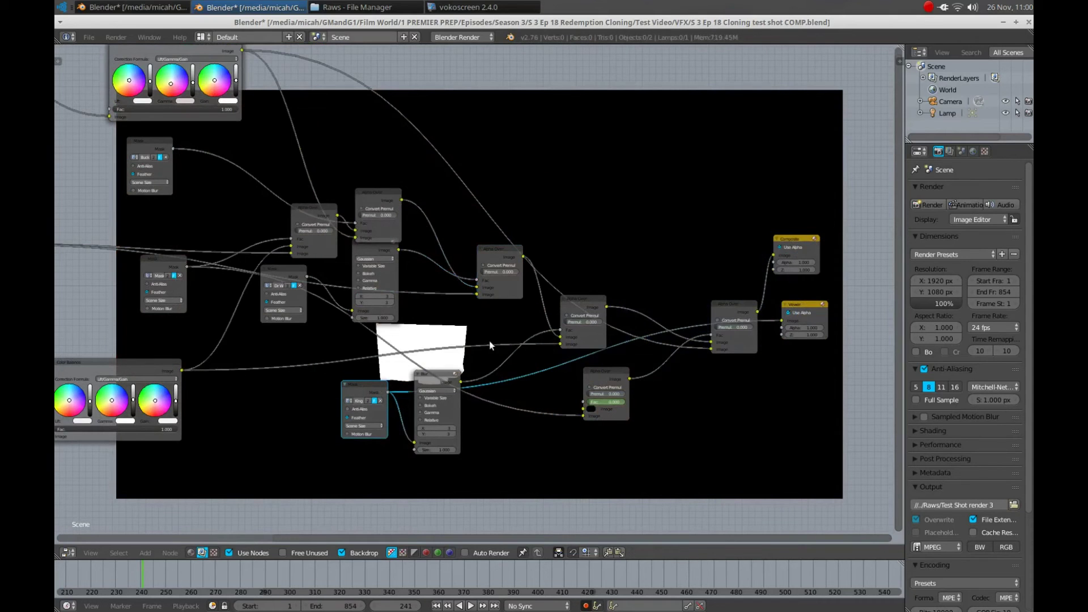
Step: Preview the mug-mask merge, then compare the King mug mask with and without blur
{"action": "left_click", "coordinate": [576, 301], "text": "ctrl+shift"}
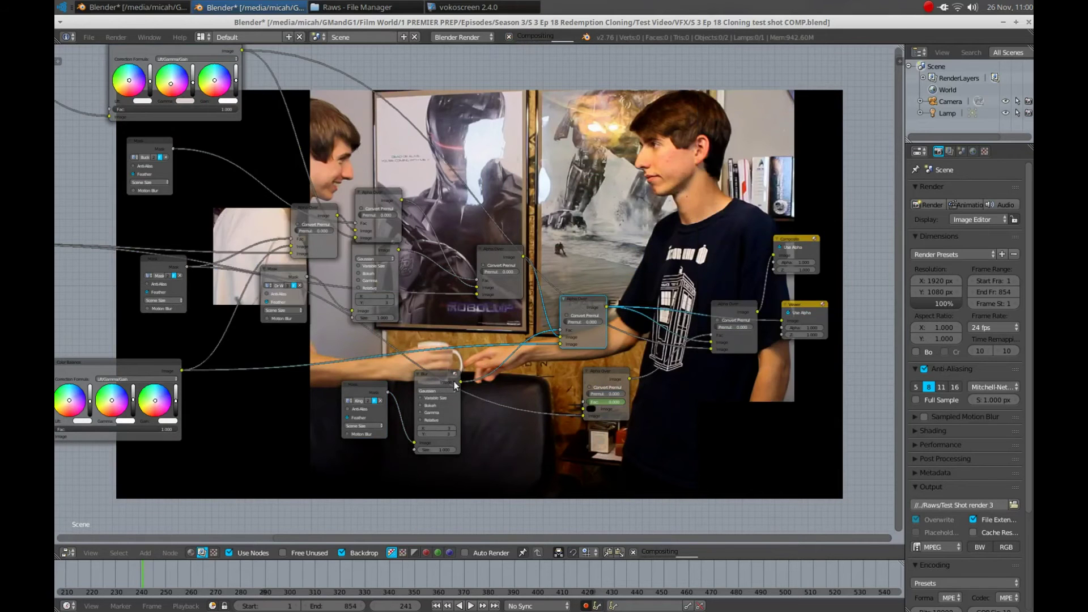
{"action": "scroll", "coordinate": [440, 431], "scroll_direction": "up", "scroll_amount": 1}
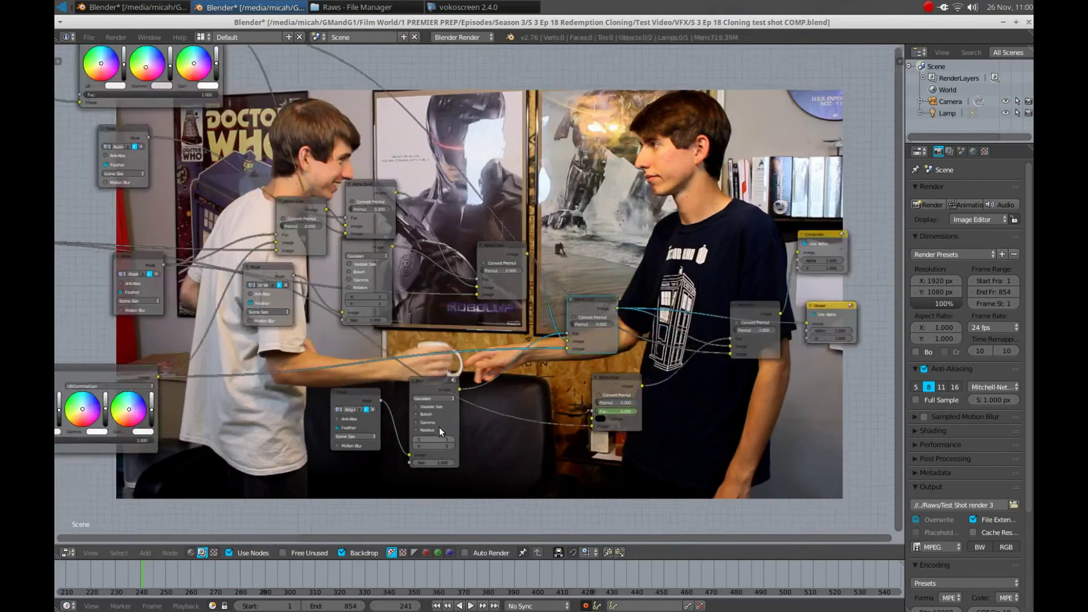
{"action": "scroll", "coordinate": [440, 431], "scroll_direction": "up", "scroll_amount": 2}
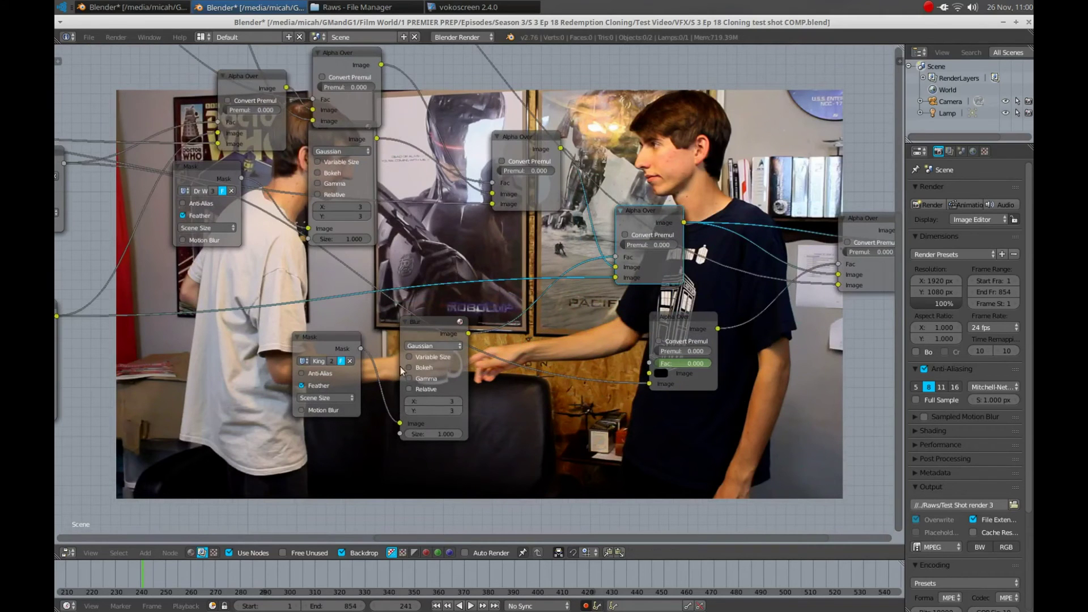
{"action": "scroll", "coordinate": [424, 335], "scroll_direction": "down", "scroll_amount": 3}
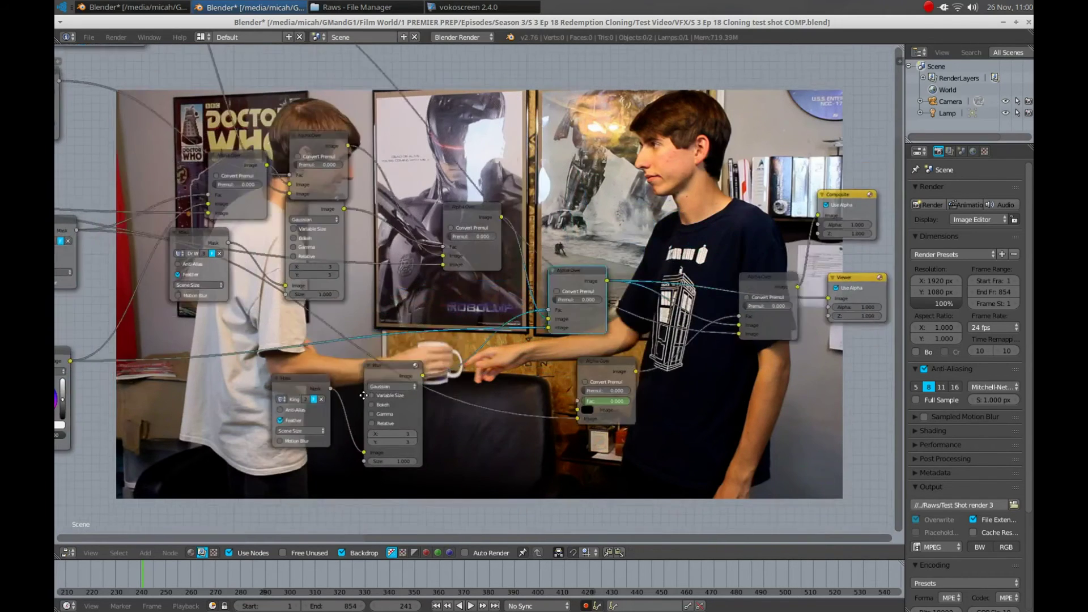
{"action": "left_click", "coordinate": [372, 379], "text": "ctrl+shift"}
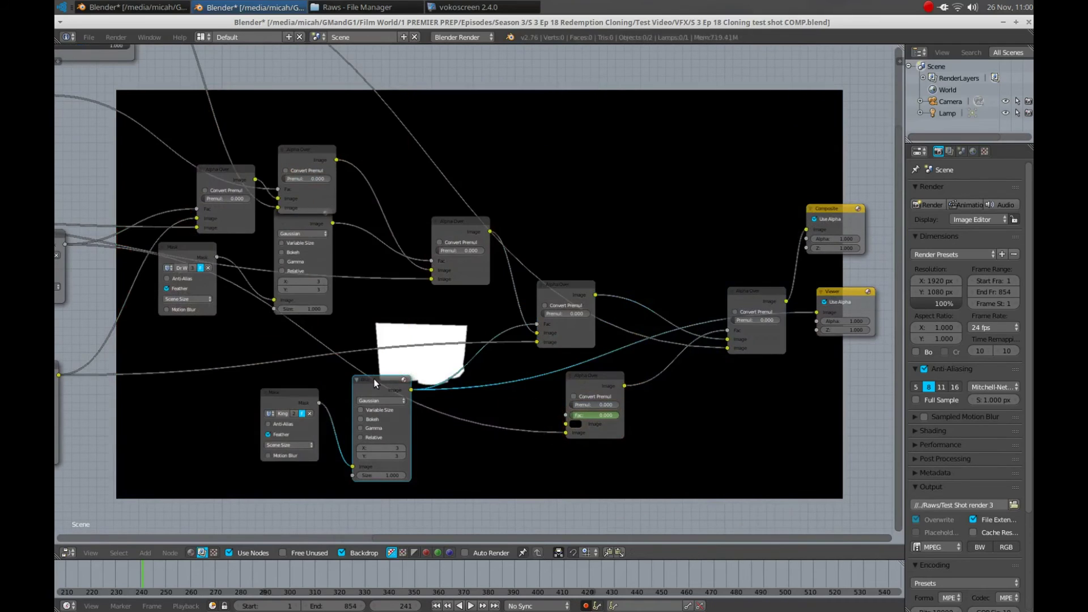
{"action": "left_click", "coordinate": [291, 391]}
{"action": "left_click", "coordinate": [291, 391], "text": "ctrl+shift"}
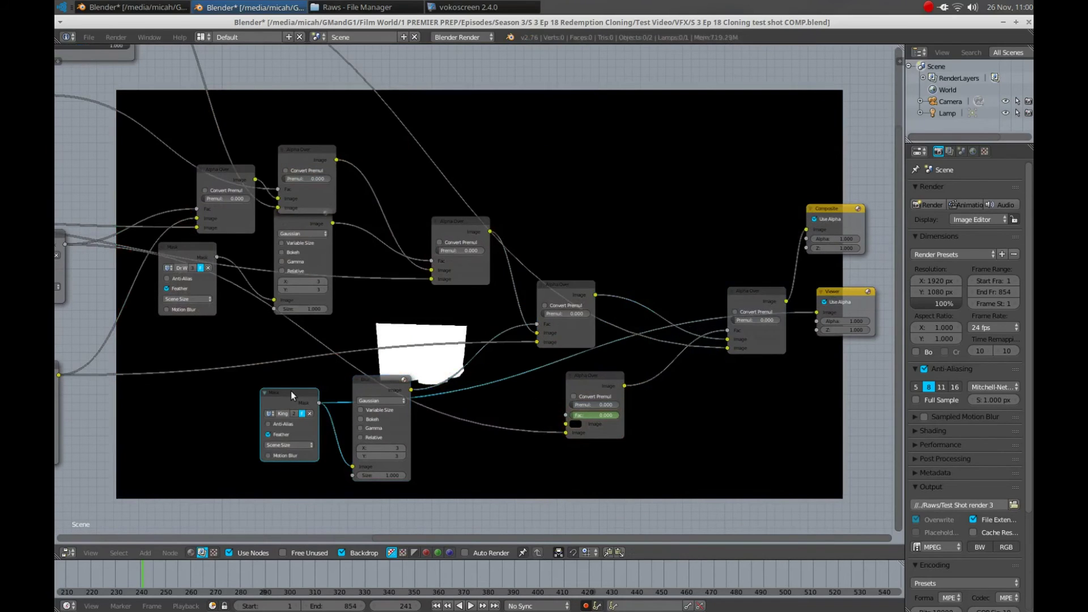
{"action": "left_click", "coordinate": [383, 379], "text": "ctrl+shift"}
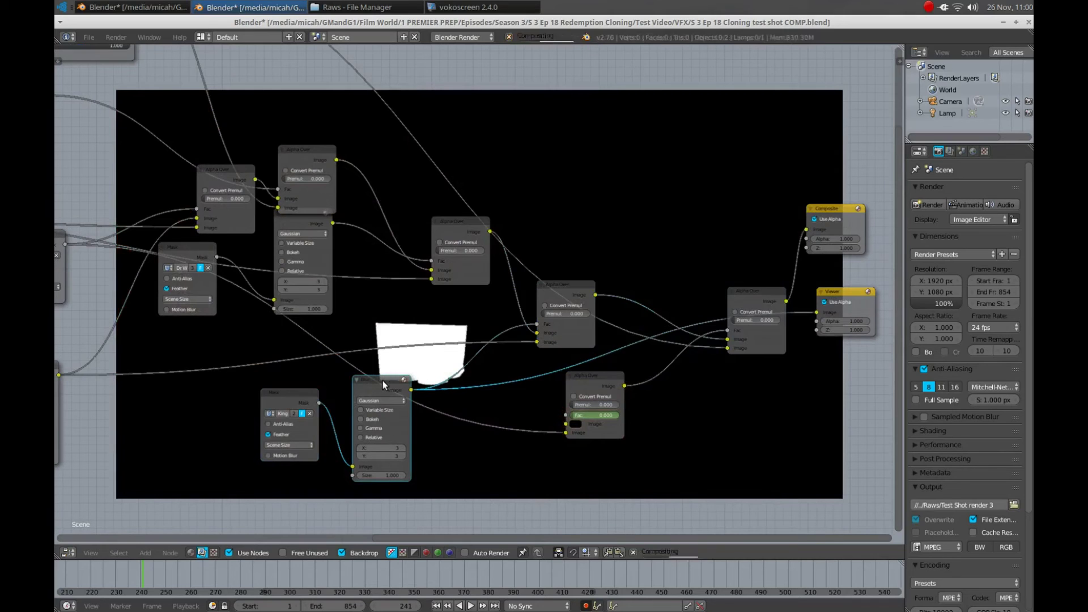
Step: Preview the blurred-mask merge and the final Alpha Over handover shot
{"action": "left_click", "coordinate": [563, 285], "text": "ctrl+shift"}
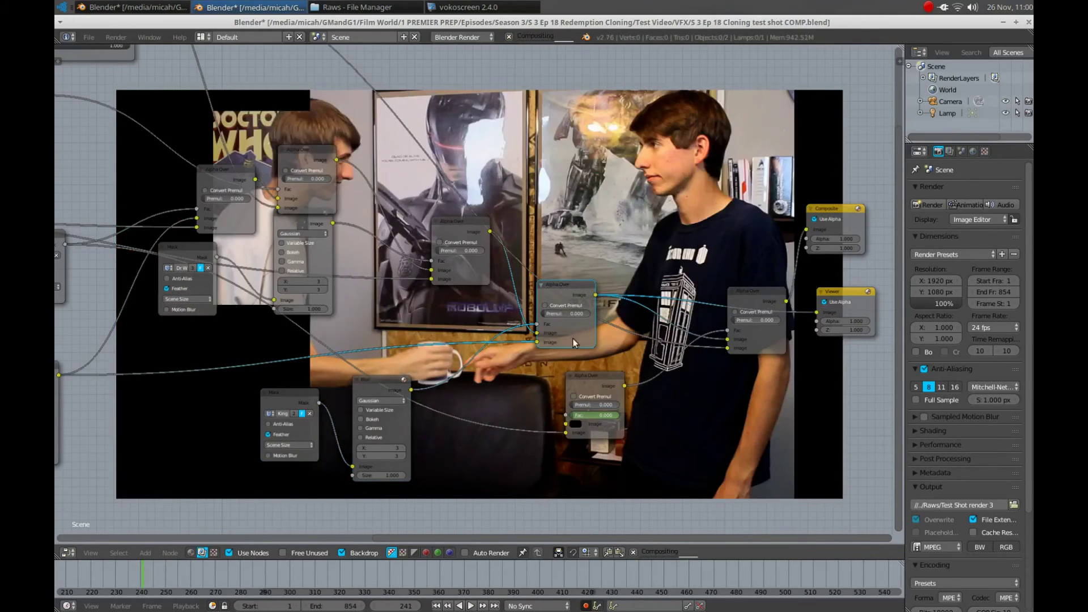
{"action": "left_click", "coordinate": [747, 291], "text": "ctrl+shift"}
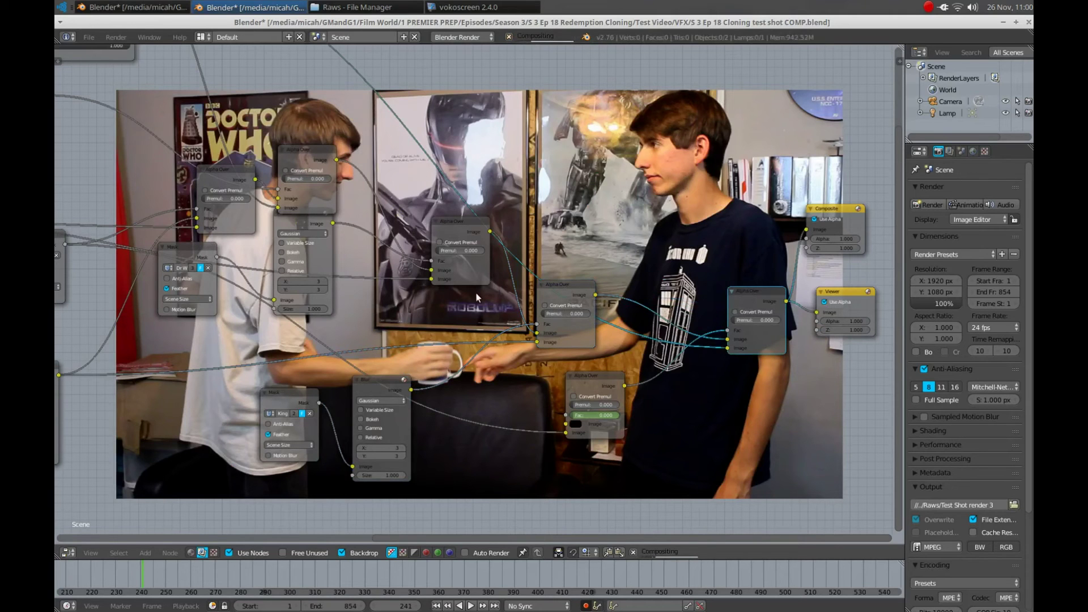
{"action": "scroll", "coordinate": [336, 281], "scroll_direction": "down", "scroll_amount": 2}
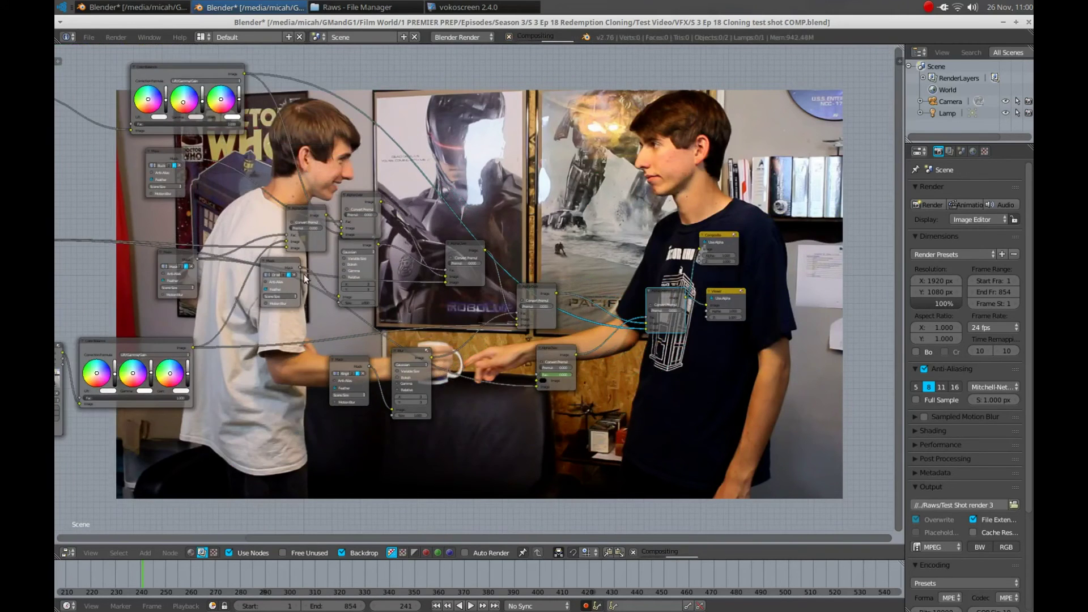
{"action": "middle_click_drag", "start_coordinate": [304, 275], "coordinate": [340, 286]}
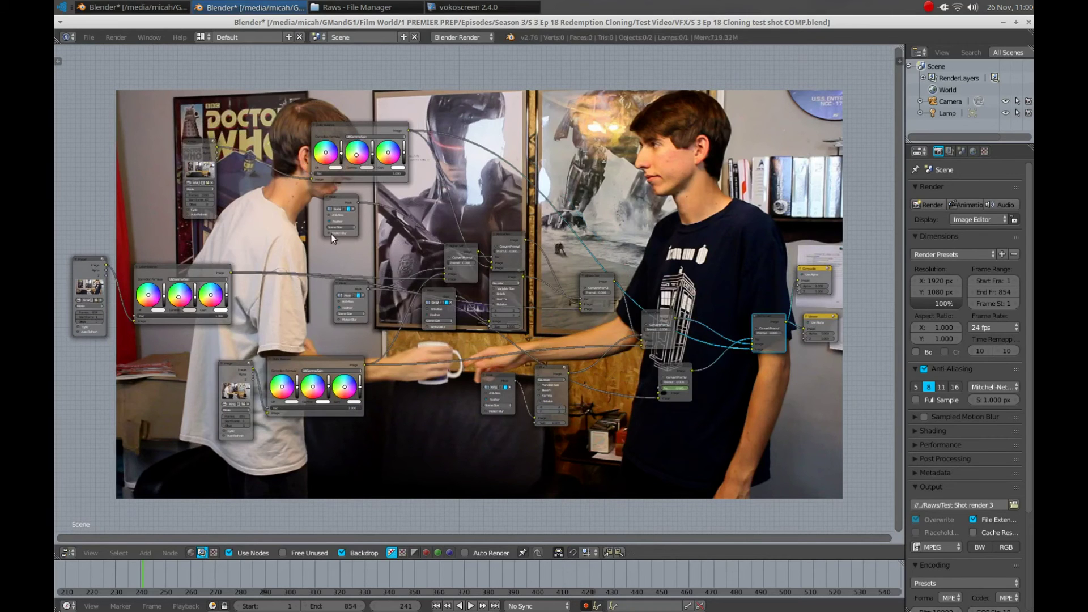
{"action": "scroll", "coordinate": [404, 311], "scroll_direction": "up", "scroll_amount": 2}
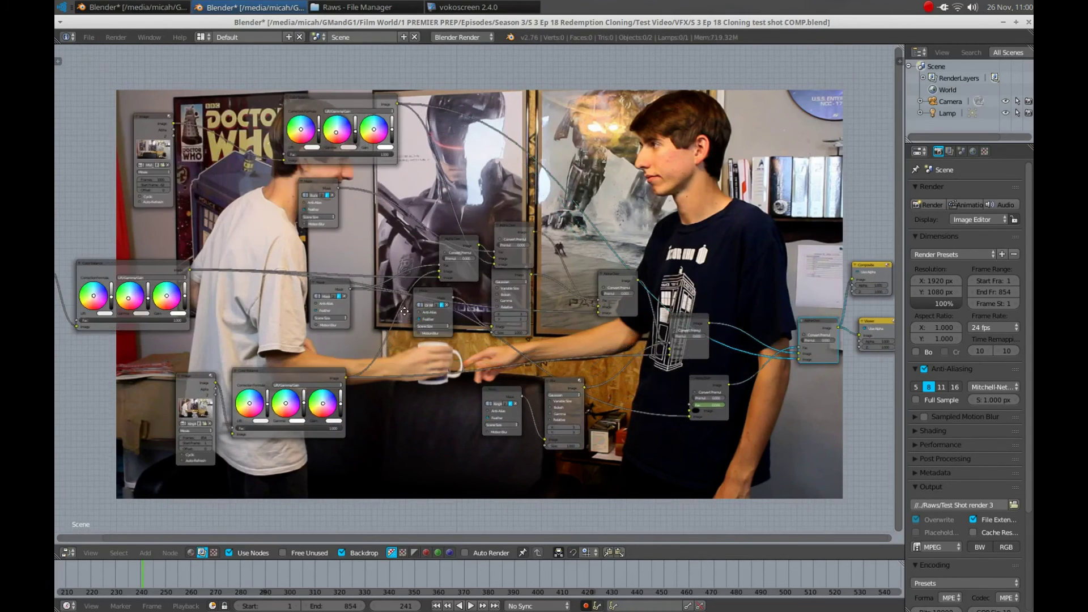
{"action": "mouse_move", "coordinate": [405, 311]}
{"action": "middle_mouse_down"}
{"action": "mouse_move", "coordinate": [438, 306]}
{"action": "mouse_move", "coordinate": [426, 304]}
{"action": "middle_mouse_up"}
{"action": "scroll", "coordinate": [437, 306], "scroll_direction": "down", "scroll_amount": 1}
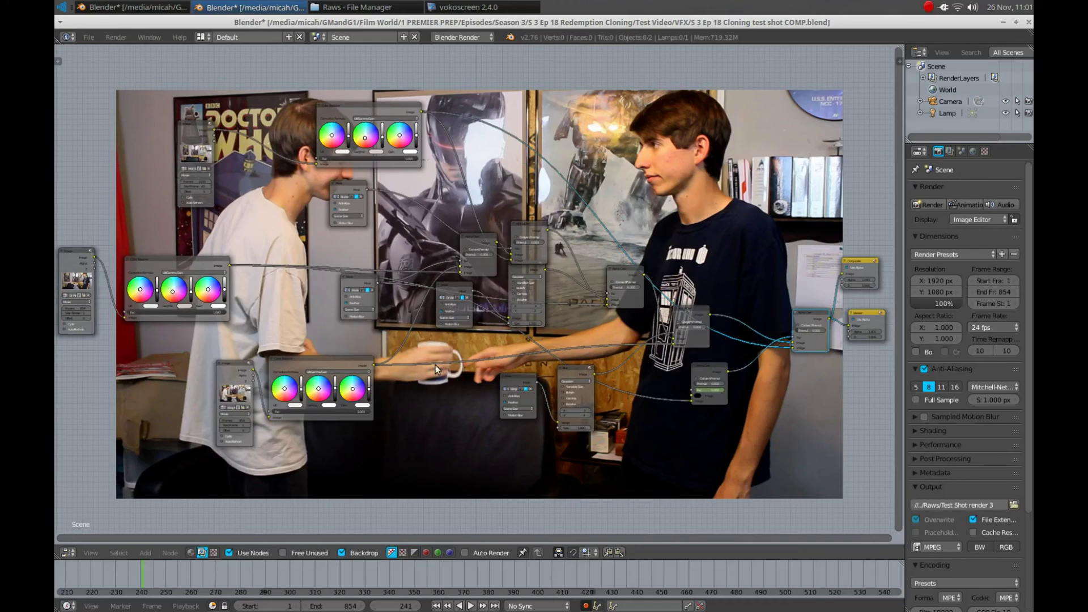
{"action": "scroll", "coordinate": [477, 362], "scroll_direction": "down", "scroll_amount": 1}
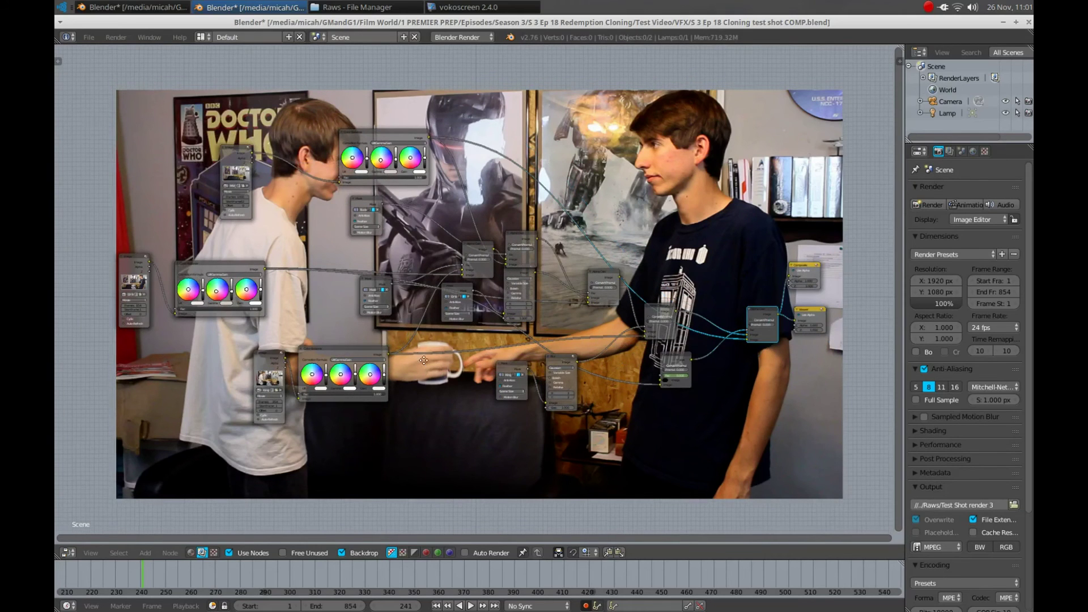
{"action": "scroll", "coordinate": [425, 357], "scroll_direction": "up", "scroll_amount": 3}
{"action": "scroll", "coordinate": [420, 341], "scroll_direction": "up", "scroll_amount": 2}
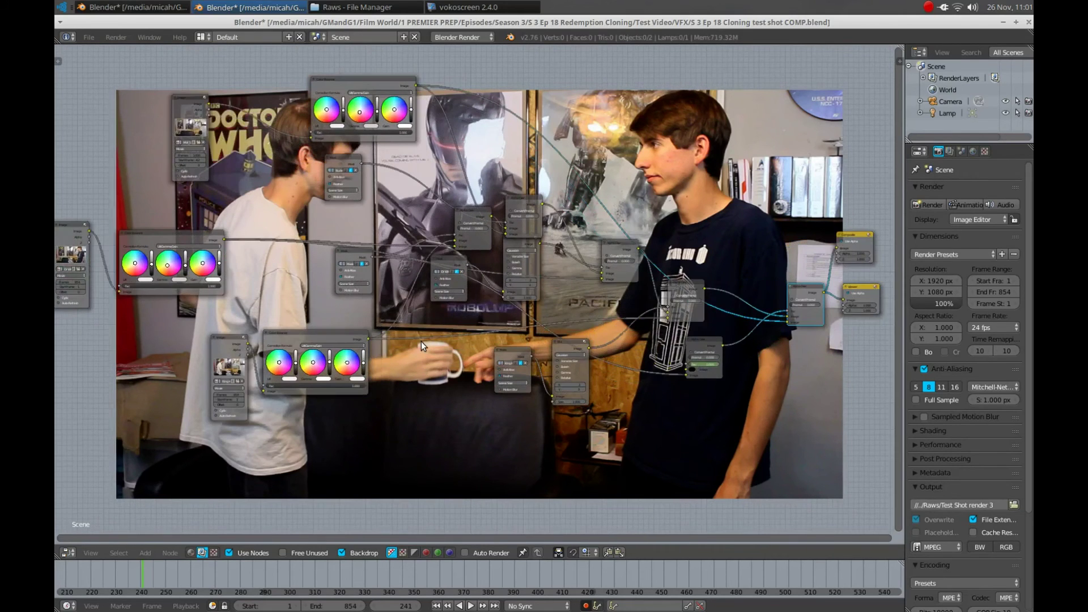